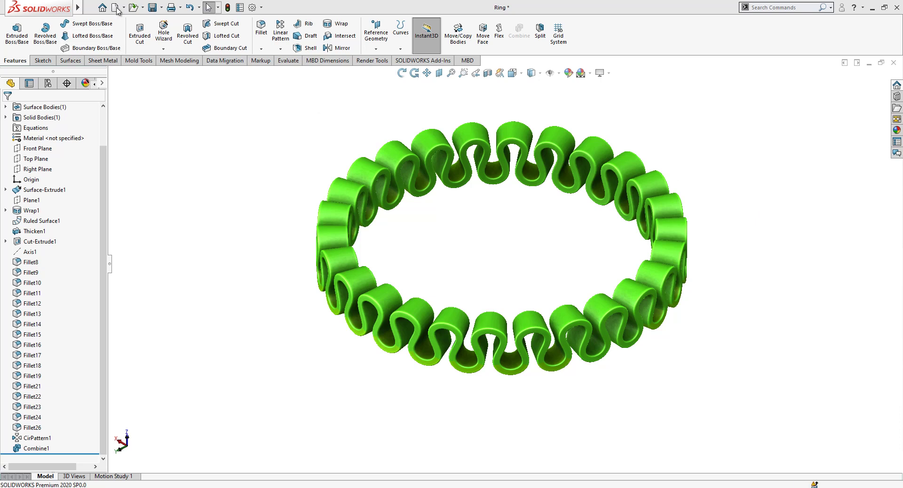
Step: Create a new part and start a sketch on the Top Plane
{"action": "left_click", "coordinate": [115, 7]}
{"action": "left_click", "coordinate": [371, 364]}
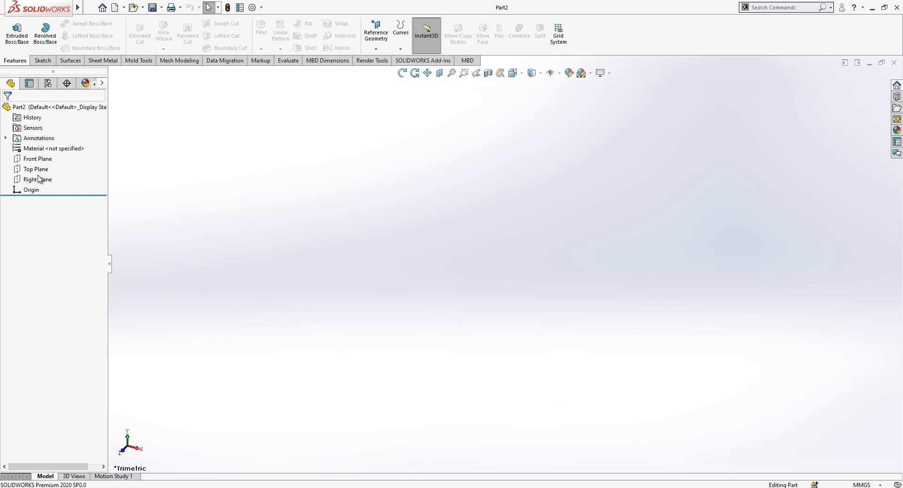
{"action": "left_click", "coordinate": [35, 170]}
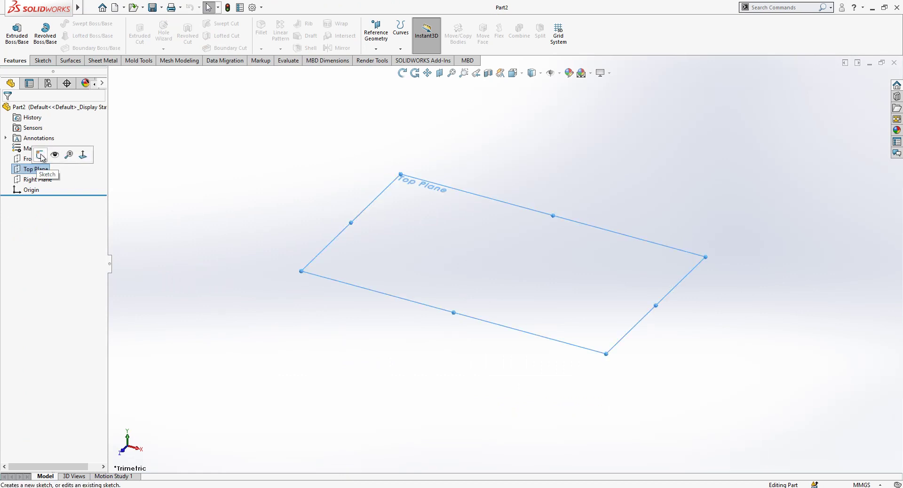
{"action": "left_click", "coordinate": [41, 156]}
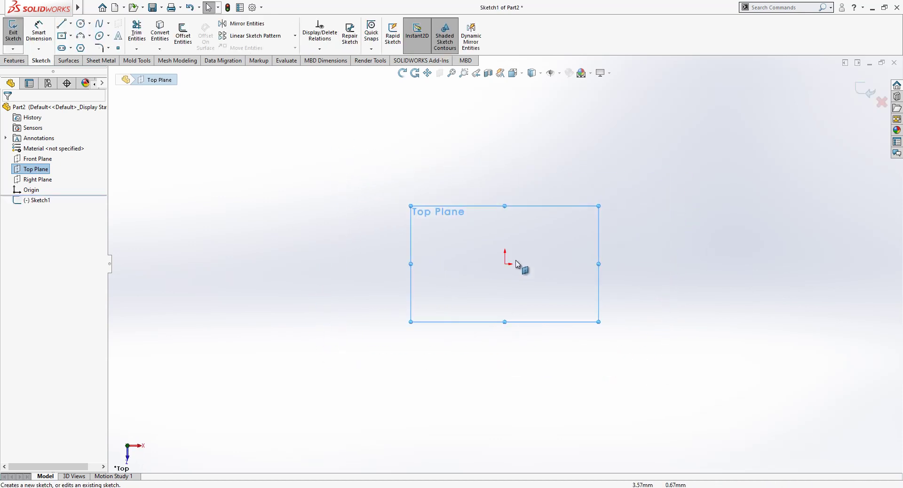
Step: Sketch a centerpoint arc centred on the origin, with a radius of about 299 mm spanning about 30 degrees above it
{"action": "left_click", "coordinate": [84, 39]}
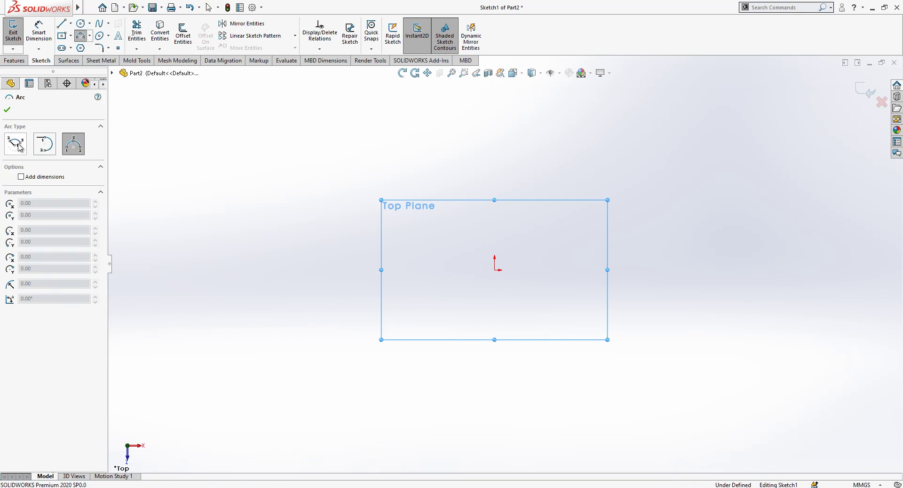
{"action": "left_click", "coordinate": [17, 148]}
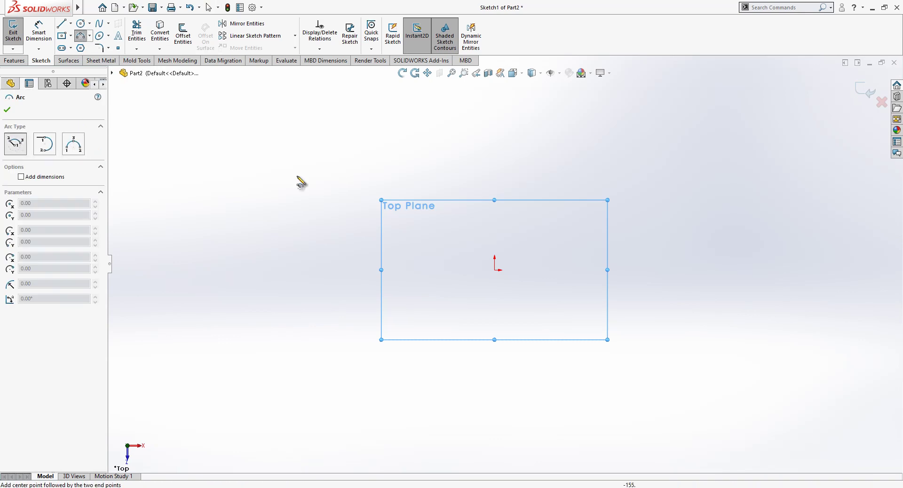
{"action": "left_click", "coordinate": [495, 271]}
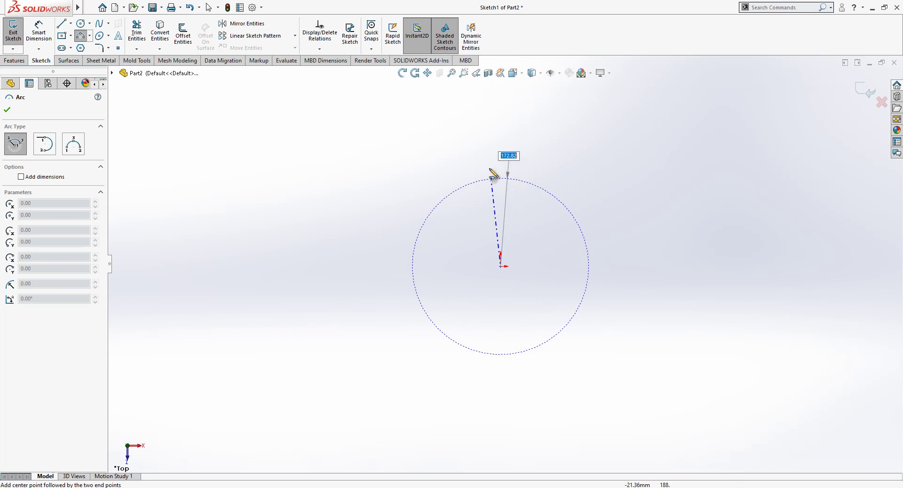
{"action": "left_click", "coordinate": [461, 122]}
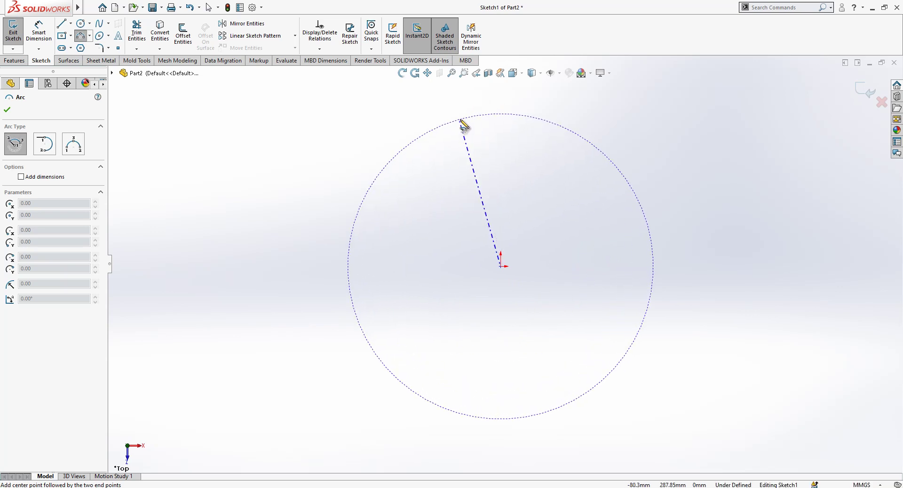
{"action": "left_click", "coordinate": [537, 129]}
{"action": "scroll", "coordinate": [580, 122], "scroll_direction": "down", "scroll_amount": 2}
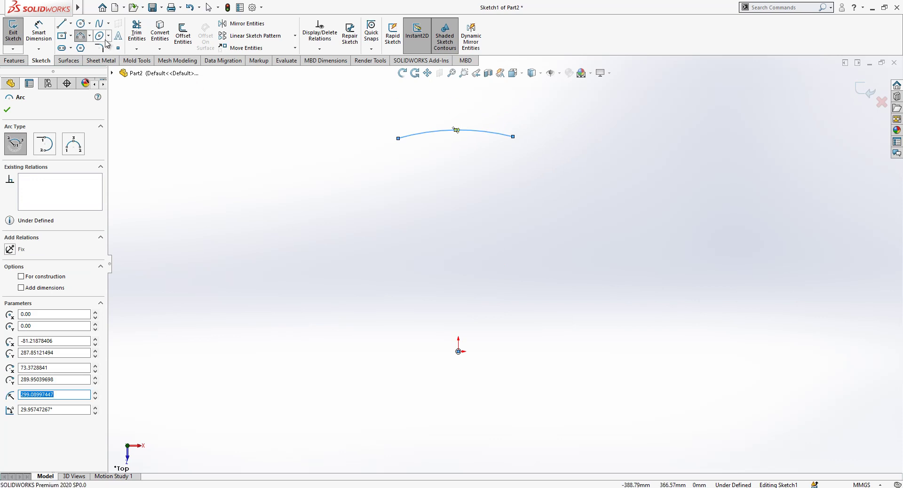
{"action": "key", "text": "Escape"}
Step: Draw three lines joining the arc's two endpoints and its midpoint to the origin
{"action": "left_click", "coordinate": [63, 26]}
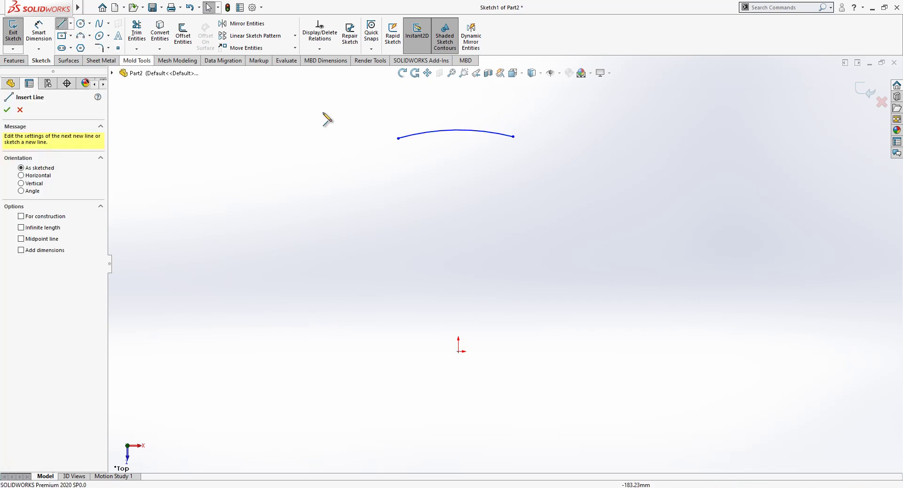
{"action": "left_click", "coordinate": [398, 139]}
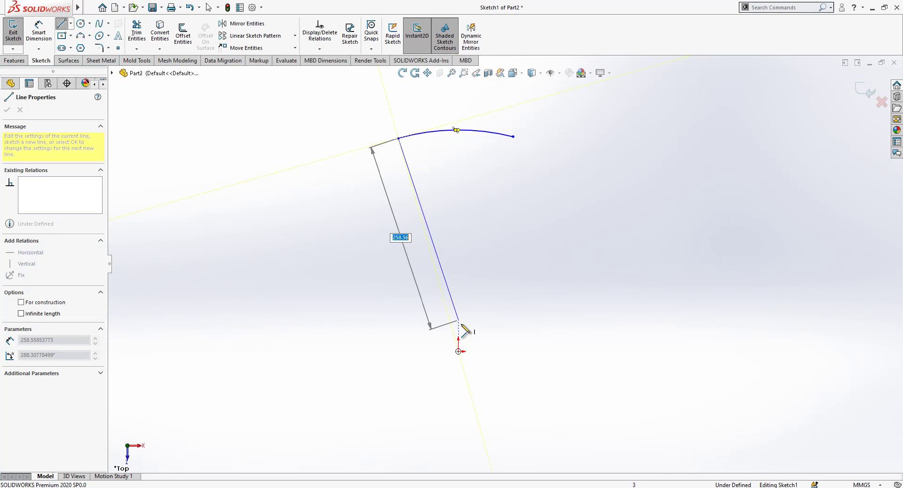
{"action": "left_click", "coordinate": [458, 351]}
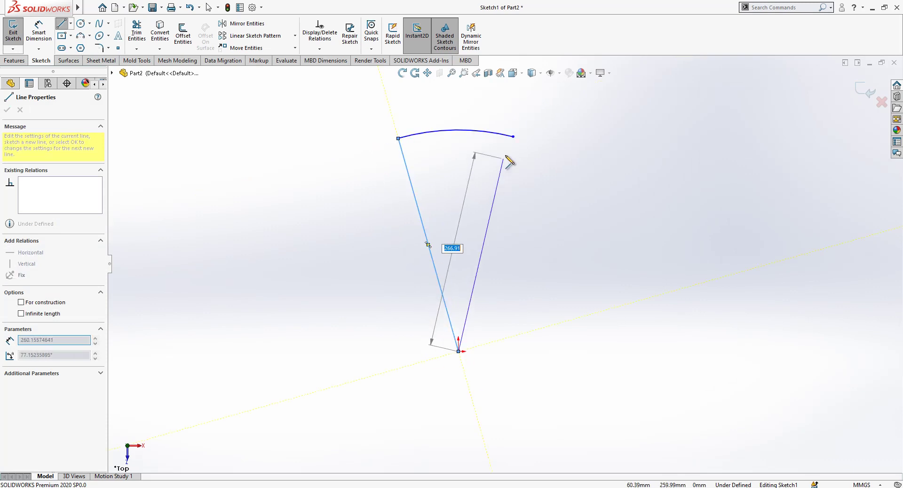
{"action": "left_click", "coordinate": [512, 136]}
{"action": "left_click", "coordinate": [455, 130]}
{"action": "left_click", "coordinate": [458, 352]}
{"action": "key", "text": "Escape"}
Step: Convert the three radial lines to construction geometry and make the middle one vertical
{"action": "mouse_move", "coordinate": [601, 179]}
{"action": "left_mouse_down"}
{"action": "mouse_move", "coordinate": [430, 228]}
{"action": "mouse_move", "coordinate": [371, 234]}
{"action": "left_mouse_up"}
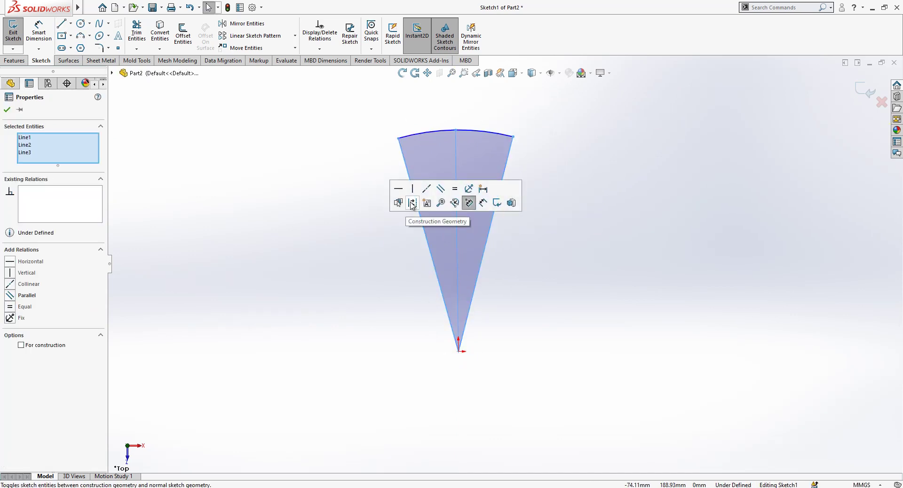
{"action": "left_click", "coordinate": [412, 204]}
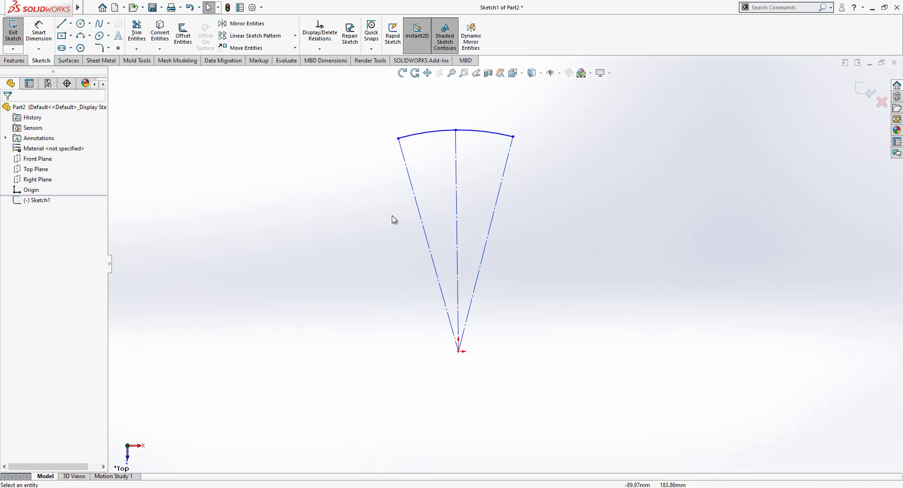
{"action": "left_click", "coordinate": [459, 146]}
{"action": "left_click", "coordinate": [500, 114]}
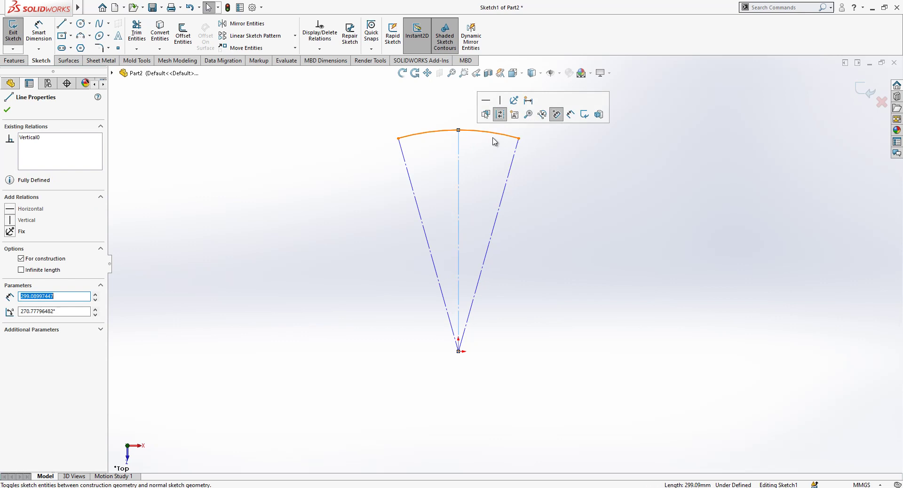
{"action": "left_click", "coordinate": [459, 162]}
{"action": "left_click", "coordinate": [400, 140], "text": "ctrl"}
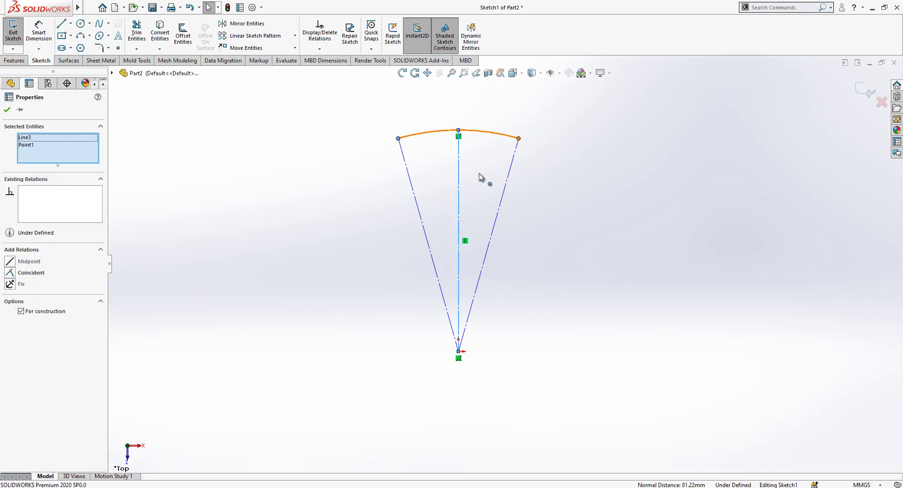
{"action": "left_click", "coordinate": [29, 261]}
{"action": "key", "text": "Escape"}
Step: Dimension the angle between the two outer construction lines as 360/26 degrees
{"action": "left_click", "coordinate": [36, 37]}
{"action": "left_click", "coordinate": [410, 179]}
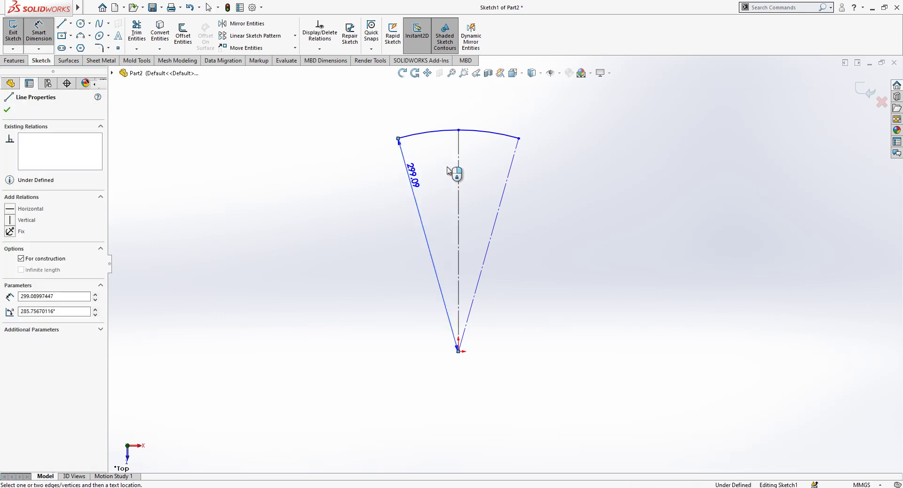
{"action": "left_click", "coordinate": [511, 160]}
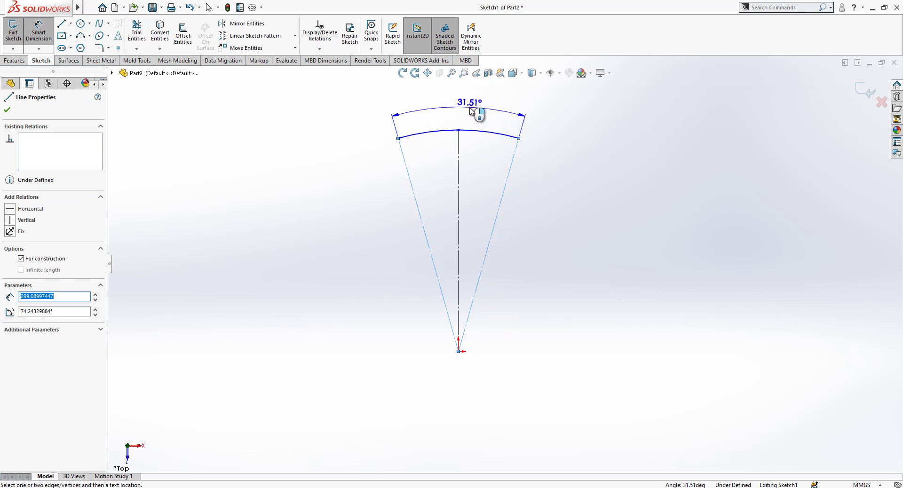
{"action": "left_click", "coordinate": [470, 111]}
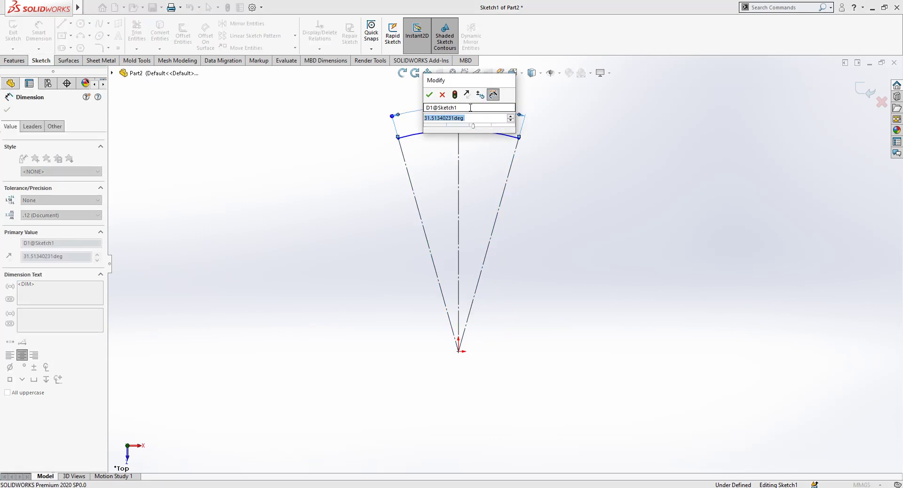
{"action": "type", "text": "360/26"}
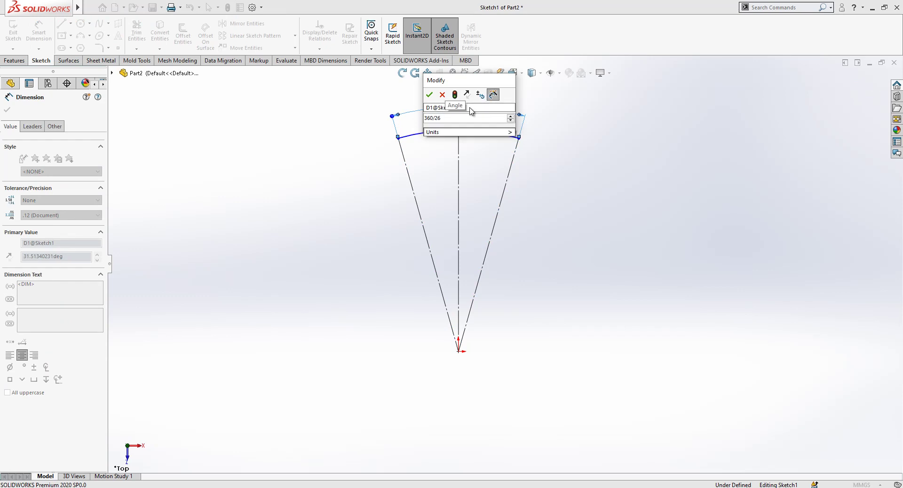
{"action": "key", "text": "Return"}
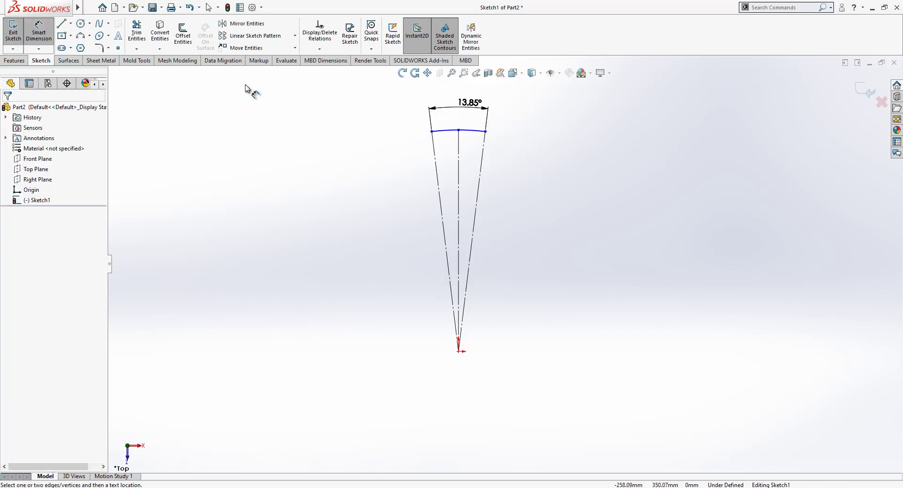
Step: Dimension the arc's radius as 12.5 mm
{"action": "left_click", "coordinate": [454, 131]}
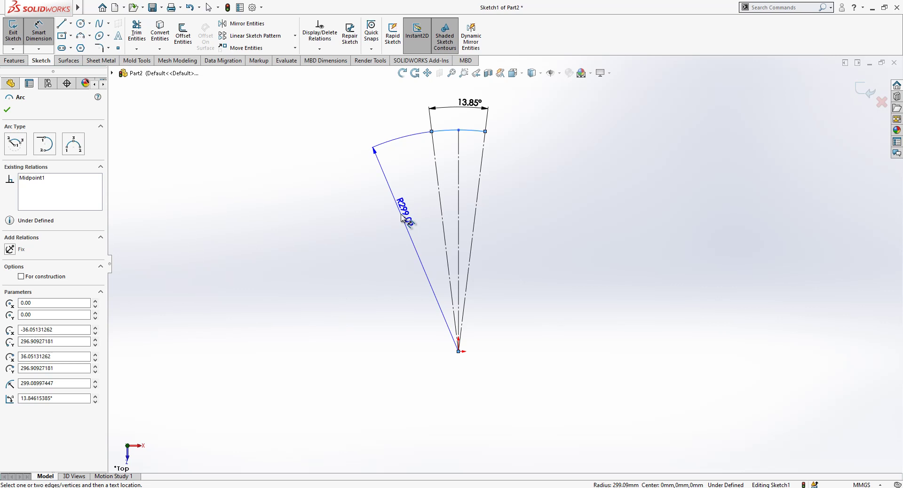
{"action": "left_click", "coordinate": [413, 239]}
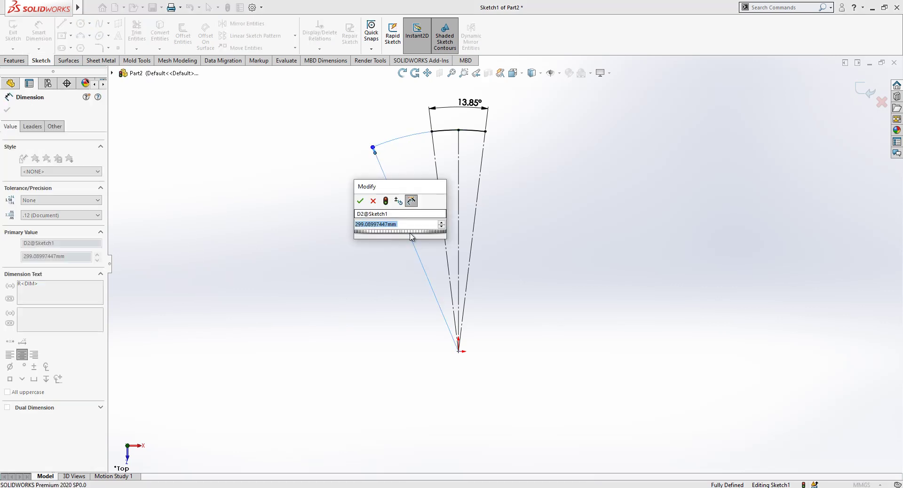
{"action": "type", "text": "12.5"}
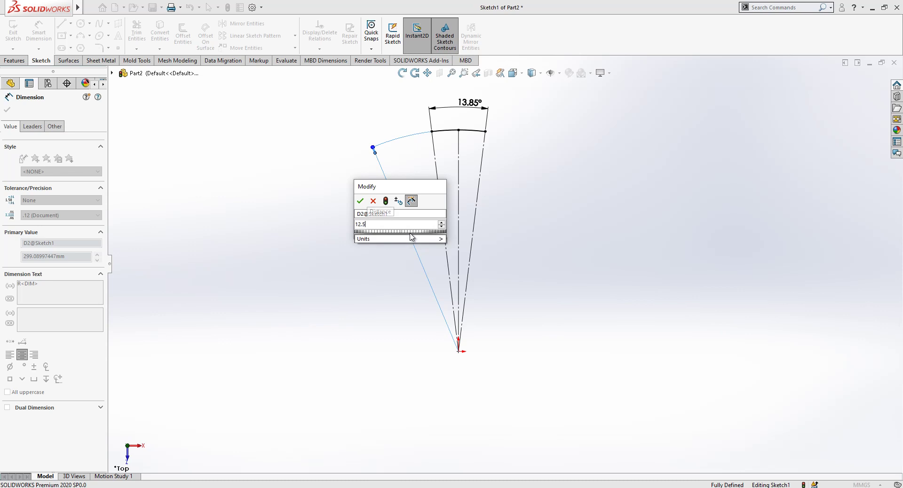
{"action": "key", "text": "Return"}
{"action": "left_click", "coordinate": [534, 252]}
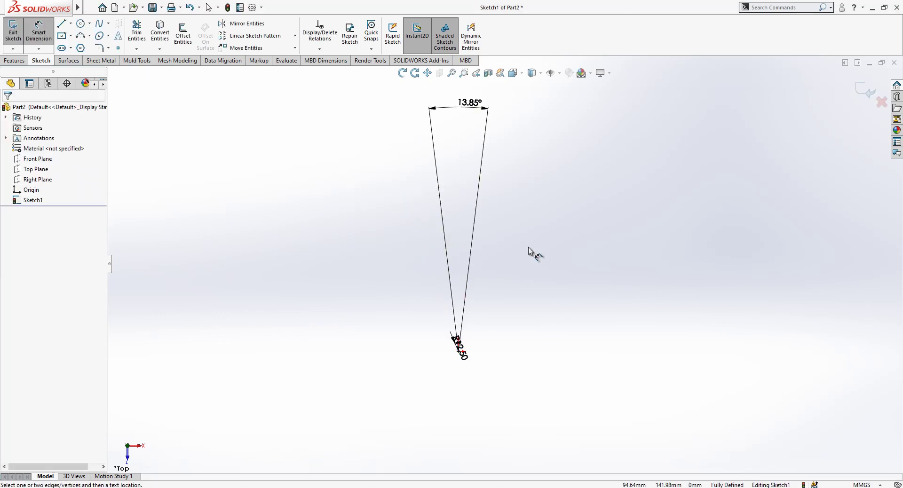
Step: Reposition the angle and radius dimensions around the resized arc and exit the sketch
{"action": "mouse_move", "coordinate": [485, 113]}
{"action": "left_mouse_down"}
{"action": "mouse_move", "coordinate": [486, 232]}
{"action": "mouse_move", "coordinate": [470, 353]}
{"action": "left_mouse_up"}
{"action": "scroll", "coordinate": [471, 348], "scroll_direction": "down", "scroll_amount": 10}
{"action": "left_click_drag", "start_coordinate": [403, 317], "coordinate": [339, 225]}
{"action": "left_click", "coordinate": [339, 226]}
{"action": "left_click", "coordinate": [859, 91]}
{"action": "scroll", "coordinate": [490, 261], "scroll_direction": "down", "scroll_amount": 2}
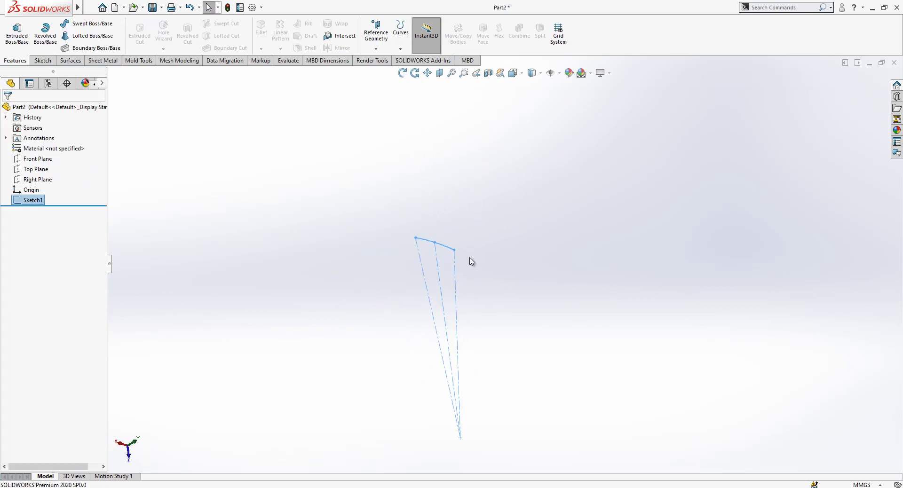
Step: Extrude the arc sketch as a surface, using the Mid Plane end condition with a depth of 5 mm
{"action": "left_click", "coordinate": [71, 60]}
{"action": "left_click", "coordinate": [24, 36]}
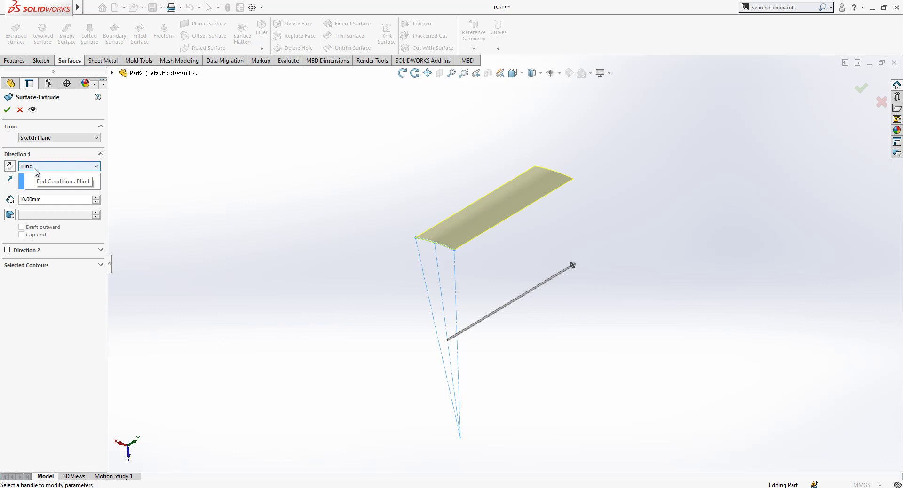
{"action": "left_click", "coordinate": [39, 206]}
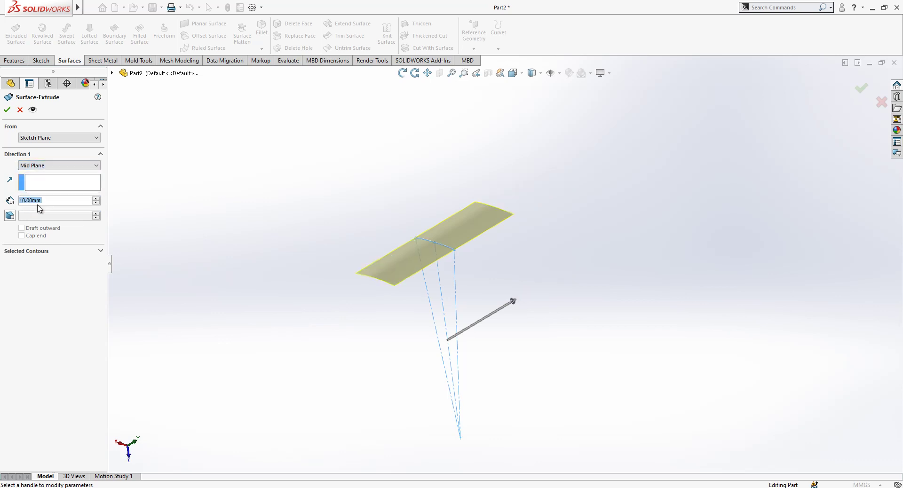
{"action": "type", "text": "5"}
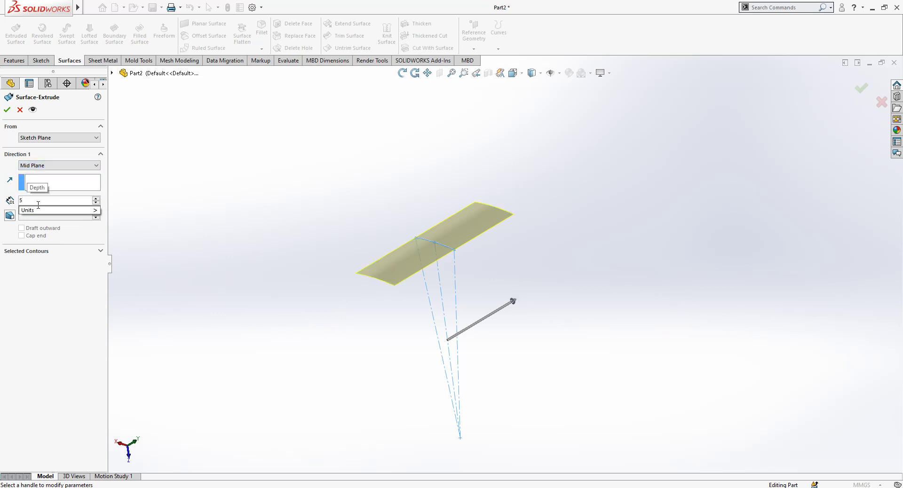
{"action": "key", "text": "Return"}
{"action": "key", "text": "Return"}
Step: Show the arc sketch under the extruded surface so its construction lines can be used as references
{"action": "middle_click_drag", "start_coordinate": [345, 213], "coordinate": [368, 203]}
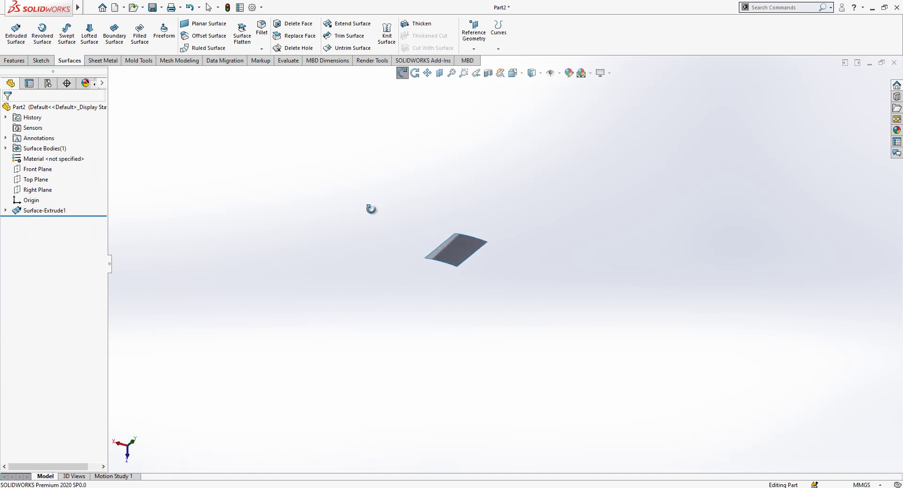
{"action": "left_click", "coordinate": [6, 210]}
{"action": "left_click", "coordinate": [41, 222]}
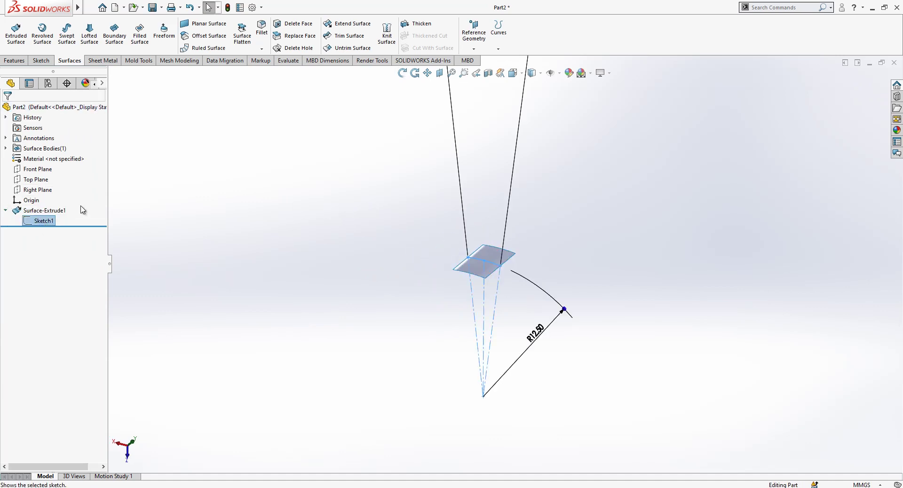
{"action": "left_click", "coordinate": [353, 221]}
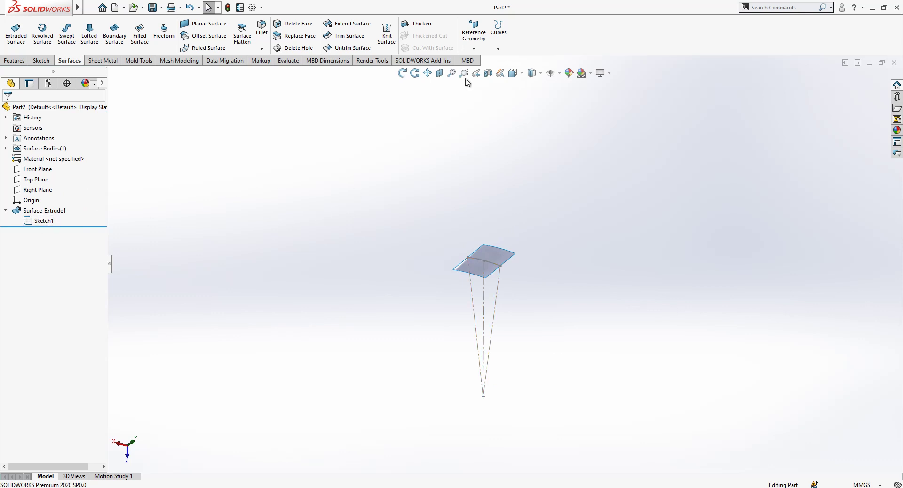
Step: Create a reference plane perpendicular to the middle construction line and coincident with the arc's midpoint
{"action": "left_click", "coordinate": [474, 32]}
{"action": "left_click", "coordinate": [478, 61]}
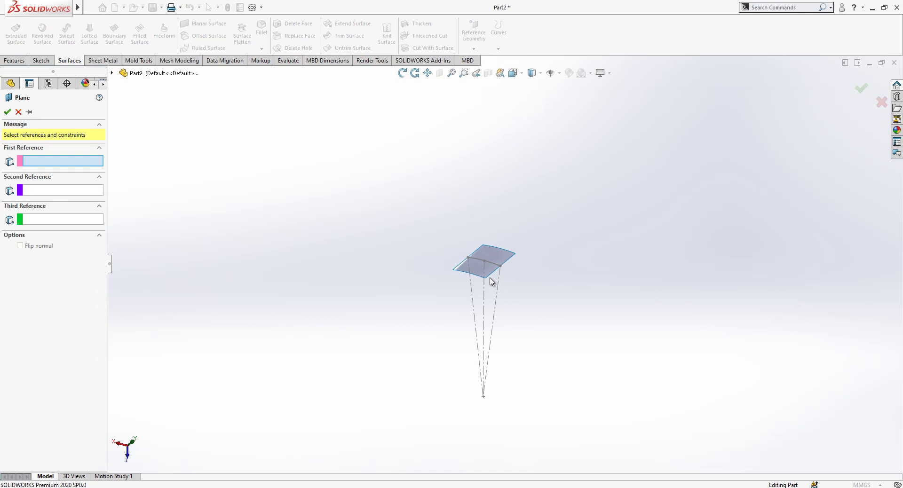
{"action": "left_click", "coordinate": [488, 299]}
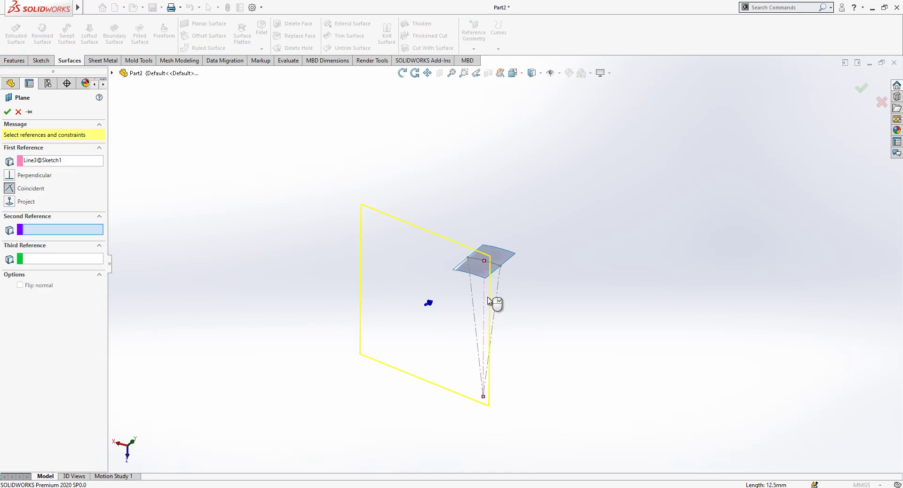
{"action": "left_click", "coordinate": [484, 262]}
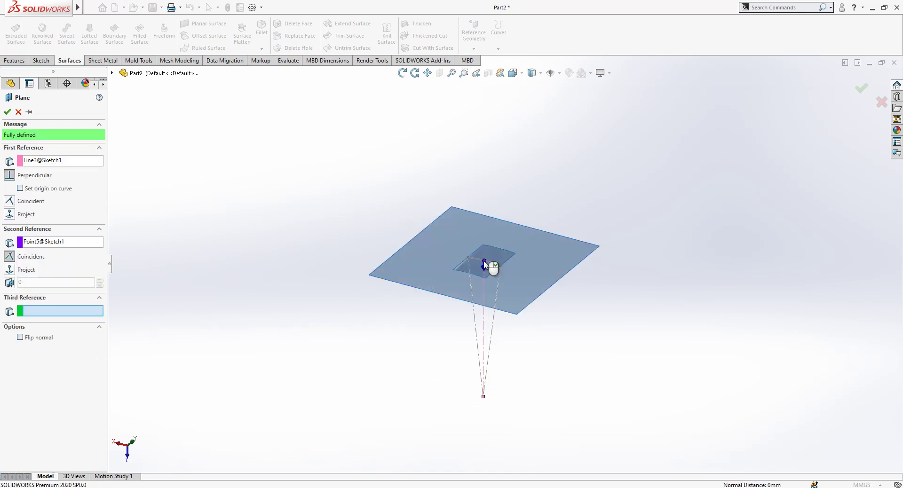
{"action": "left_click", "coordinate": [7, 112]}
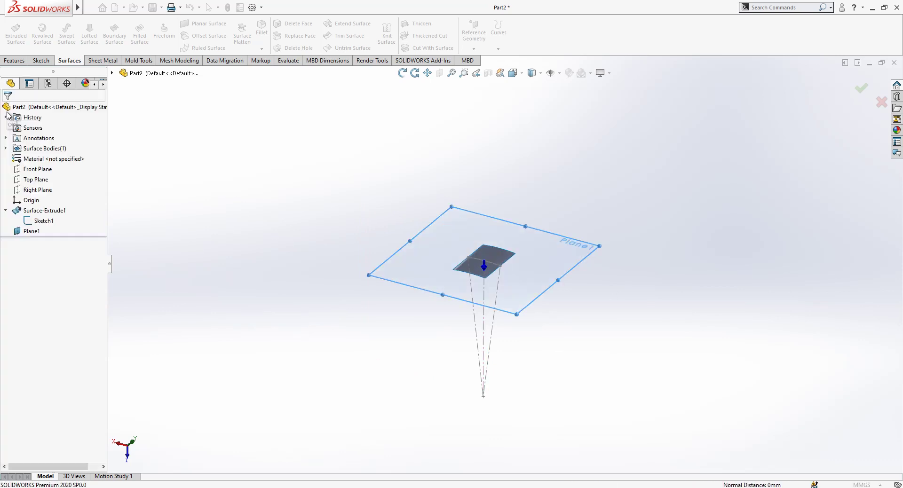
Step: Start a sketch on Plane1 with the view oriented normal to the plane
{"action": "middle_click_drag", "start_coordinate": [484, 216], "coordinate": [480, 240]}
{"action": "left_click", "coordinate": [480, 240]}
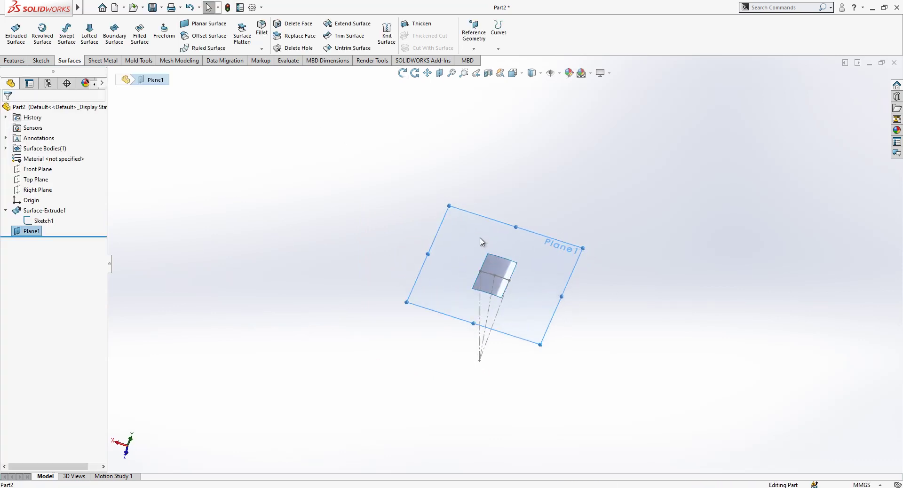
{"action": "left_click", "coordinate": [564, 211]}
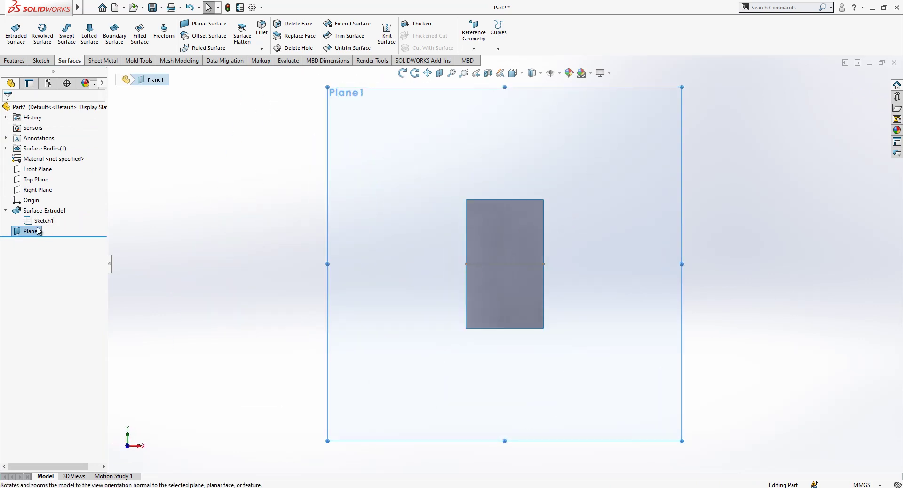
{"action": "left_click", "coordinate": [192, 192]}
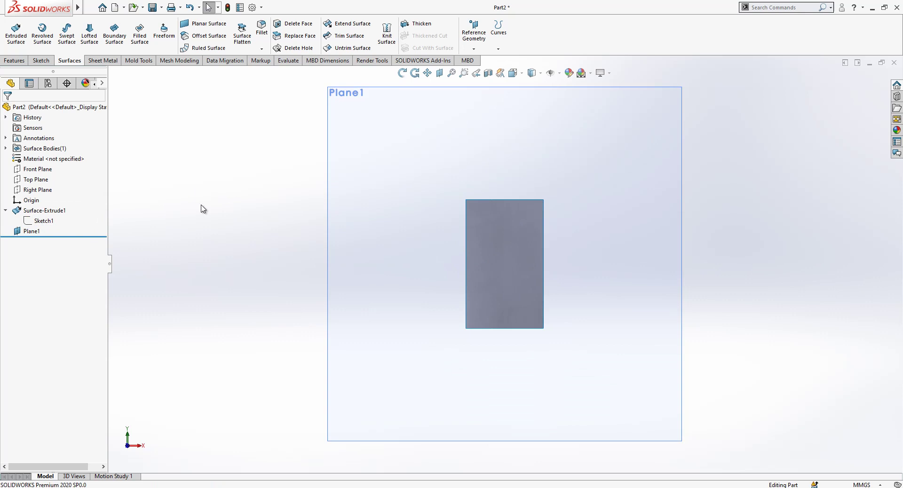
{"action": "left_click", "coordinate": [340, 127]}
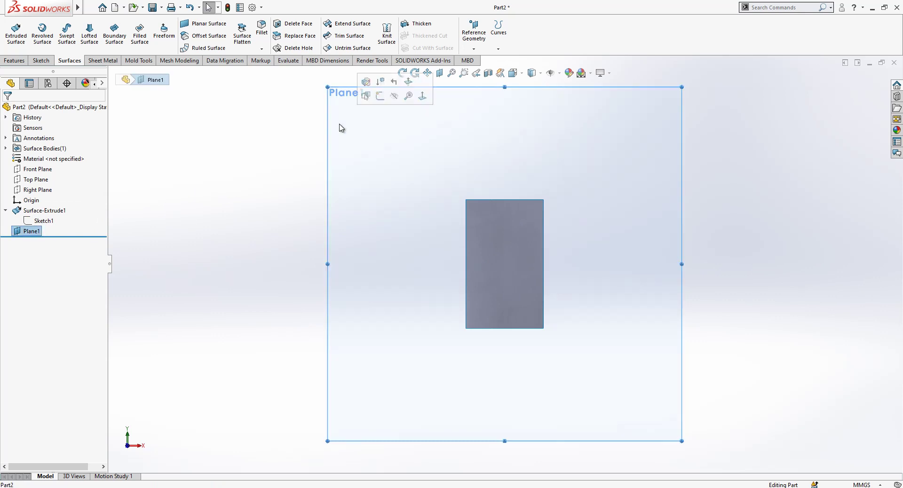
{"action": "left_click", "coordinate": [379, 97]}
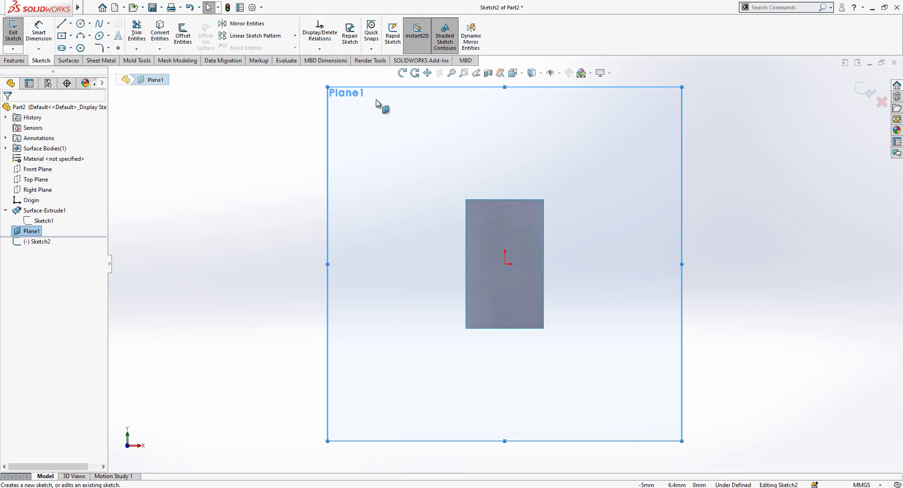
Step: Sketch a center rectangle about 4.2 mm high, wider than tall, centered on the origin
{"action": "left_click", "coordinate": [62, 37]}
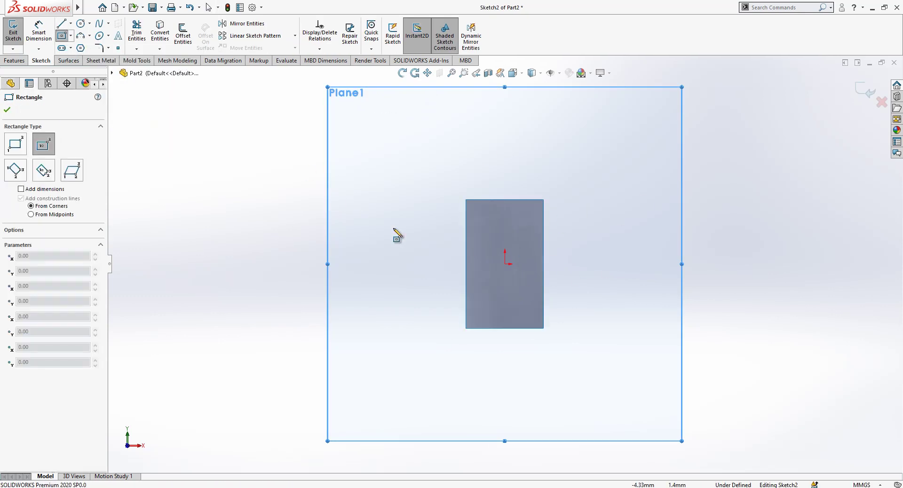
{"action": "left_click", "coordinate": [505, 264]}
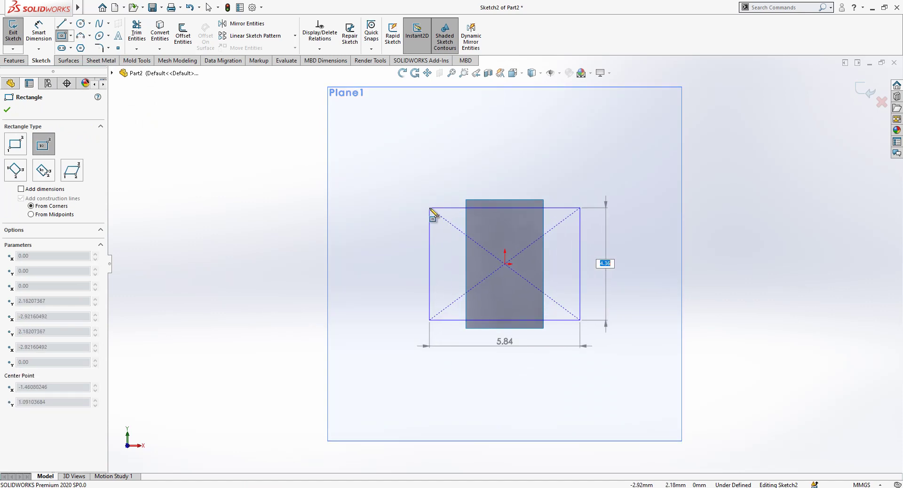
{"action": "left_click", "coordinate": [432, 210]}
{"action": "key", "text": "Escape"}
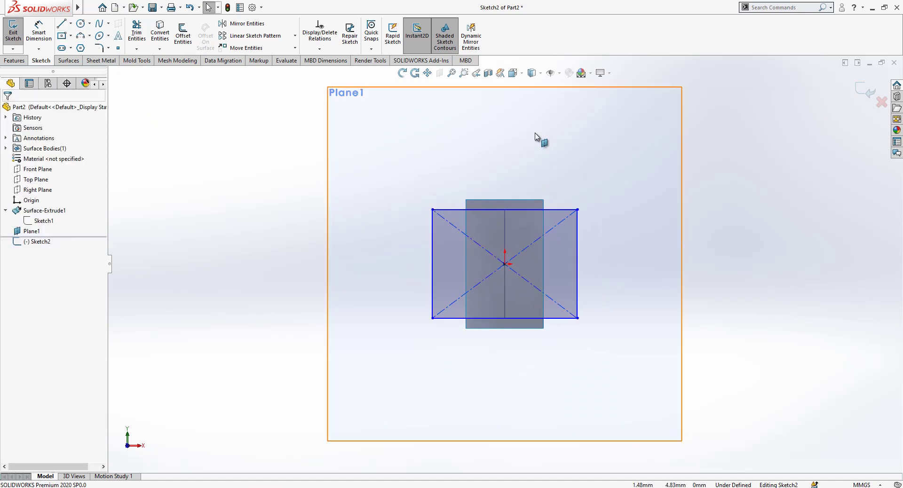
Step: Hide the extruded surface body so that only the sketch geometry remains in view
{"action": "left_click", "coordinate": [5, 148]}
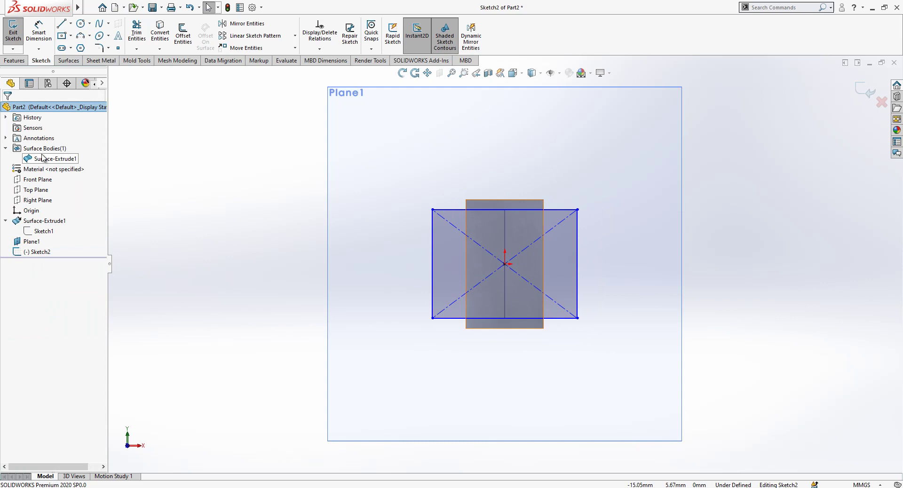
{"action": "left_click", "coordinate": [50, 160]}
{"action": "left_click", "coordinate": [58, 147]}
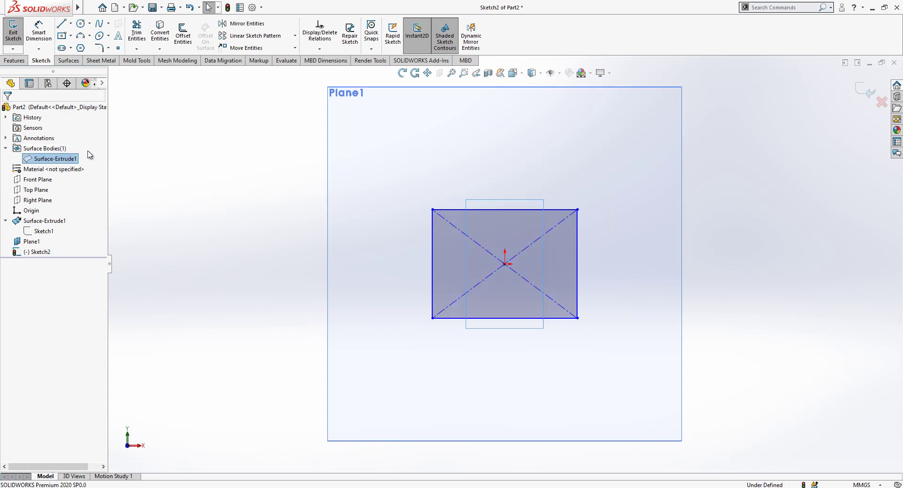
{"action": "left_click", "coordinate": [291, 212]}
{"action": "scroll", "coordinate": [617, 247], "scroll_direction": "down", "scroll_amount": 2}
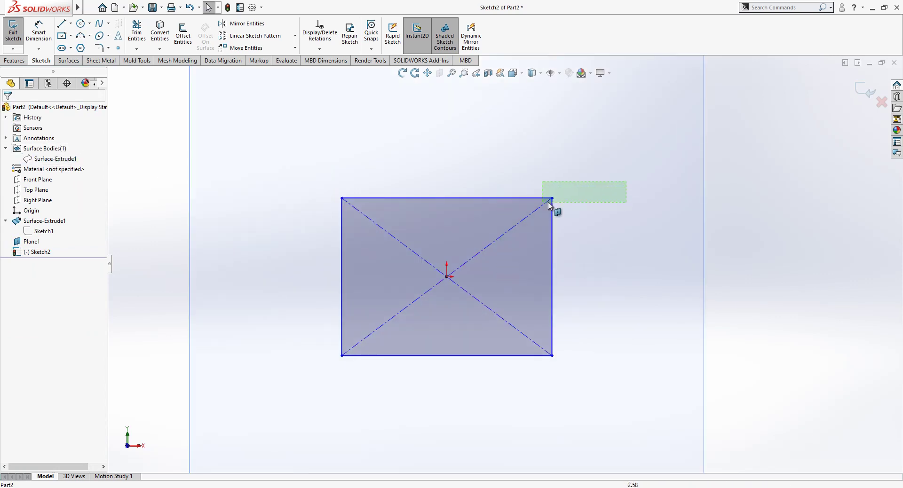
Step: Convert all four sides of the rectangle to construction geometry by selecting them as a chain
{"action": "right_click", "coordinate": [553, 217]}
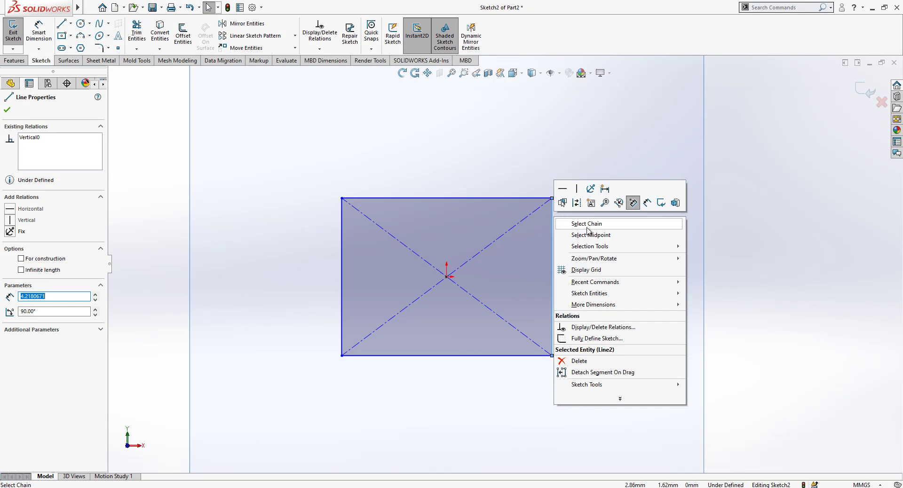
{"action": "left_click", "coordinate": [587, 224]}
{"action": "left_click", "coordinate": [42, 348]}
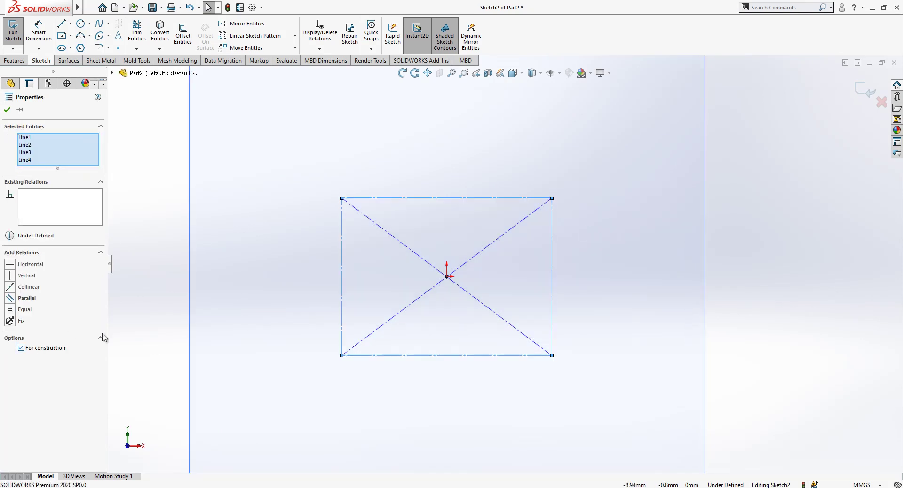
{"action": "left_click", "coordinate": [292, 257]}
Step: Dimension the rectangle's height to 4 mm, placing the dimension beside its left side
{"action": "left_click", "coordinate": [38, 32]}
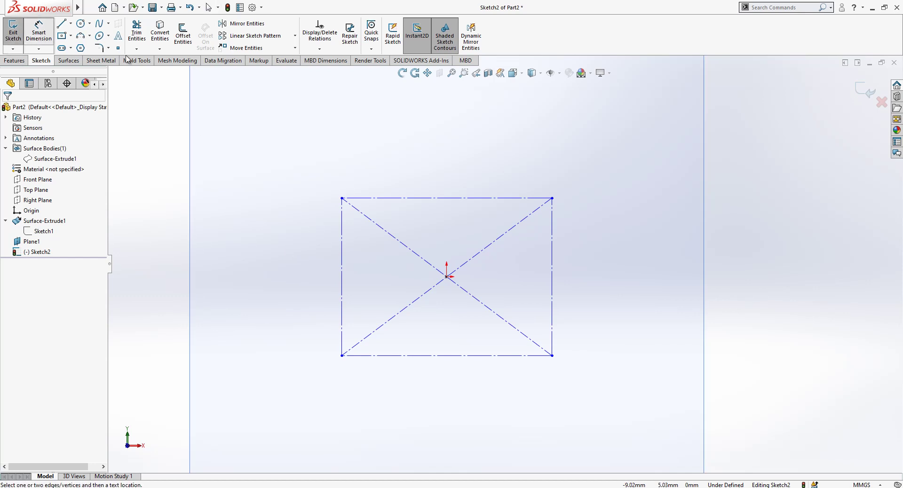
{"action": "left_click", "coordinate": [340, 248]}
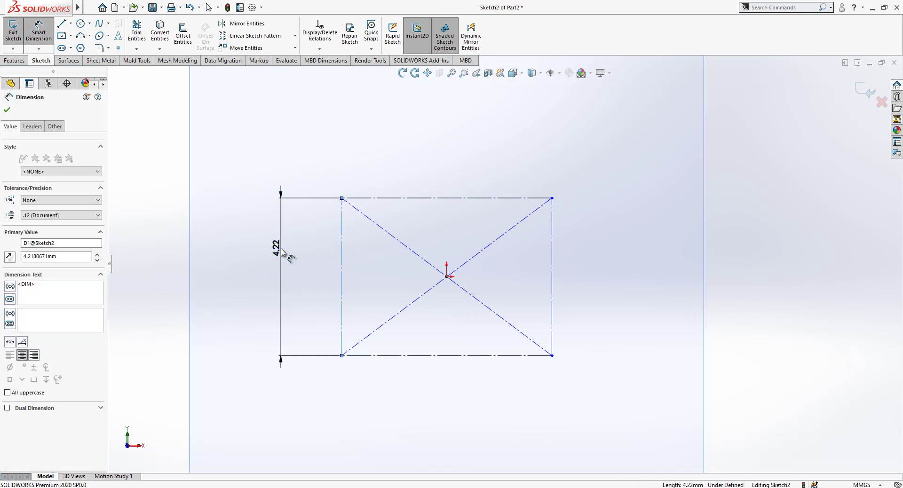
{"action": "left_click", "coordinate": [281, 252]}
{"action": "type", "text": "4"}
{"action": "key", "text": "Return"}
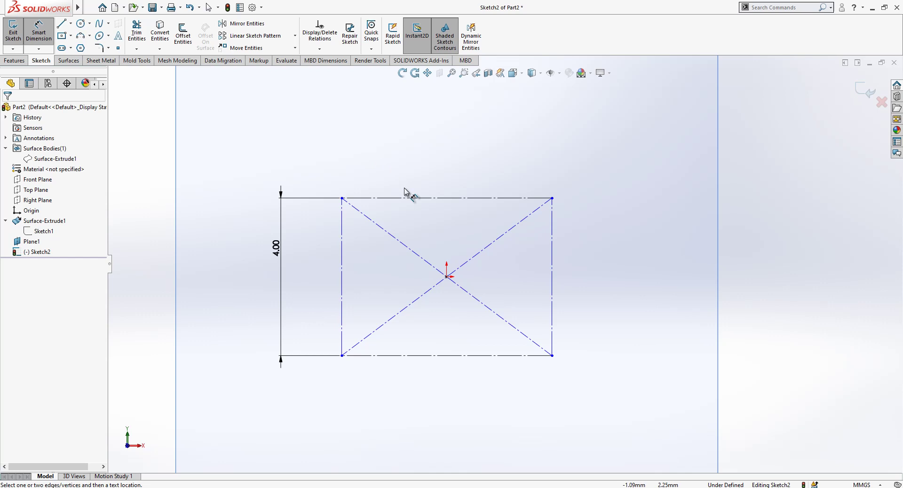
Step: Dimension the rectangle's width above its upper side with the expression 25*pi/26
{"action": "left_click", "coordinate": [411, 198]}
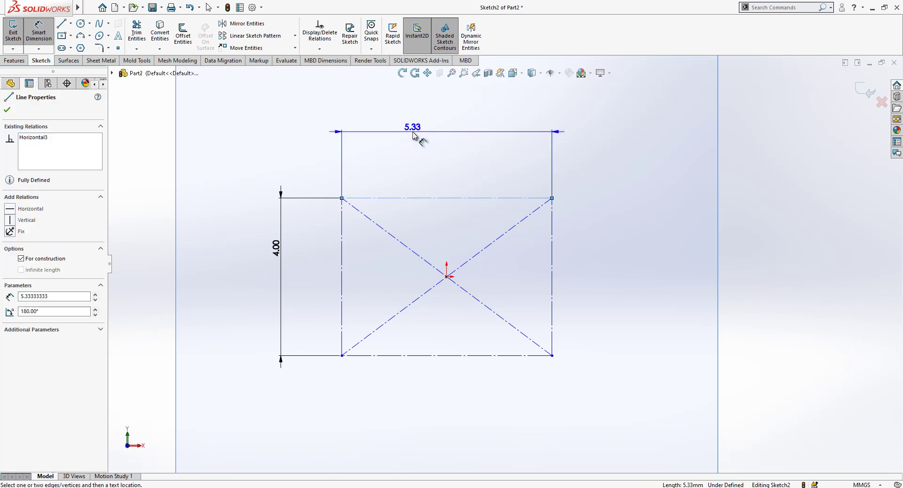
{"action": "left_click", "coordinate": [413, 154]}
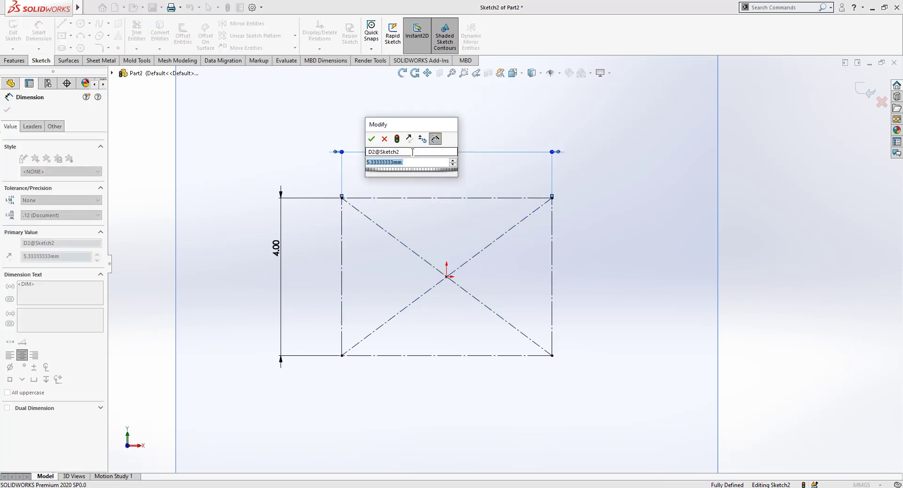
{"action": "type", "text": "25"}
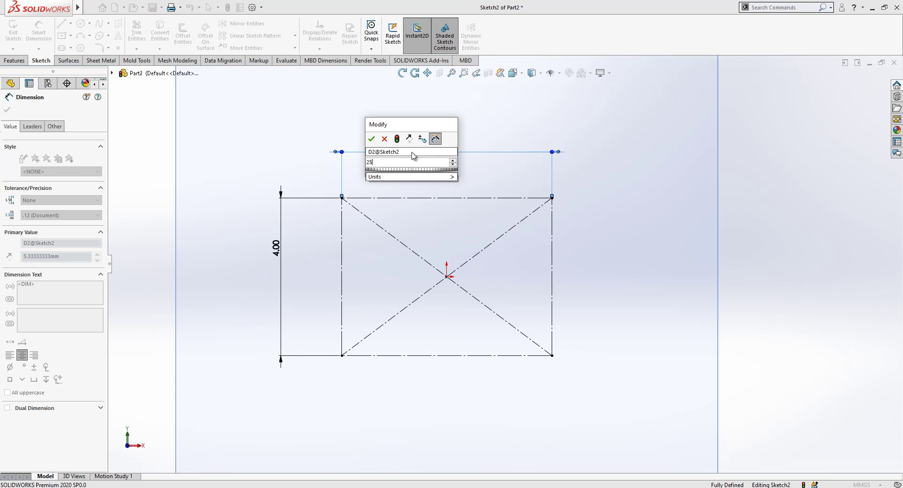
{"action": "type", "text": "*"}
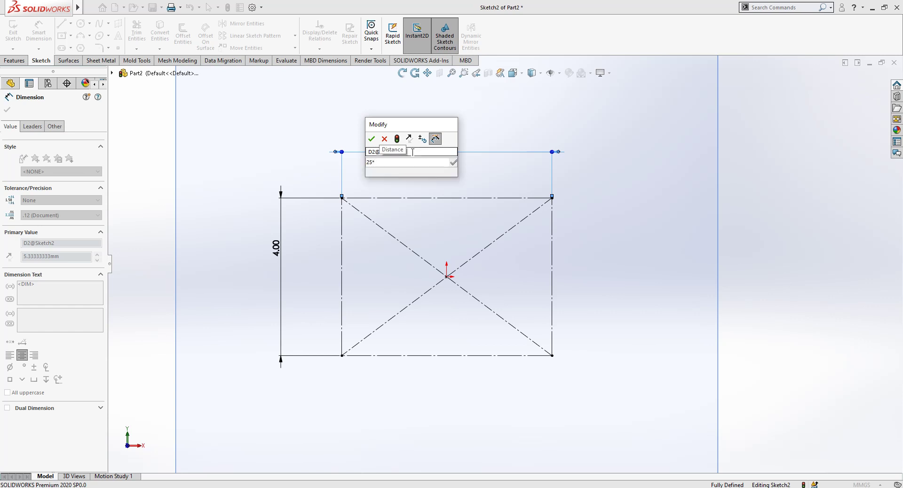
{"action": "type", "text": "pi/26"}
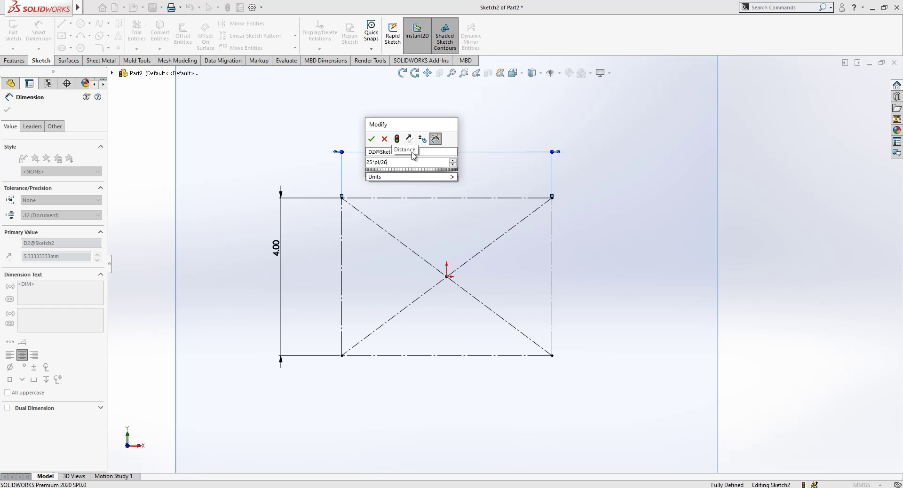
{"action": "key", "text": "Return"}
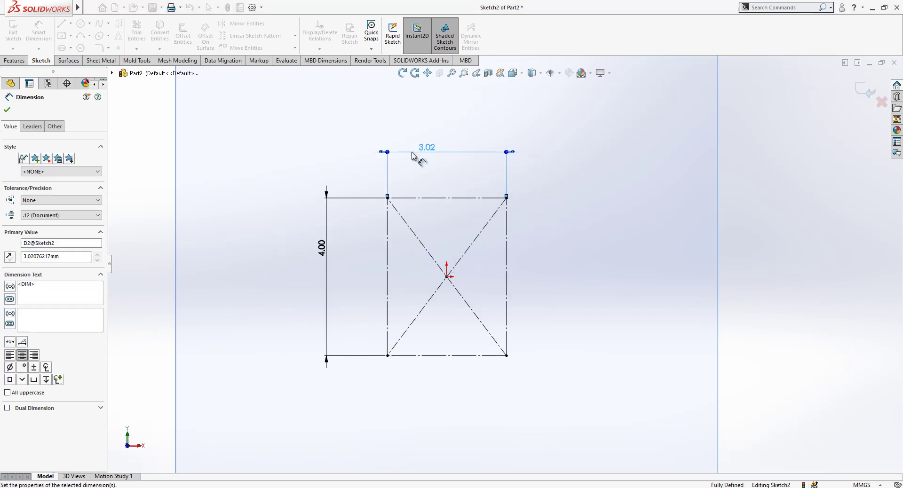
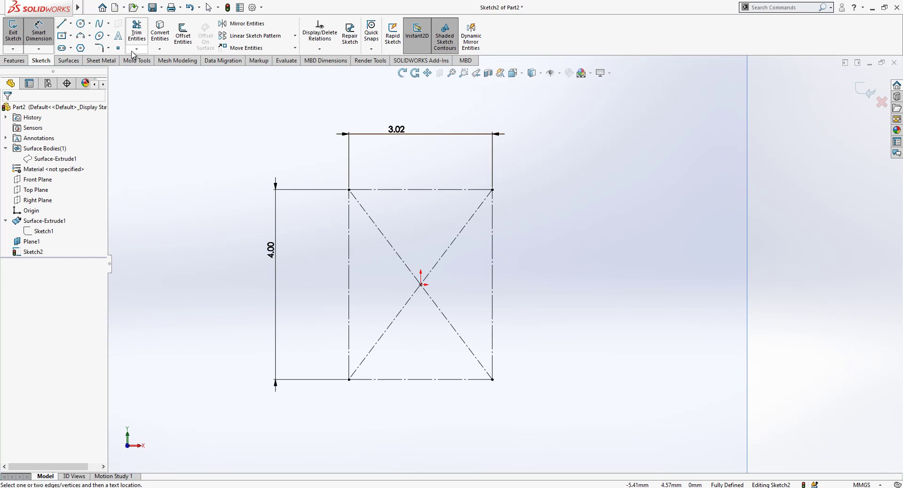
Step: Draw a vertical construction line from the origin to the midpoint of the rectangle's upper side
{"action": "left_click", "coordinate": [61, 23]}
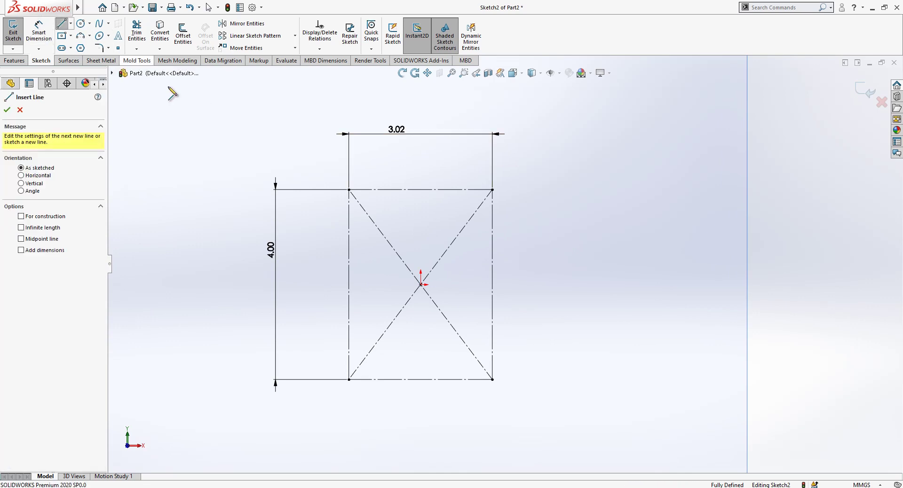
{"action": "left_click", "coordinate": [420, 285]}
{"action": "left_click", "coordinate": [421, 191]}
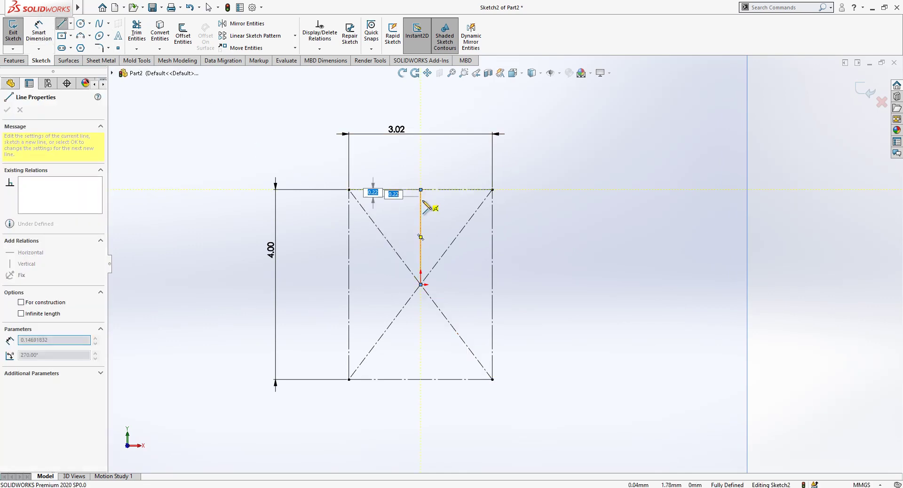
{"action": "key", "text": "Escape"}
{"action": "left_click", "coordinate": [422, 208]}
{"action": "key", "text": "Escape"}
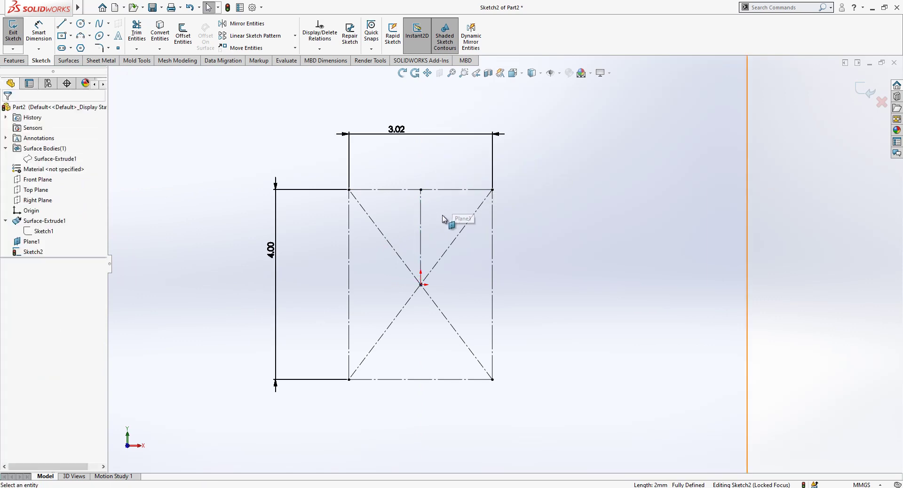
Step: Draw a centerpoint arc with a radius of about 0.7 mm, centered on the vertical construction line and bulging toward the rectangle's upper side
{"action": "left_click", "coordinate": [88, 38]}
{"action": "left_click", "coordinate": [16, 144]}
{"action": "left_click", "coordinate": [420, 221]}
{"action": "left_click", "coordinate": [392, 205]}
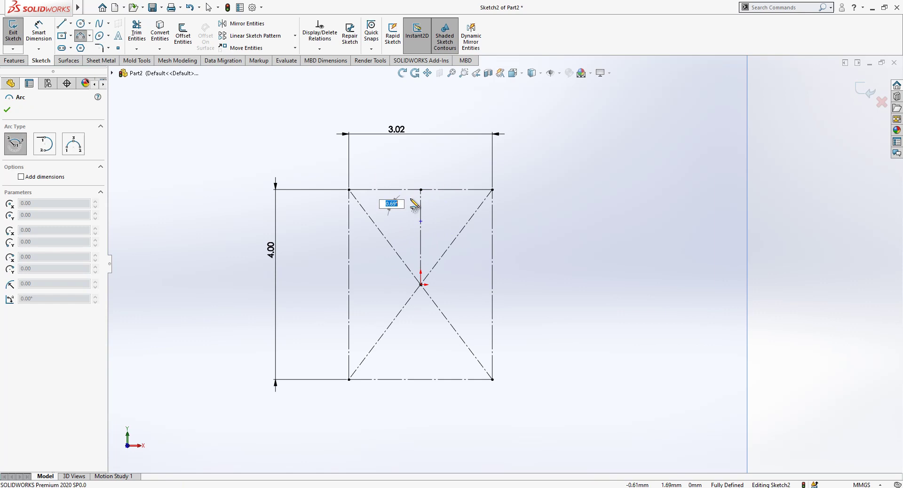
{"action": "left_click", "coordinate": [448, 210]}
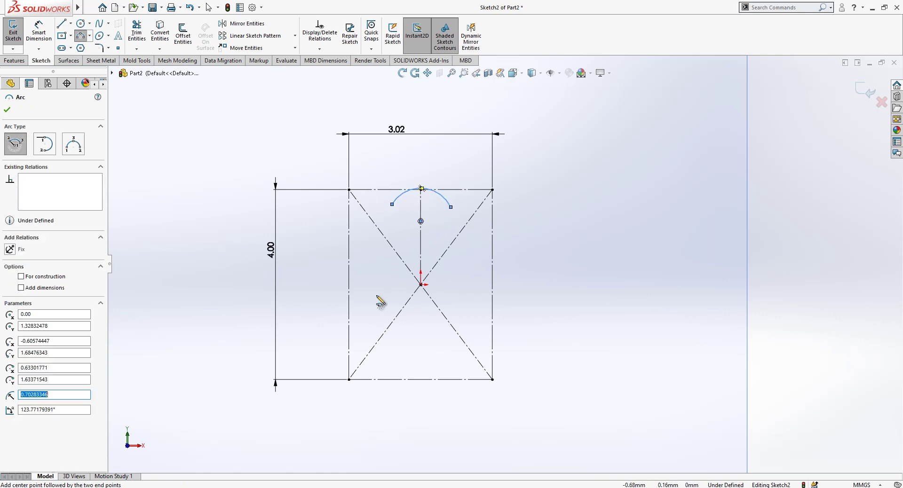
Step: Draw a three-point arc with a radius of about 0.6 mm, starting at the rectangle's lower-left corner and bulging to the right
{"action": "left_click", "coordinate": [78, 151]}
{"action": "left_click", "coordinate": [350, 380]}
{"action": "left_click", "coordinate": [371, 334]}
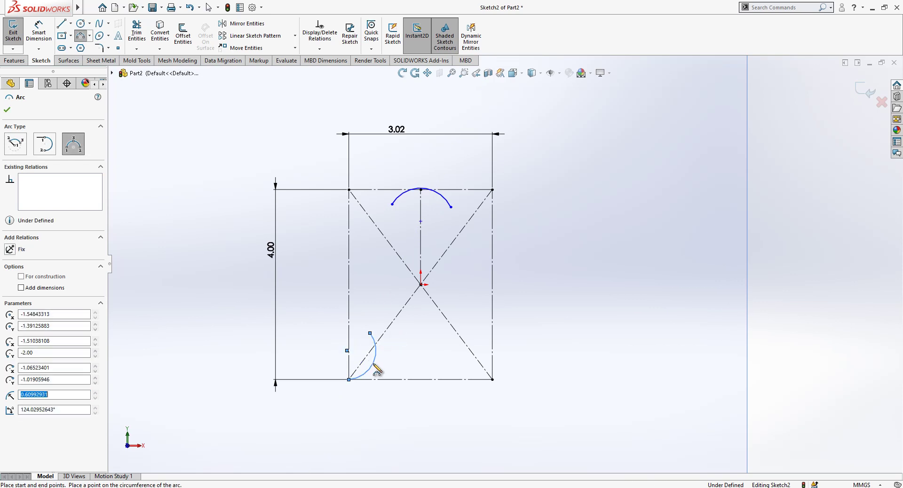
{"action": "left_click", "coordinate": [373, 363]}
{"action": "key", "text": "Escape"}
Step: Add an Equal relation between the lower-left arc and the upper arc
{"action": "left_click", "coordinate": [373, 363]}
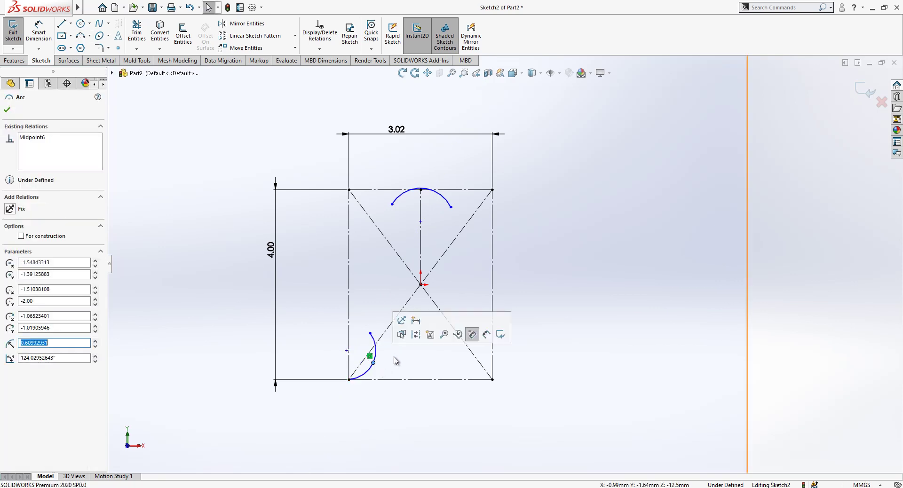
{"action": "left_click", "coordinate": [399, 204], "text": "ctrl"}
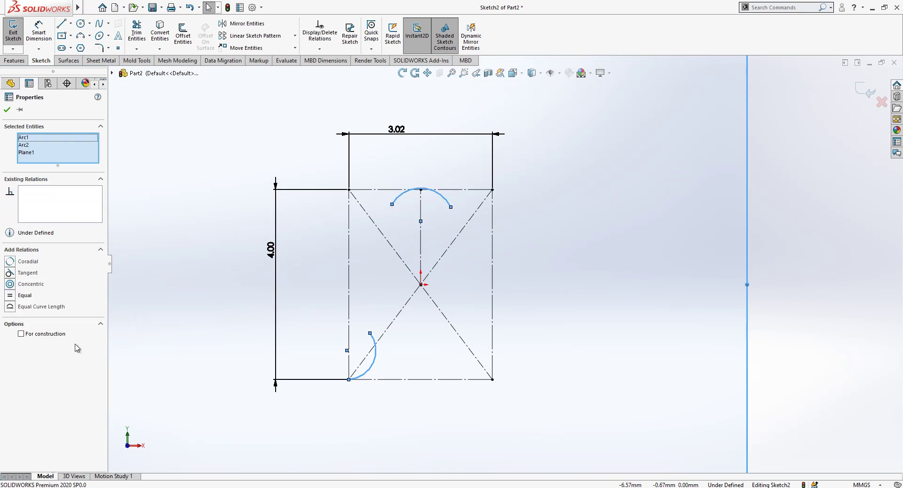
{"action": "left_click", "coordinate": [29, 296]}
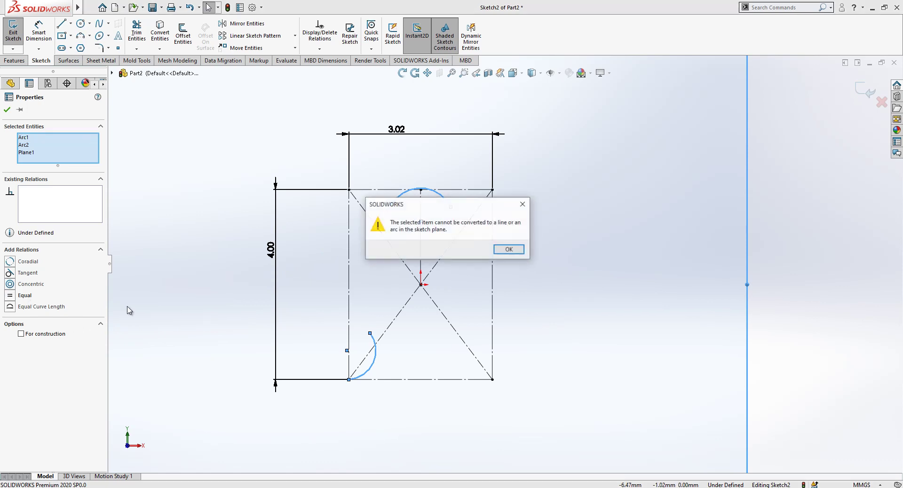
{"action": "left_click", "coordinate": [507, 249]}
{"action": "left_click", "coordinate": [414, 241]}
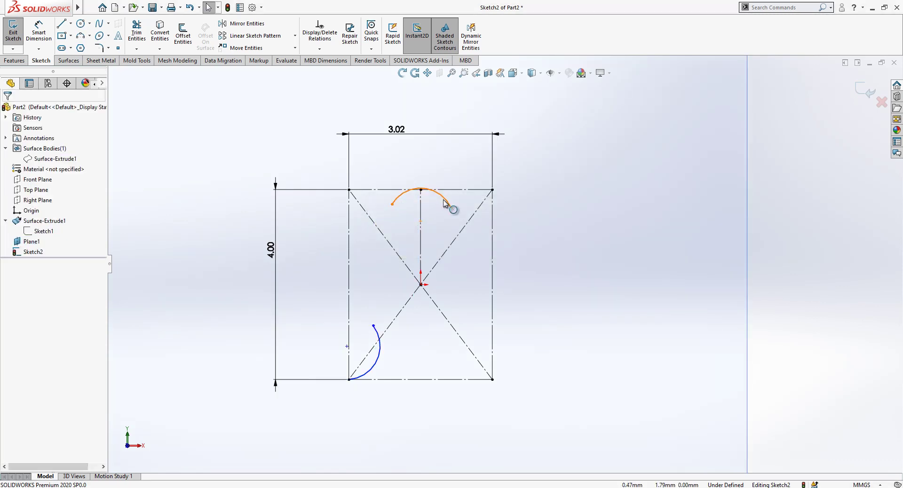
Step: Pull the upper arc slightly below the rectangle's upper side and make it tangent to that side
{"action": "left_click_drag", "start_coordinate": [452, 212], "coordinate": [437, 197]}
{"action": "left_click", "coordinate": [437, 197]}
{"action": "left_click", "coordinate": [427, 190], "text": "ctrl"}
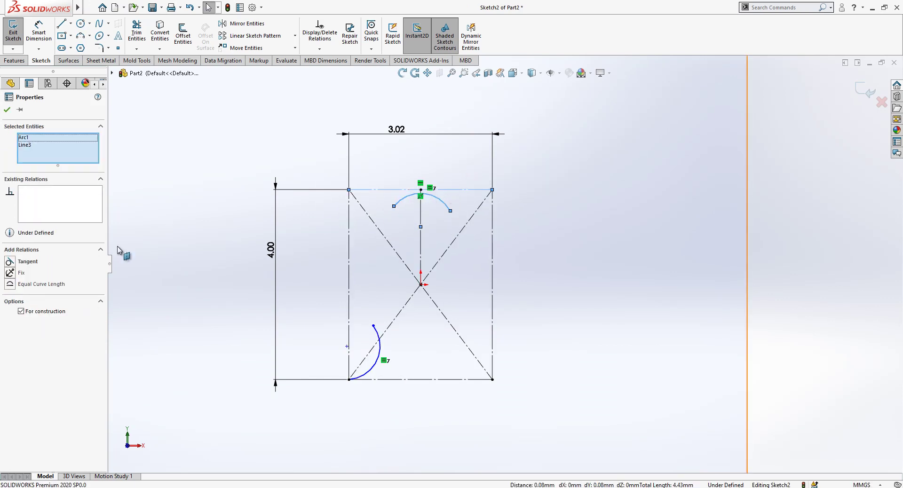
{"action": "left_click", "coordinate": [28, 261]}
{"action": "left_click", "coordinate": [357, 320]}
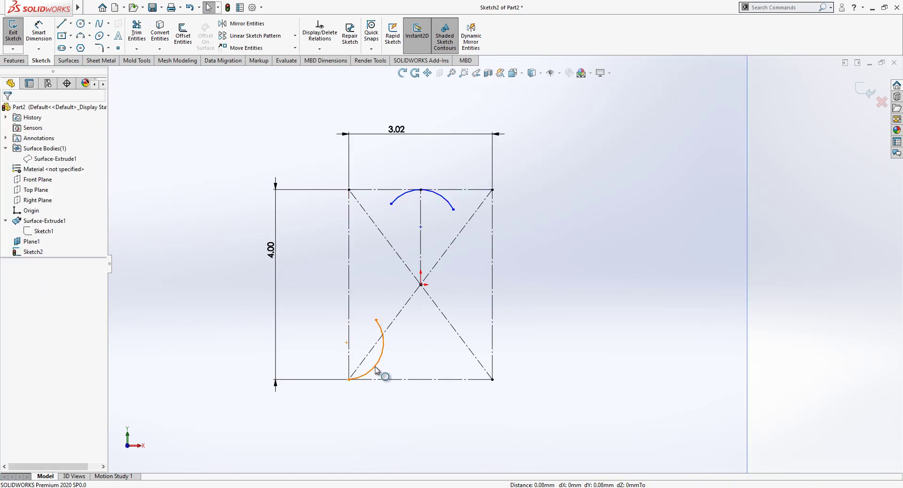
Step: Make the lower-left arc tangent to the rectangle's lower side and reposition the free ends of the upper and lower-left arcs
{"action": "left_click", "coordinate": [376, 372]}
{"action": "left_click", "coordinate": [382, 380], "text": "ctrl"}
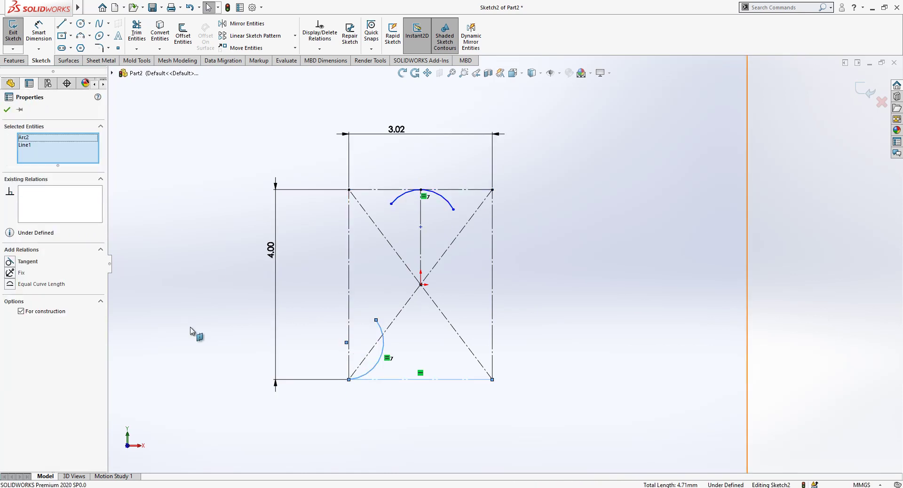
{"action": "left_click", "coordinate": [28, 262]}
{"action": "left_click", "coordinate": [370, 314]}
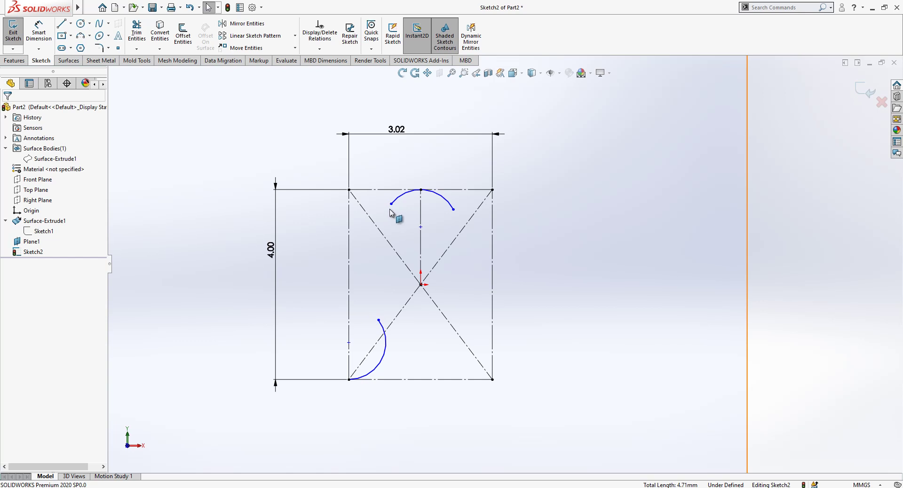
{"action": "left_click_drag", "start_coordinate": [391, 204], "coordinate": [388, 219]}
{"action": "left_click_drag", "start_coordinate": [376, 328], "coordinate": [384, 358]}
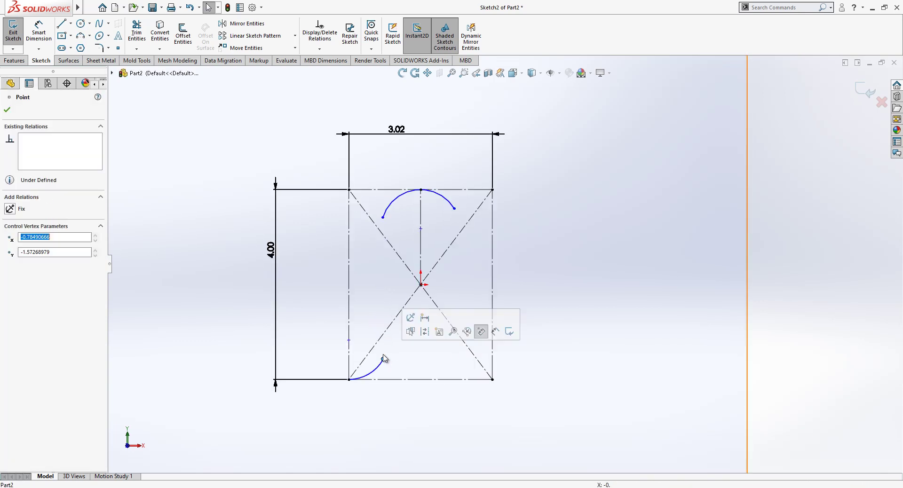
Step: Draw a construction line from the lower-left arc's center to its free endpoint
{"action": "scroll", "coordinate": [494, 278], "scroll_direction": "down", "scroll_amount": 1}
{"action": "left_click", "coordinate": [61, 23]}
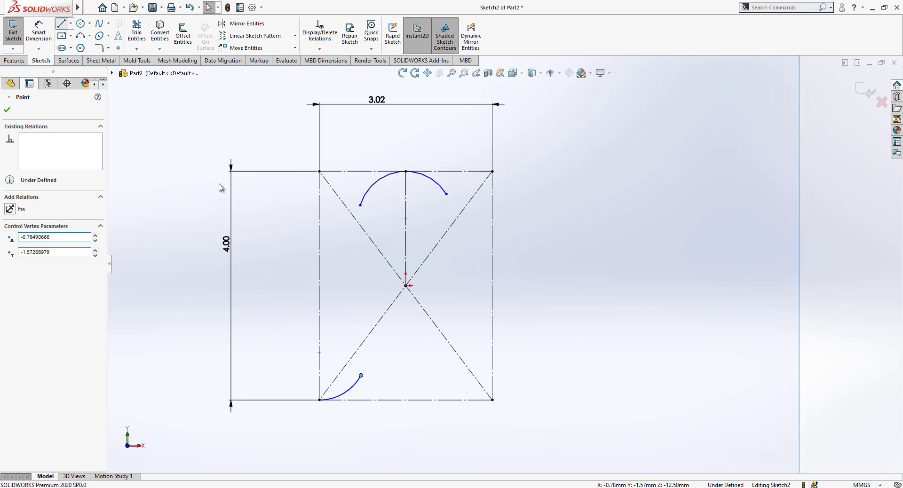
{"action": "left_click", "coordinate": [319, 353]}
{"action": "left_click", "coordinate": [361, 375]}
{"action": "key", "text": "Escape"}
{"action": "left_click", "coordinate": [353, 372]}
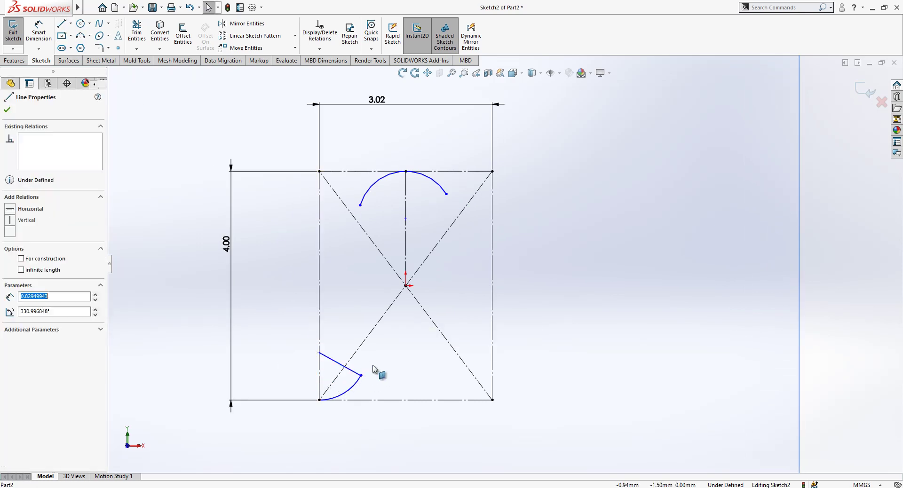
{"action": "key", "text": "Escape"}
Step: Dimension the angle between the lower construction line and the rectangle's left side as 75°
{"action": "left_click", "coordinate": [38, 49]}
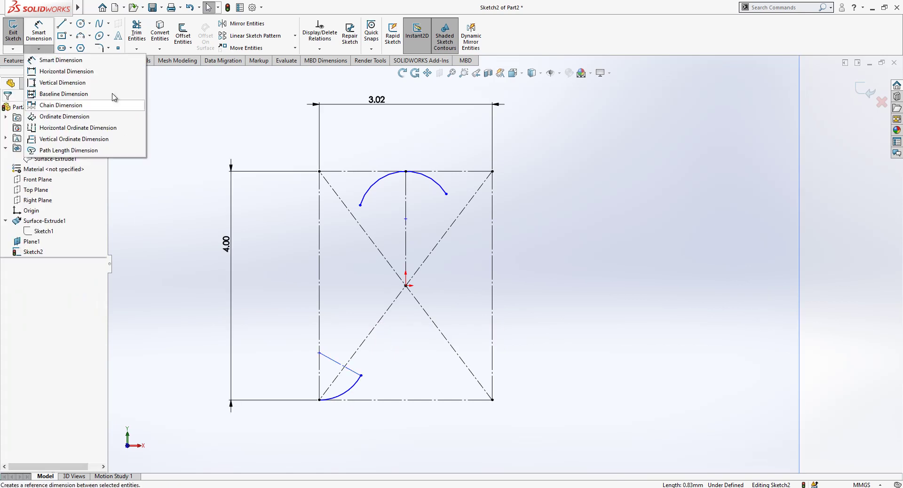
{"action": "left_click", "coordinate": [38, 29]}
{"action": "left_click", "coordinate": [335, 365]}
{"action": "left_click", "coordinate": [320, 370]}
{"action": "left_click", "coordinate": [372, 440]}
{"action": "type", "text": "75"}
{"action": "key", "text": "Return"}
Step: Dimension the lower-left arc with a radius of 1 mm
{"action": "left_click", "coordinate": [362, 380]}
{"action": "left_click", "coordinate": [271, 372]}
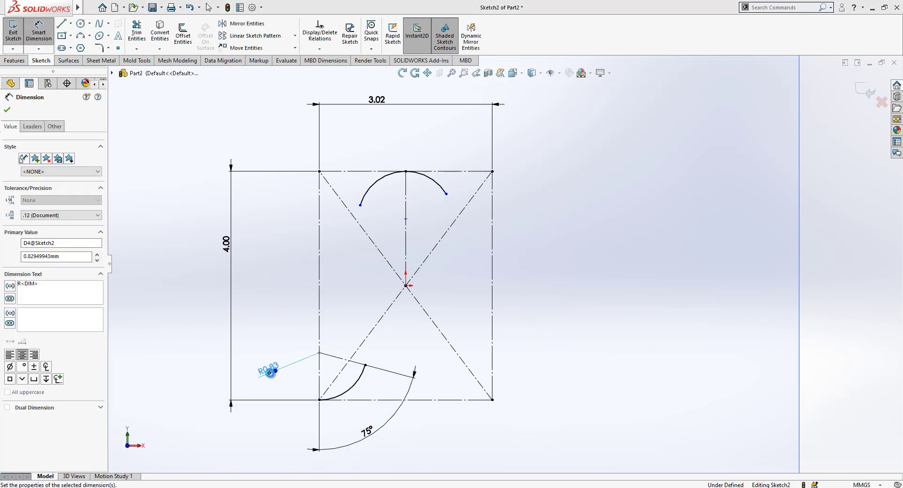
{"action": "type", "text": "1"}
{"action": "key", "text": "Return"}
{"action": "scroll", "coordinate": [421, 178], "scroll_direction": "down", "scroll_amount": 1}
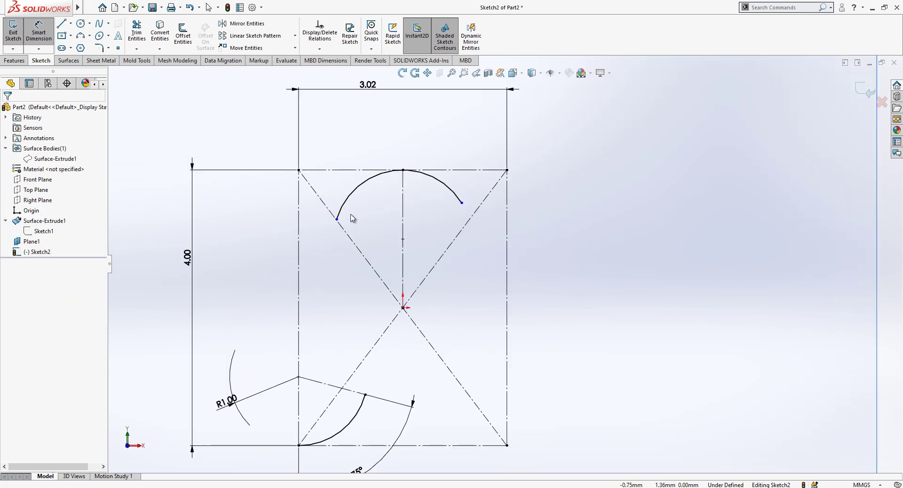
{"action": "key", "text": "Escape"}
{"action": "mouse_move", "coordinate": [351, 213]}
{"action": "left_mouse_down"}
{"action": "mouse_move", "coordinate": [372, 205]}
{"action": "mouse_move", "coordinate": [364, 210]}
{"action": "left_mouse_up"}
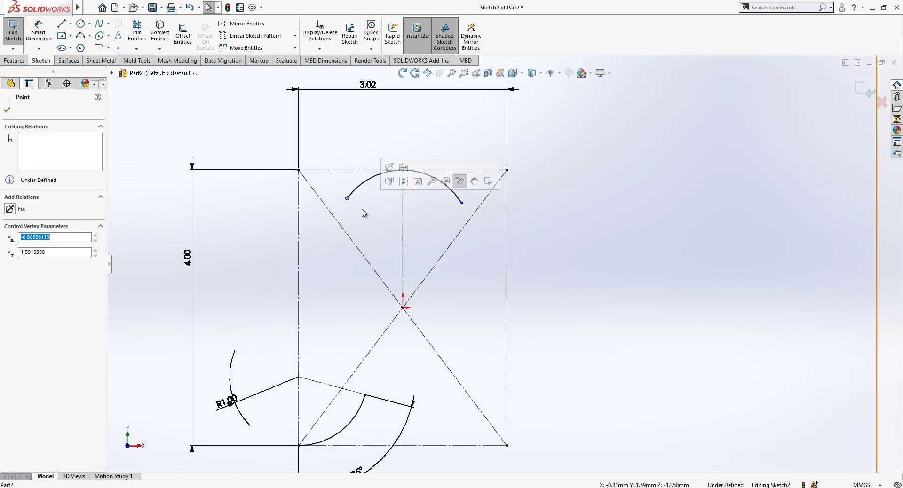
{"action": "left_click", "coordinate": [373, 216]}
{"action": "left_click", "coordinate": [403, 212]}
{"action": "left_click", "coordinate": [461, 202], "text": "ctrl"}
{"action": "left_click", "coordinate": [349, 199]}
{"action": "left_click", "coordinate": [355, 202], "text": "ctrl"}
{"action": "left_click", "coordinate": [462, 203]}
{"action": "left_click", "coordinate": [459, 210], "text": "ctrl"}
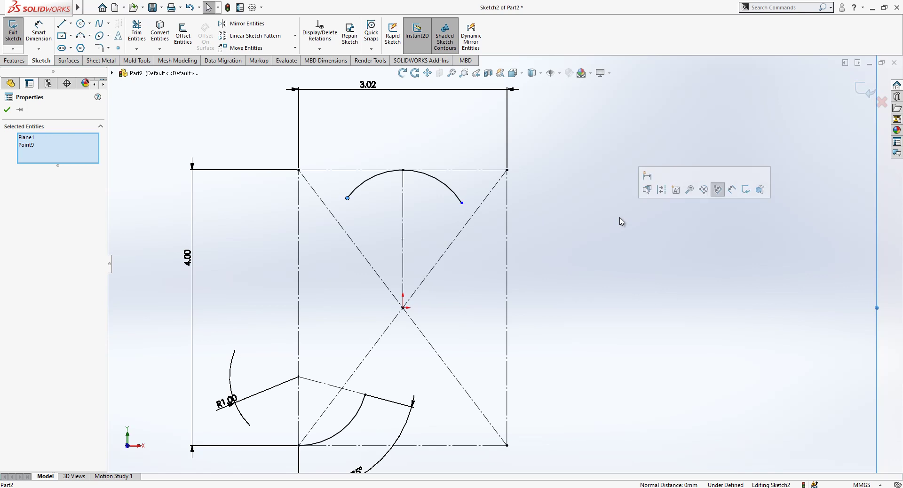
{"action": "left_click", "coordinate": [347, 198], "text": "ctrl"}
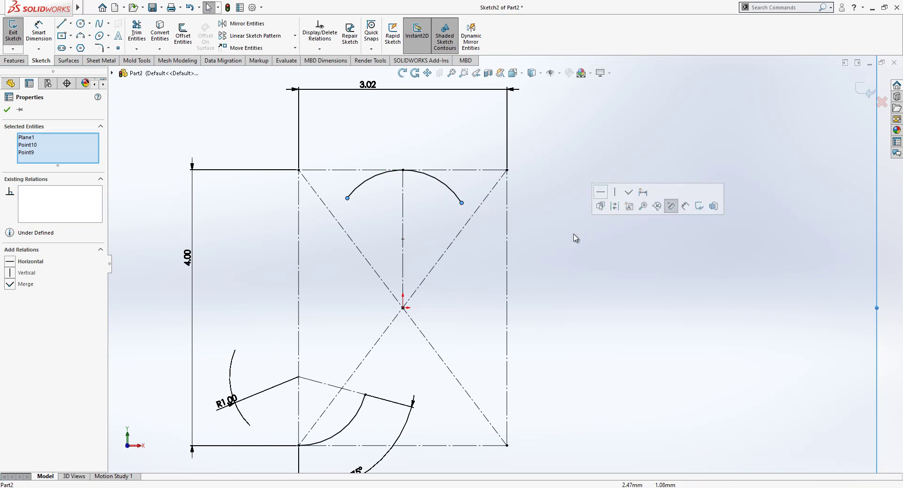
{"action": "left_click", "coordinate": [456, 217]}
Step: Add a Horizontal relation between the two endpoints of the upper arc
{"action": "left_click", "coordinate": [461, 202]}
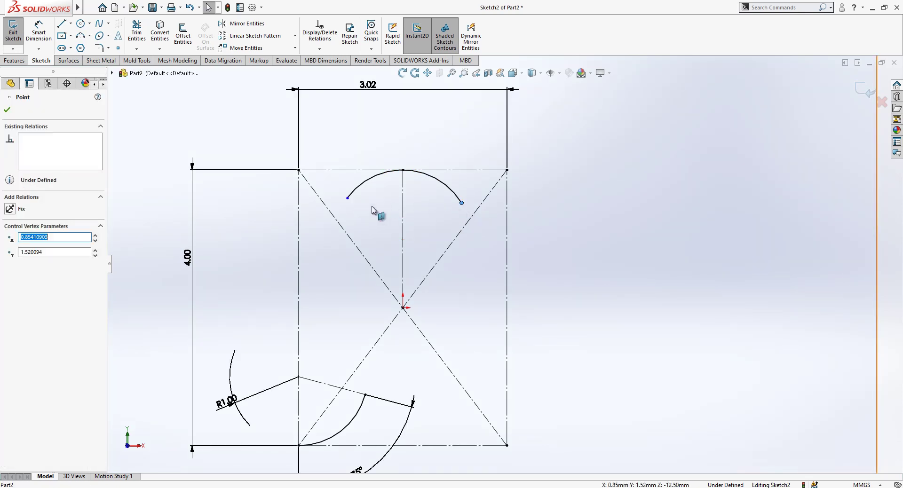
{"action": "left_click", "coordinate": [348, 201], "text": "ctrl"}
{"action": "left_click", "coordinate": [41, 267]}
{"action": "key", "text": "Escape"}
Step: Draw a construction line from the upper arc's left endpoint to its center
{"action": "key", "text": "l"}
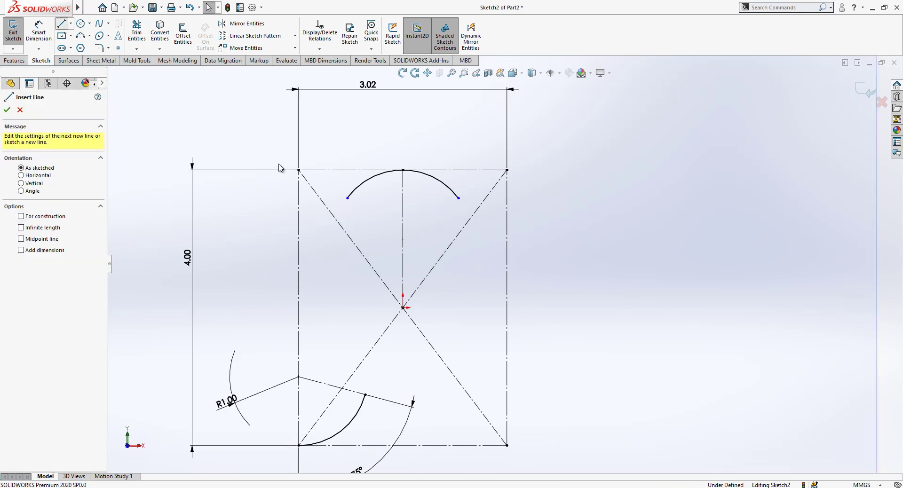
{"action": "left_click", "coordinate": [349, 198]}
{"action": "left_click", "coordinate": [403, 239]}
{"action": "key", "text": "Escape"}
{"action": "left_click", "coordinate": [382, 224]}
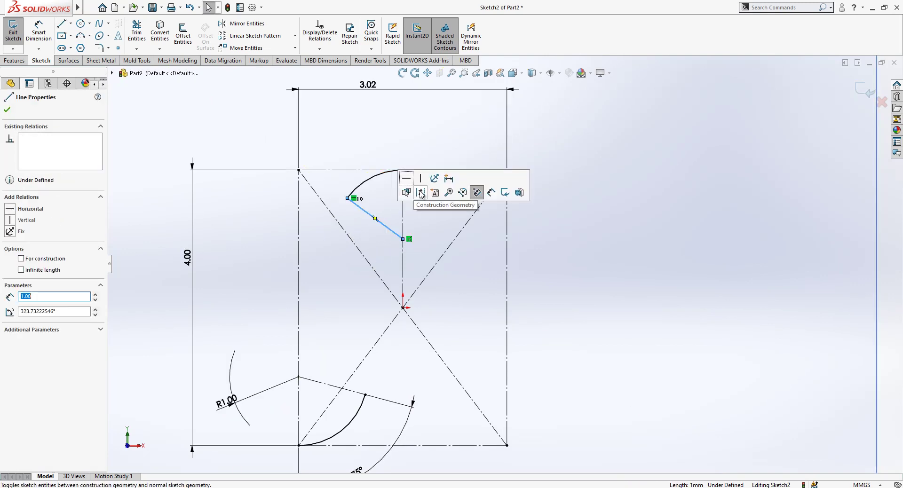
{"action": "left_click", "coordinate": [414, 193]}
Step: Dimension the angle between the upper arc's construction line and the vertical construction line as 75°
{"action": "left_click", "coordinate": [41, 34]}
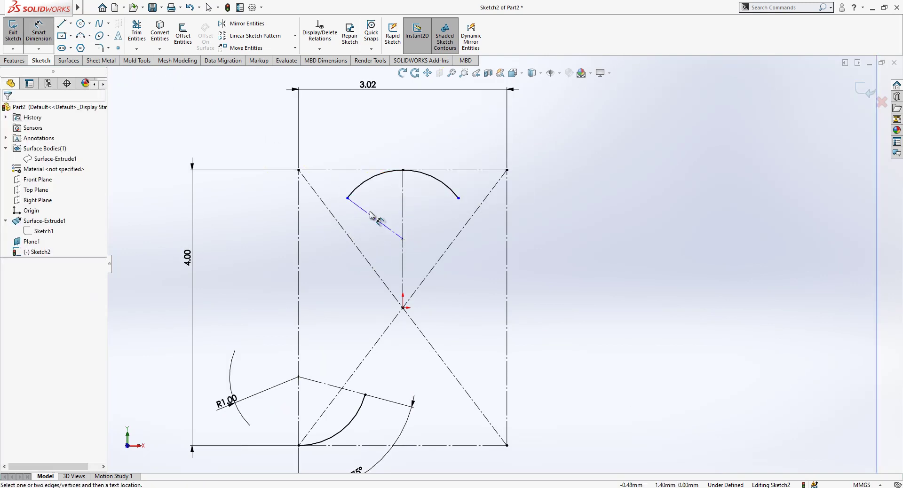
{"action": "left_click", "coordinate": [371, 215]}
{"action": "left_click", "coordinate": [402, 207]}
{"action": "left_click", "coordinate": [361, 143]}
{"action": "type", "text": "75"}
{"action": "key", "text": "Return"}
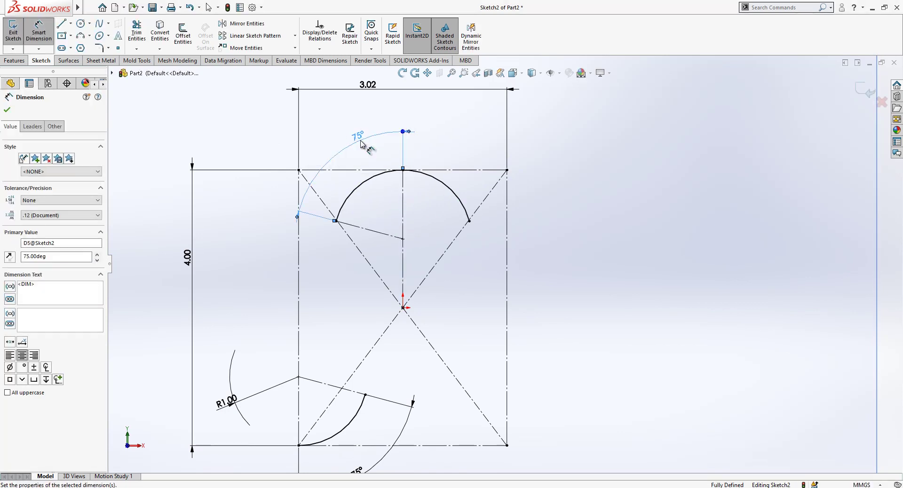
{"action": "key", "text": "Escape"}
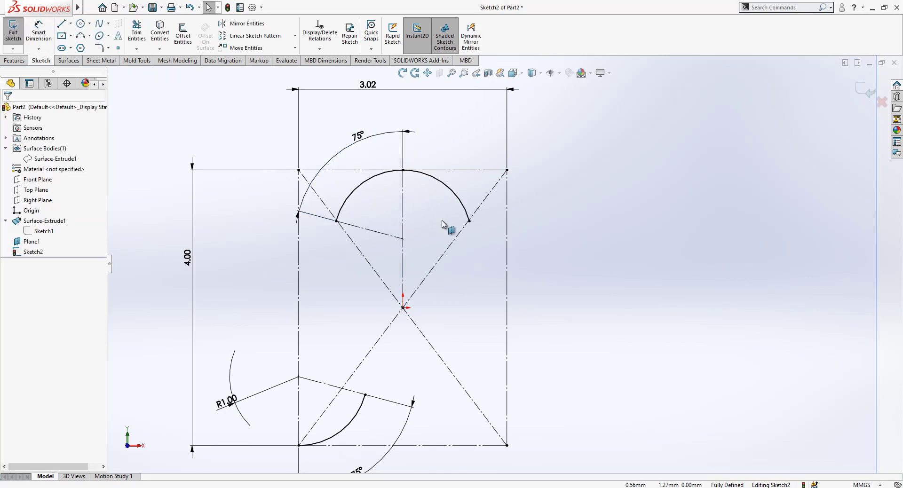
Step: Draw a two-point spline from the upper arc's left endpoint to the lower-left arc's free endpoint
{"action": "left_click", "coordinate": [98, 27]}
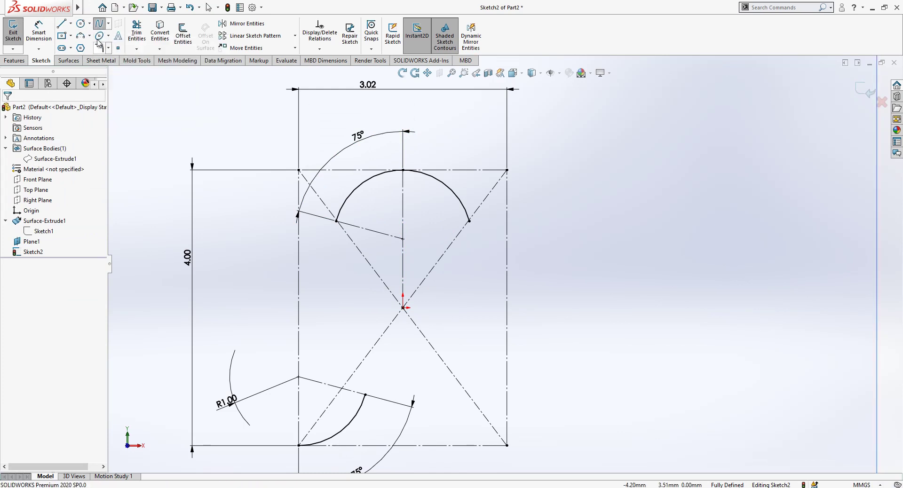
{"action": "scroll", "coordinate": [313, 223], "scroll_direction": "down", "scroll_amount": 3}
{"action": "left_click", "coordinate": [364, 218]}
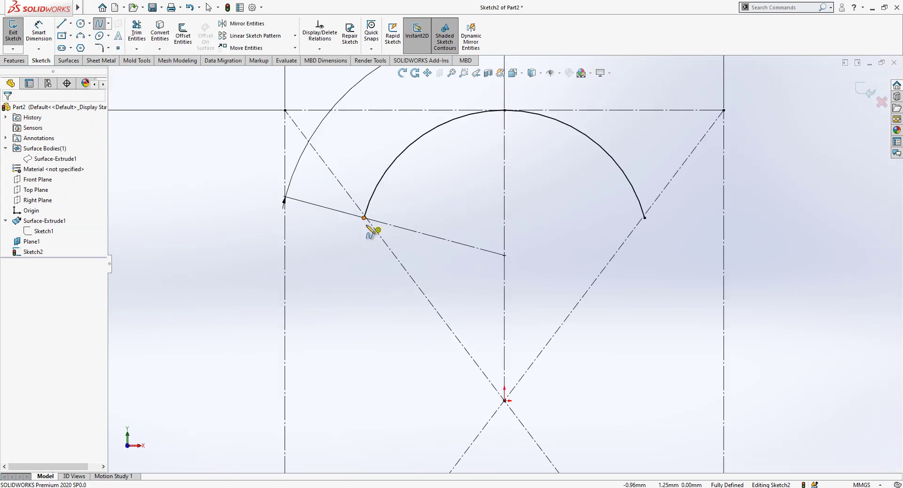
{"action": "scroll", "coordinate": [389, 252], "scroll_direction": "up", "scroll_amount": 3}
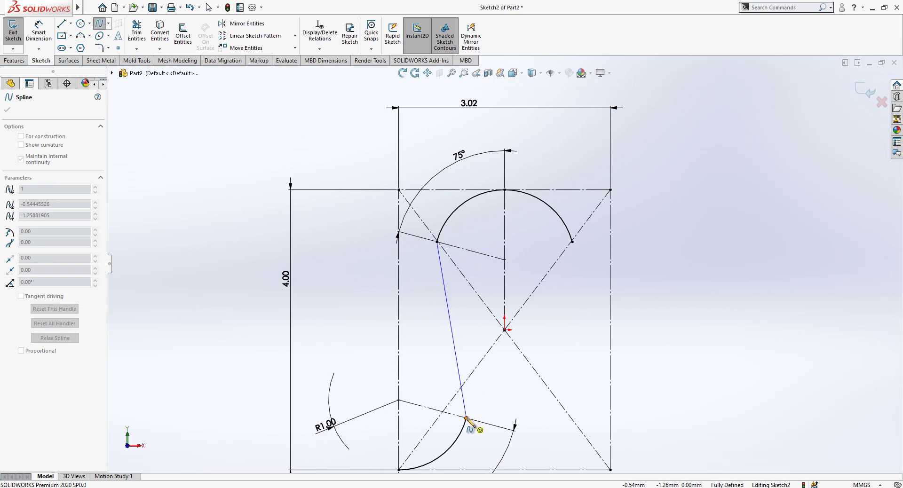
{"action": "double_click", "coordinate": [466, 418]}
Step: Add a Tangent relation between the spline and the upper arc
{"action": "left_click", "coordinate": [445, 282]}
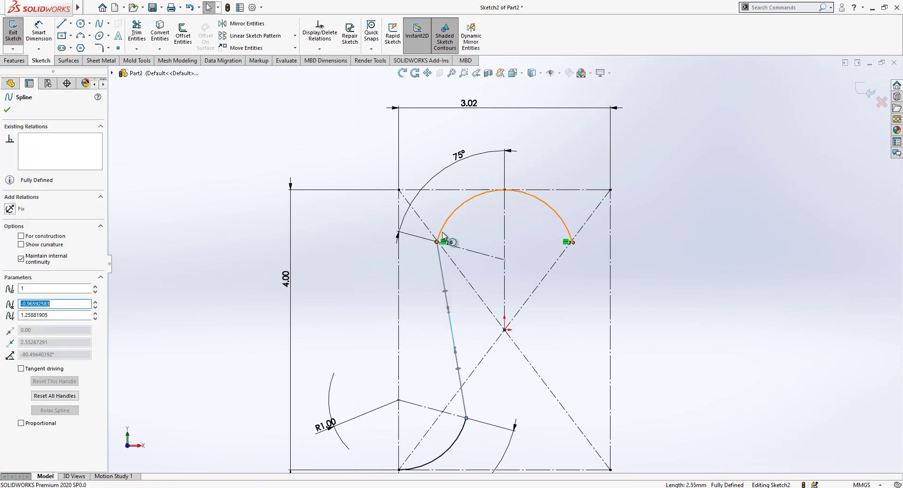
{"action": "left_click", "coordinate": [409, 288]}
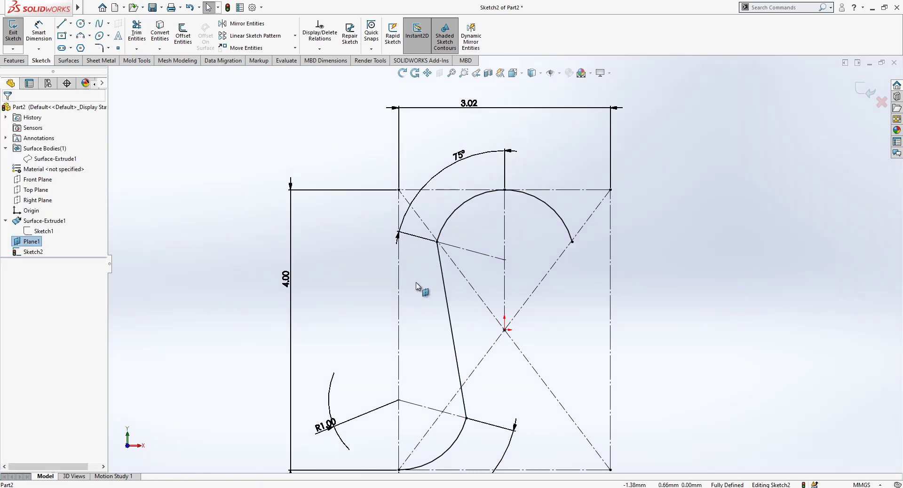
{"action": "left_click", "coordinate": [443, 280]}
{"action": "left_click", "coordinate": [443, 235], "text": "ctrl"}
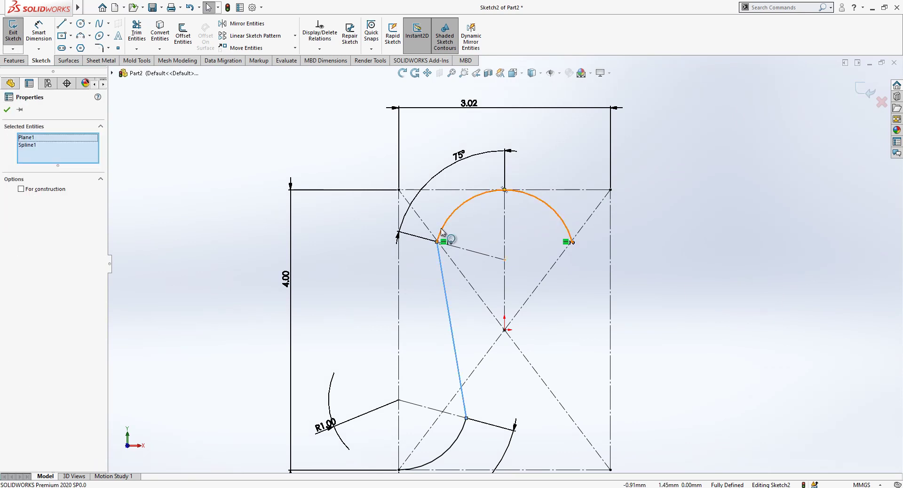
{"action": "left_click", "coordinate": [33, 263]}
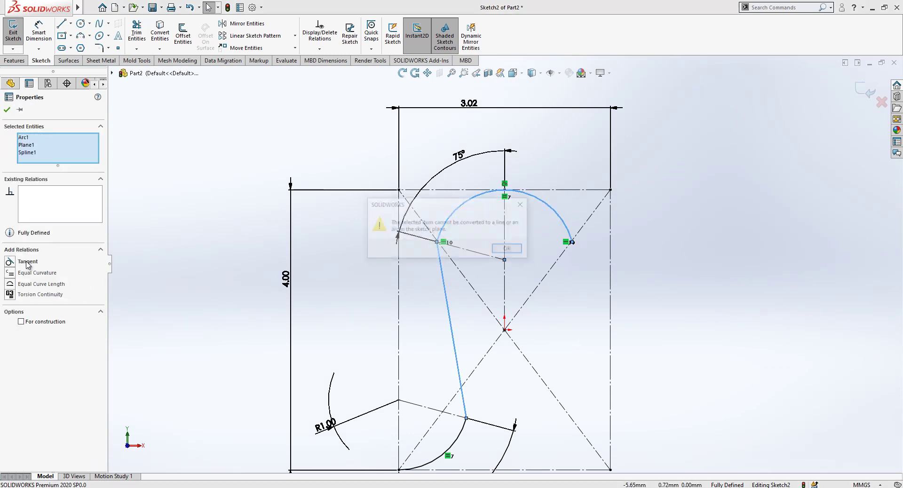
{"action": "left_click", "coordinate": [509, 250]}
{"action": "left_click", "coordinate": [486, 317]}
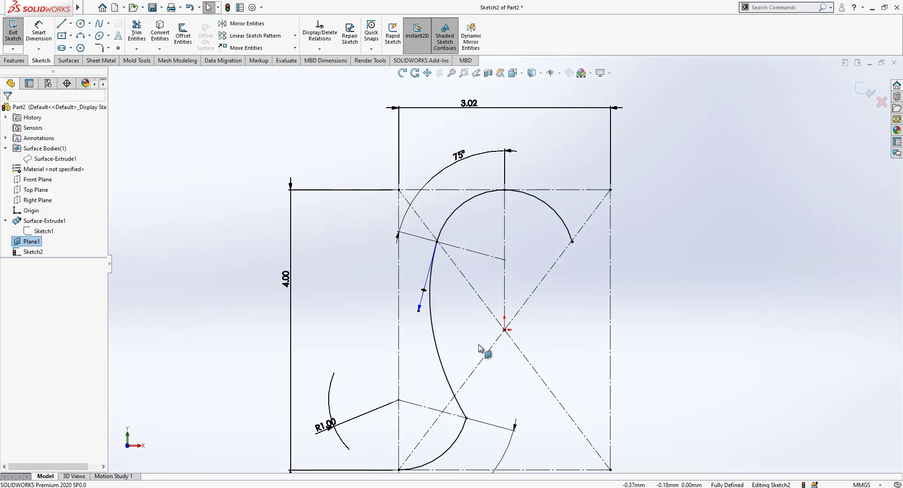
Step: Add a Tangent relation between the spline and the lower-left arc
{"action": "left_click", "coordinate": [461, 436]}
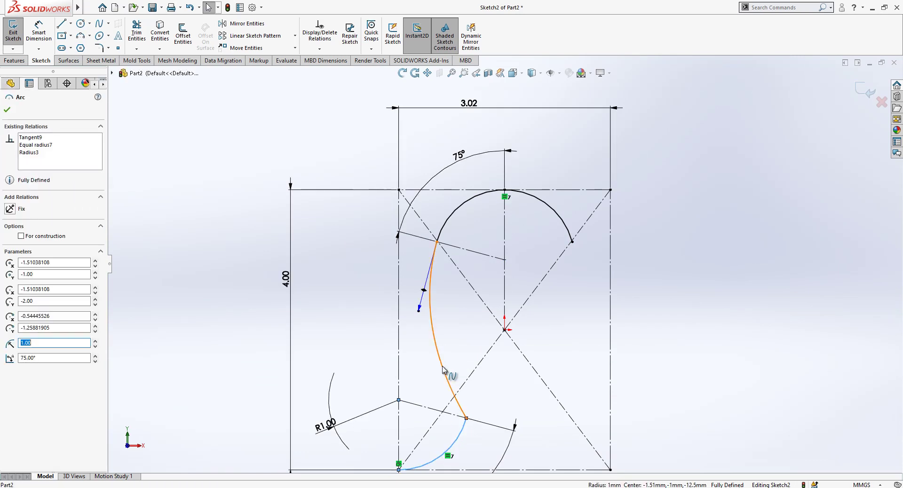
{"action": "left_click", "coordinate": [26, 262]}
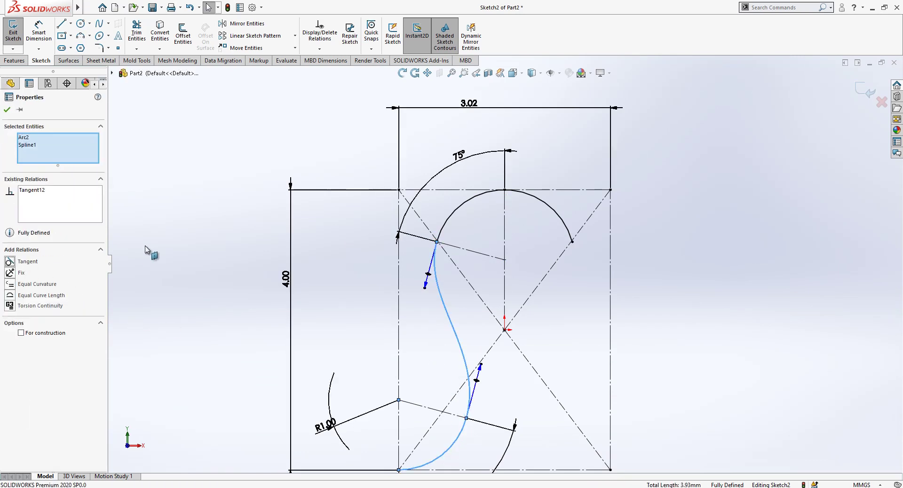
{"action": "left_click", "coordinate": [155, 247]}
{"action": "key", "text": "f"}
Step: Dimension the spline's upper tangency handle at 2.5 mm
{"action": "left_click", "coordinate": [41, 33]}
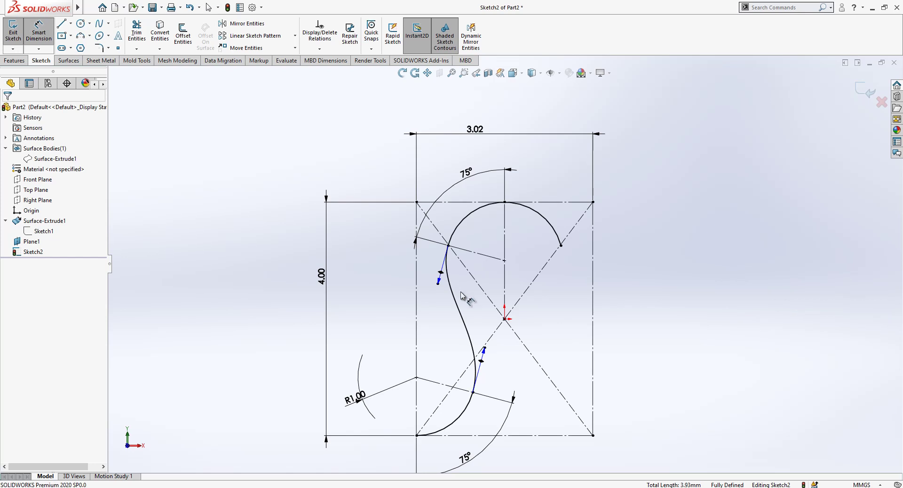
{"action": "left_click", "coordinate": [439, 285]}
{"action": "left_click", "coordinate": [427, 317]}
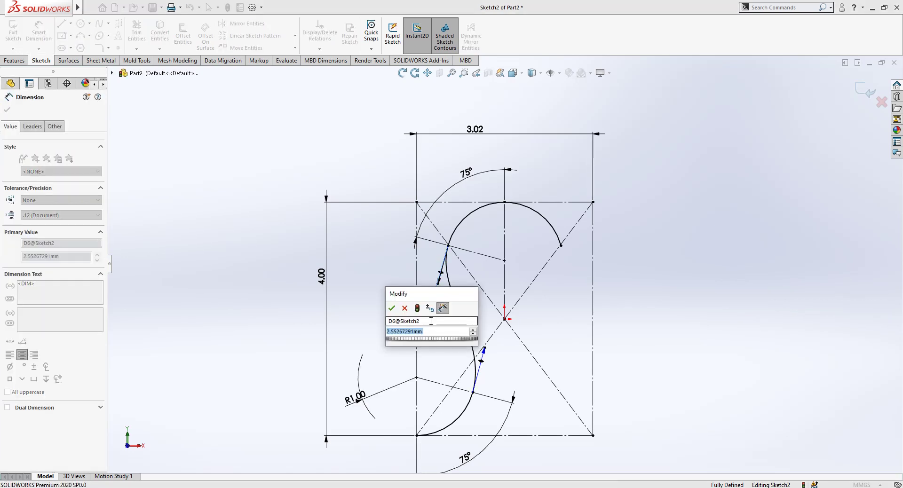
{"action": "type", "text": "2.5"}
{"action": "key", "text": "Return"}
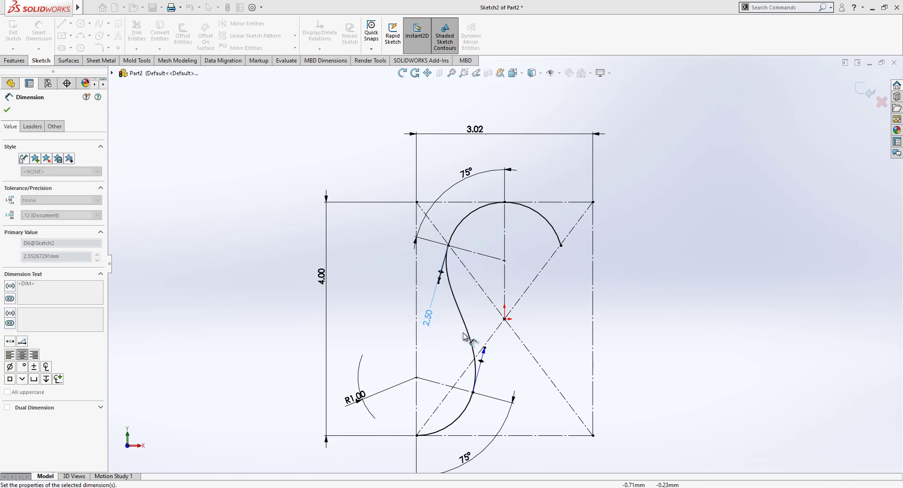
Step: Dimension the spline's lower tangency handle at 2.5 mm
{"action": "left_click", "coordinate": [481, 358]}
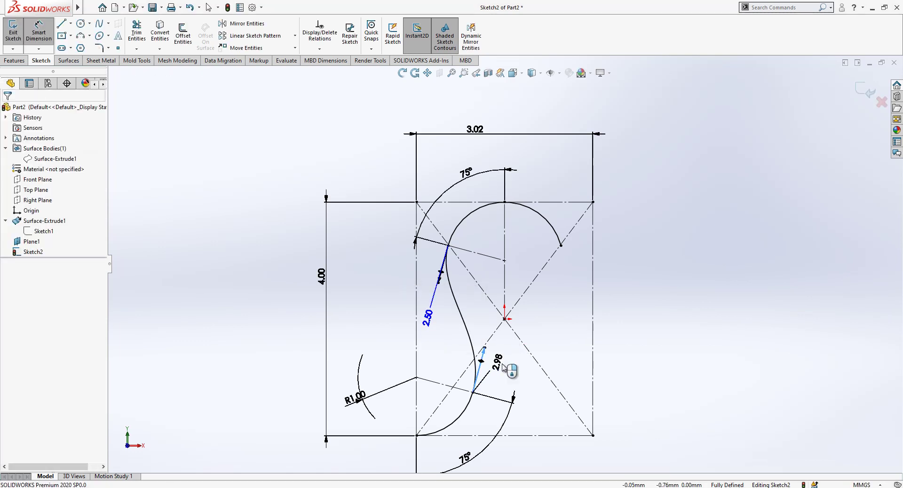
{"action": "left_click", "coordinate": [503, 367]}
{"action": "type", "text": "2.5"}
{"action": "key", "text": "Return"}
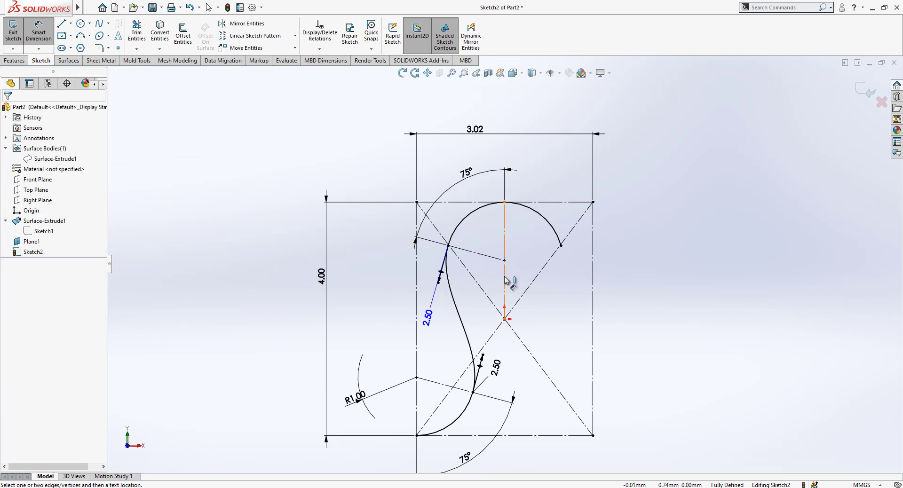
{"action": "scroll", "coordinate": [492, 284], "scroll_direction": "up", "scroll_amount": 3}
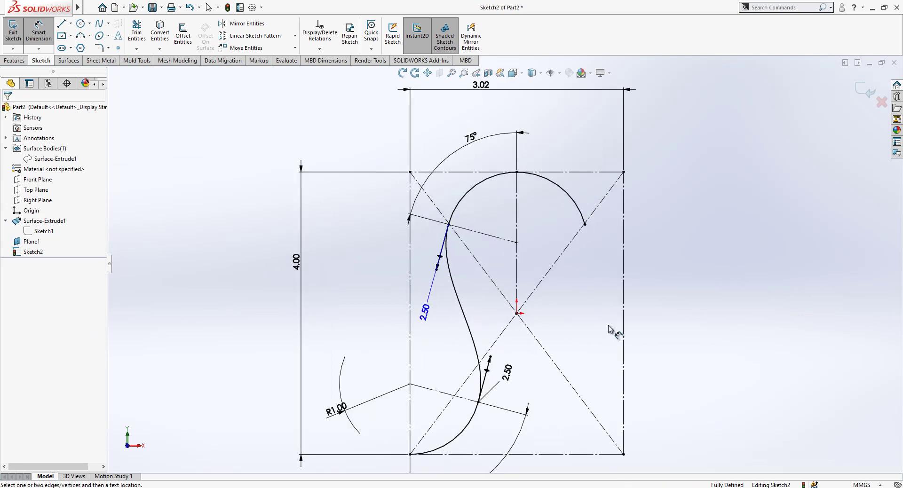
{"action": "key", "text": "Escape"}
Step: Mirror the spline about the vertical centerline through the upper arc
{"action": "left_click", "coordinate": [459, 291]}
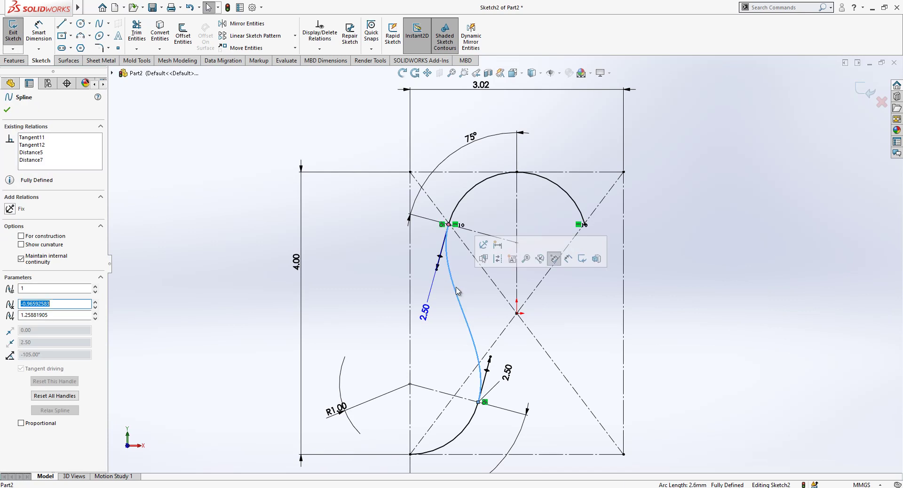
{"action": "left_click", "coordinate": [237, 26]}
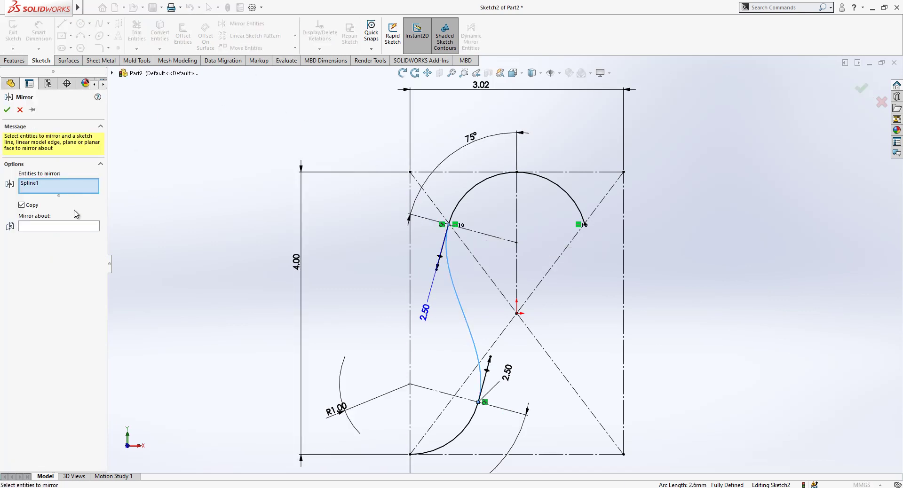
{"action": "left_click", "coordinate": [78, 226]}
{"action": "left_click", "coordinate": [516, 222]}
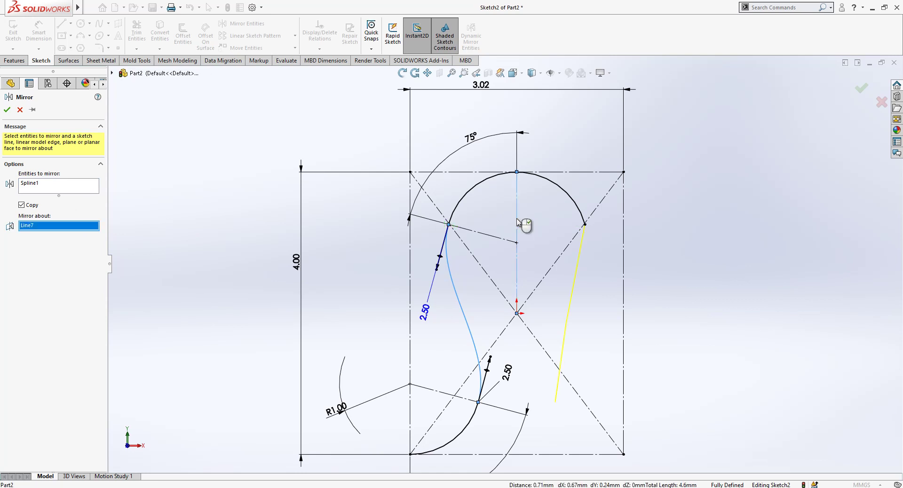
{"action": "right_click", "coordinate": [516, 222]}
{"action": "scroll", "coordinate": [569, 391], "scroll_direction": "down", "scroll_amount": 1}
{"action": "key", "text": "Return"}
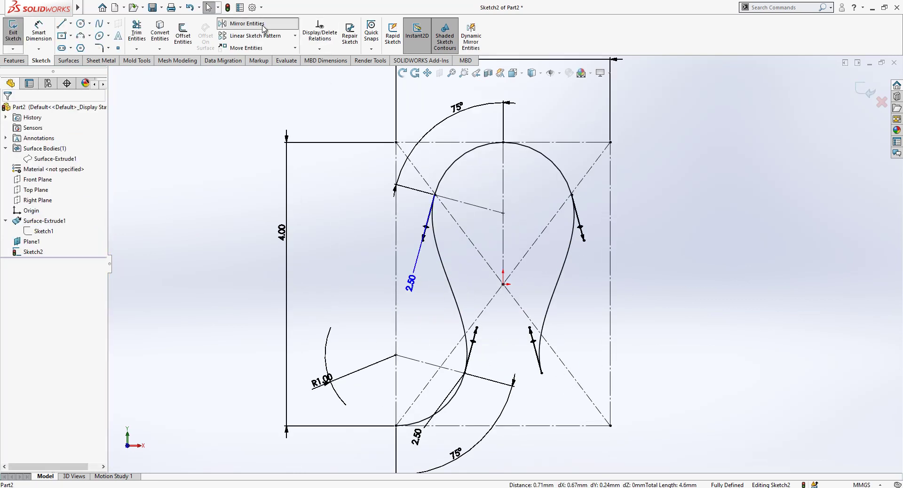
Step: Mirror the lower-left arc about the vertical centerline to complete the symmetric wave profile
{"action": "left_click", "coordinate": [451, 402]}
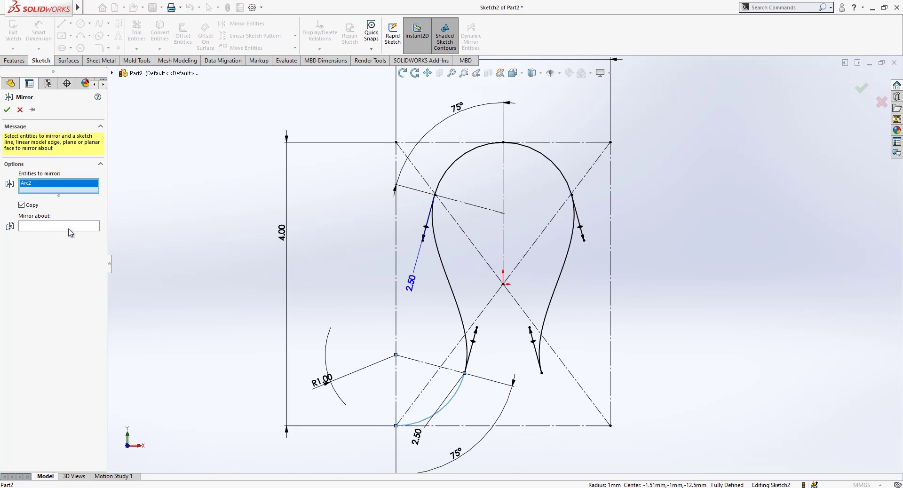
{"action": "left_click", "coordinate": [95, 227]}
{"action": "left_click", "coordinate": [484, 201]}
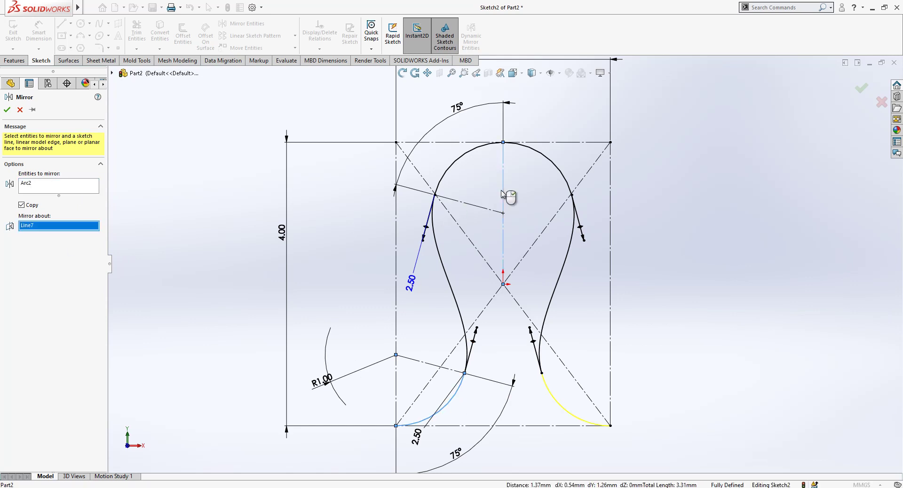
{"action": "key", "text": "Return"}
{"action": "key", "text": "f"}
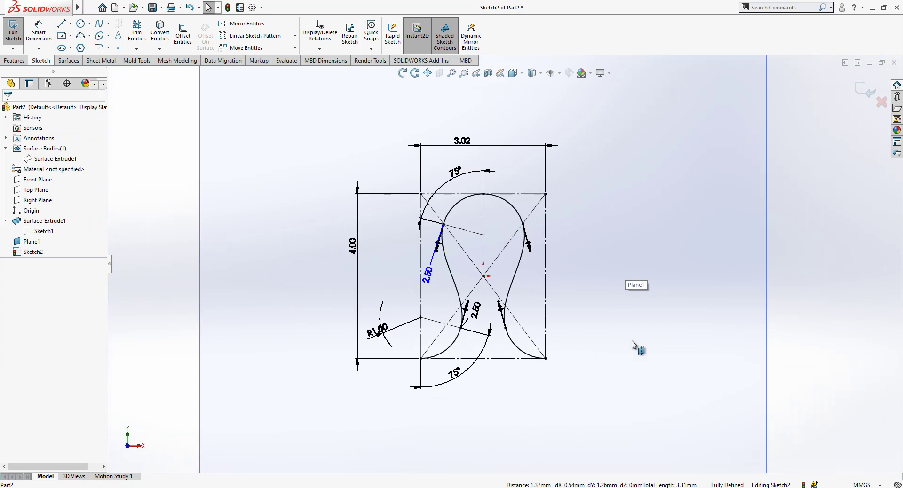
Step: Exit the wave sketch and hide Plane1
{"action": "left_click", "coordinate": [863, 89]}
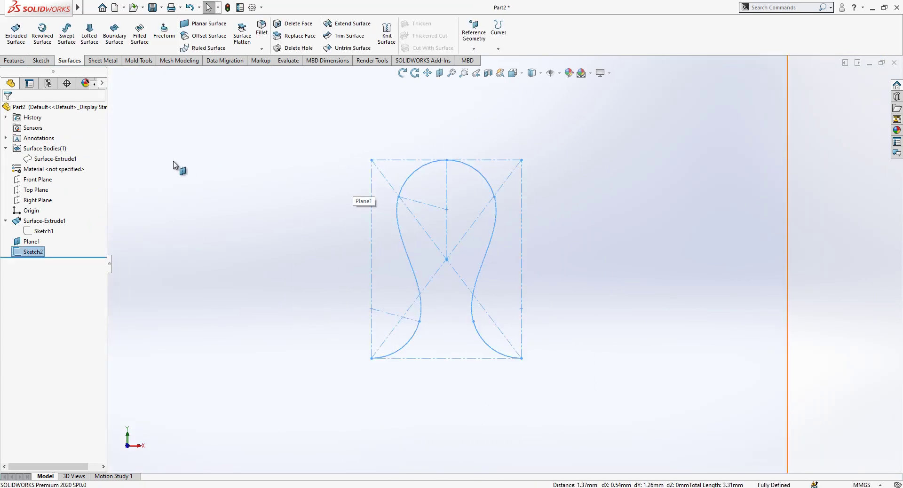
{"action": "left_click", "coordinate": [60, 221]}
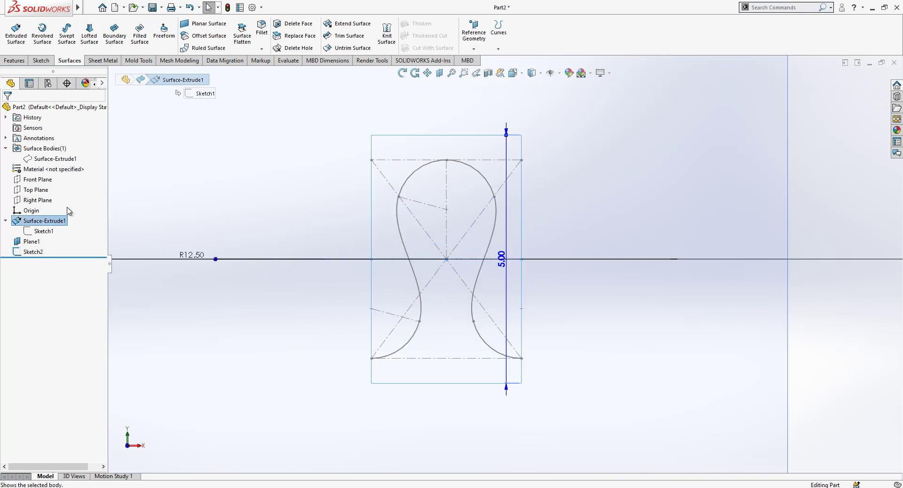
{"action": "left_click", "coordinate": [32, 242]}
{"action": "middle_click_drag", "start_coordinate": [428, 238], "coordinate": [479, 268]}
{"action": "left_click", "coordinate": [288, 145]}
{"action": "left_click", "coordinate": [335, 186]}
{"action": "mouse_move", "coordinate": [335, 186]}
{"action": "middle_mouse_down"}
{"action": "mouse_move", "coordinate": [445, 197]}
{"action": "mouse_move", "coordinate": [435, 256]}
{"action": "mouse_move", "coordinate": [284, 197]}
{"action": "middle_mouse_up"}
Step: Try to scribe the open wave sketch onto the curved surface with Wrap
{"action": "left_click", "coordinate": [34, 253]}
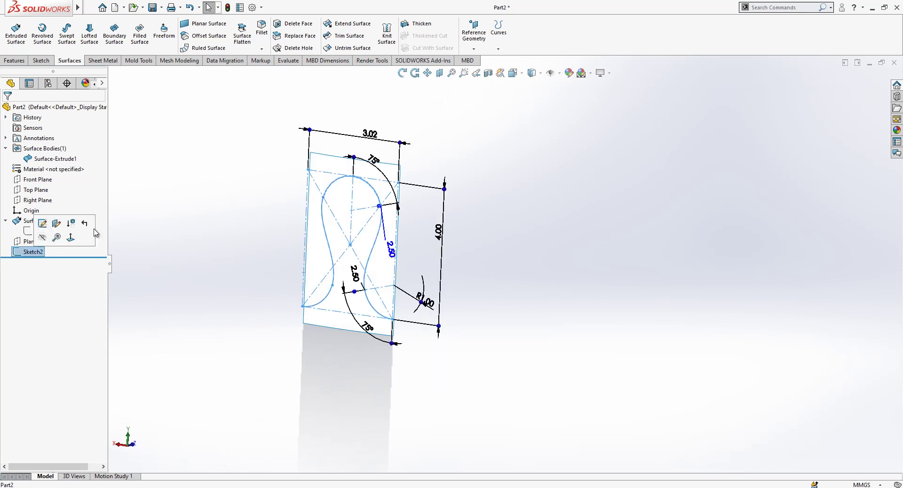
{"action": "left_click", "coordinate": [15, 60]}
{"action": "left_click", "coordinate": [337, 24]}
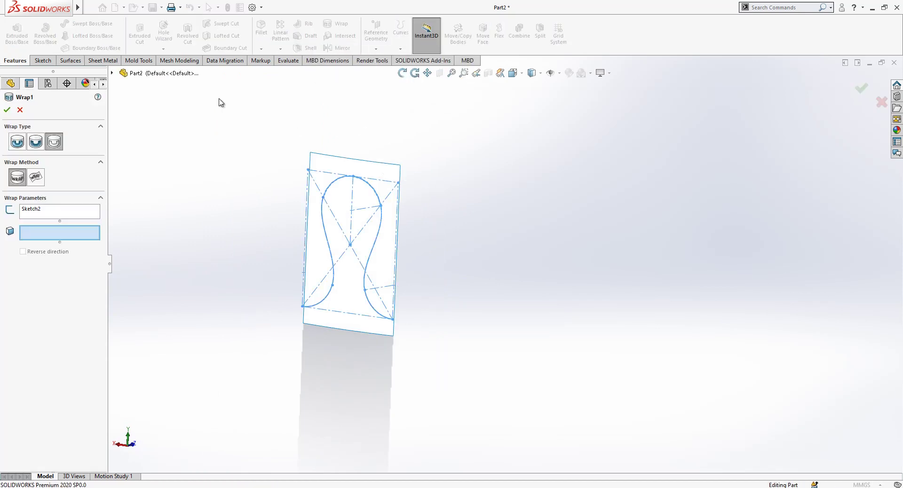
{"action": "left_click", "coordinate": [324, 164]}
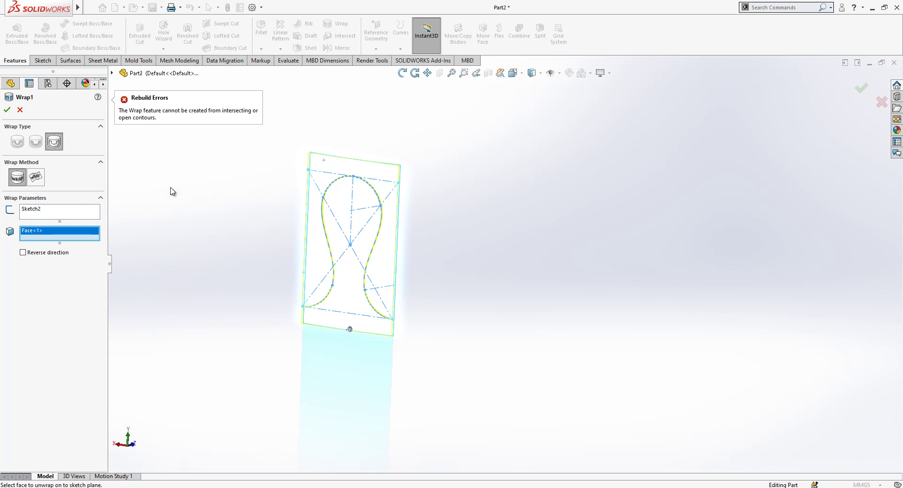
{"action": "left_click", "coordinate": [19, 110]}
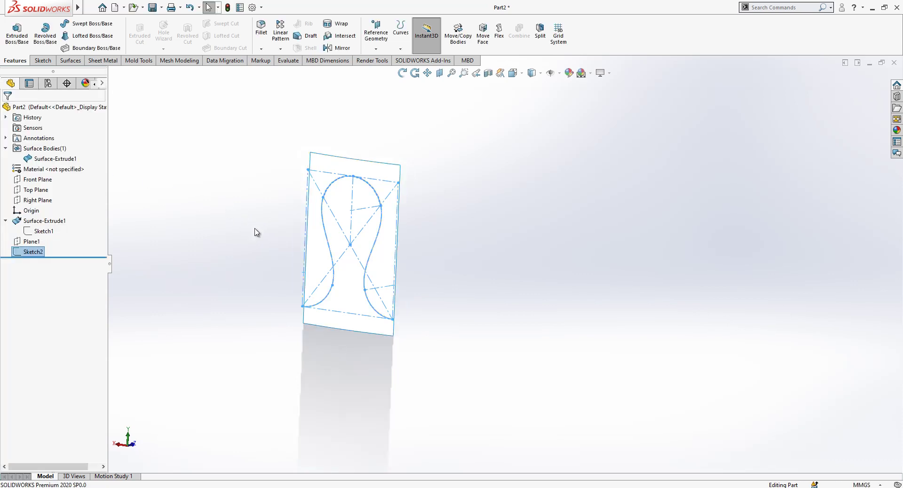
Step: Edit Sketch2 to close the wave profile with three lines below its ends, the vertical ones about 1.22 mm long, and exit the sketch
{"action": "right_click", "coordinate": [48, 252]}
{"action": "left_click", "coordinate": [55, 220]}
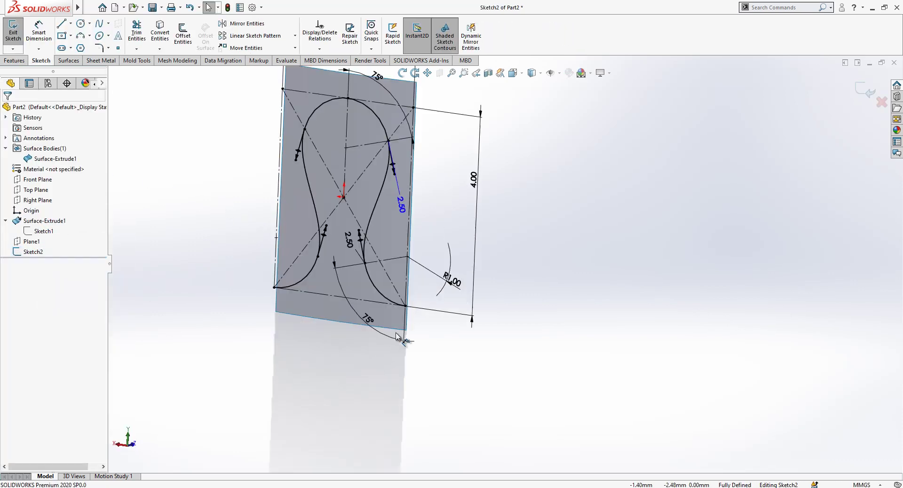
{"action": "key", "text": "l"}
{"action": "left_click", "coordinate": [274, 288]}
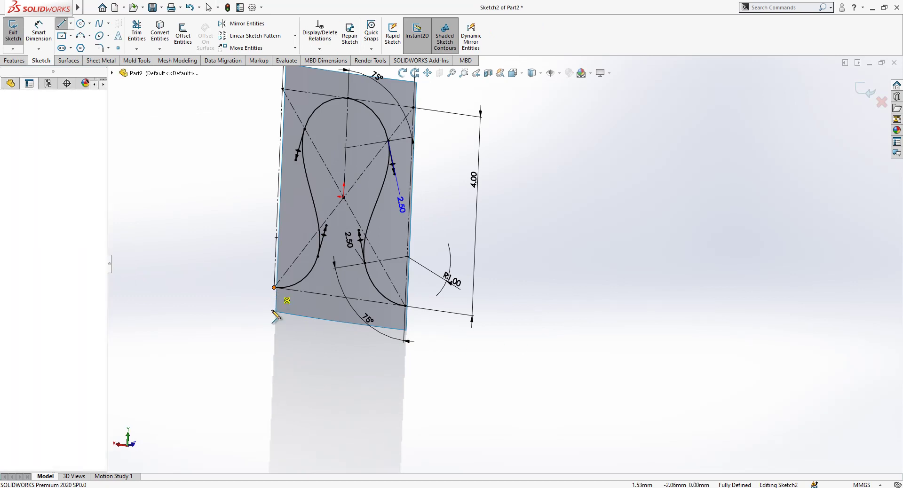
{"action": "left_click", "coordinate": [271, 348]}
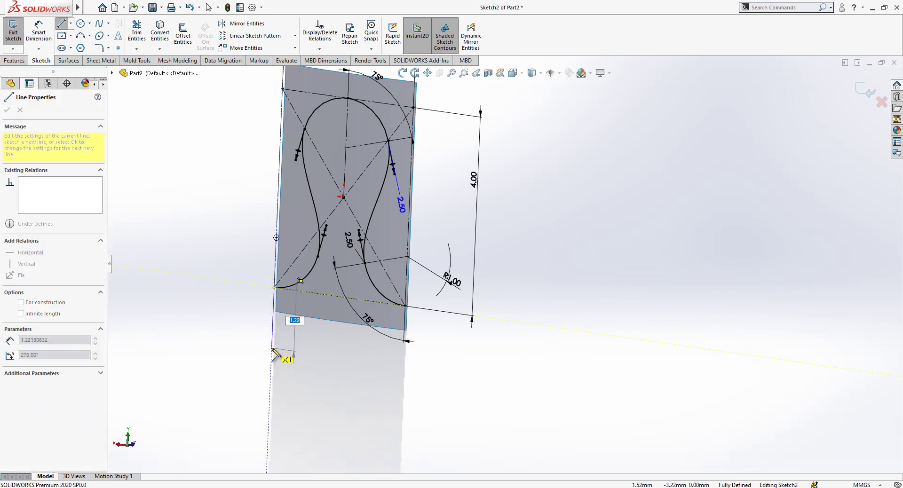
{"action": "left_click", "coordinate": [403, 366]}
{"action": "left_click", "coordinate": [406, 306]}
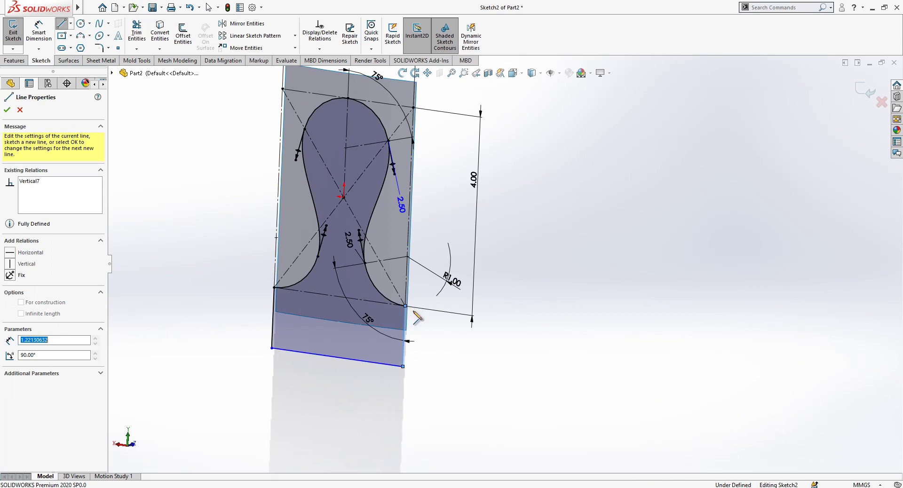
{"action": "key", "text": "Escape"}
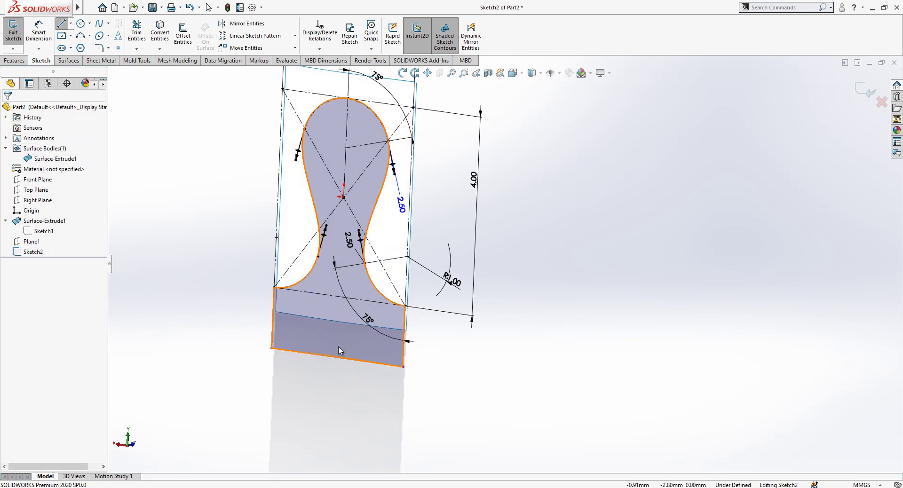
{"action": "key", "text": "Escape"}
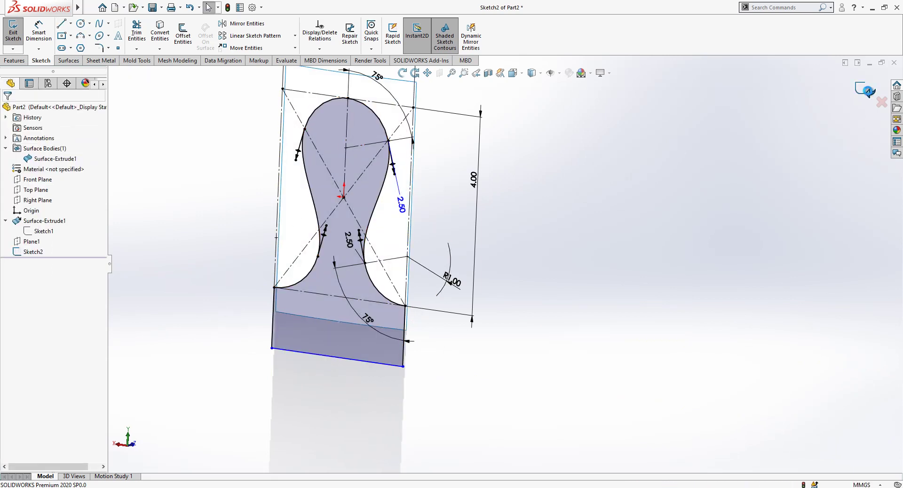
{"action": "left_click", "coordinate": [866, 90]}
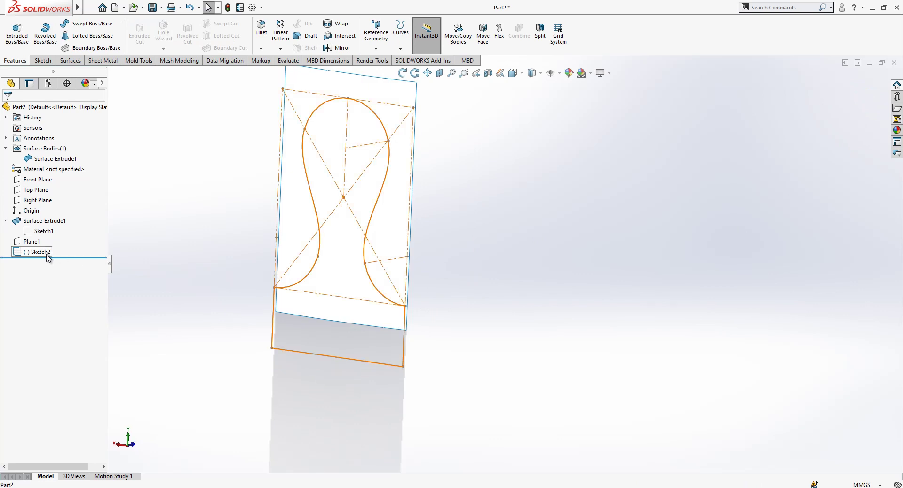
Step: Wrap the closed Sketch2 onto the curved surface as a scribe
{"action": "left_click", "coordinate": [47, 254]}
{"action": "left_click", "coordinate": [337, 24]}
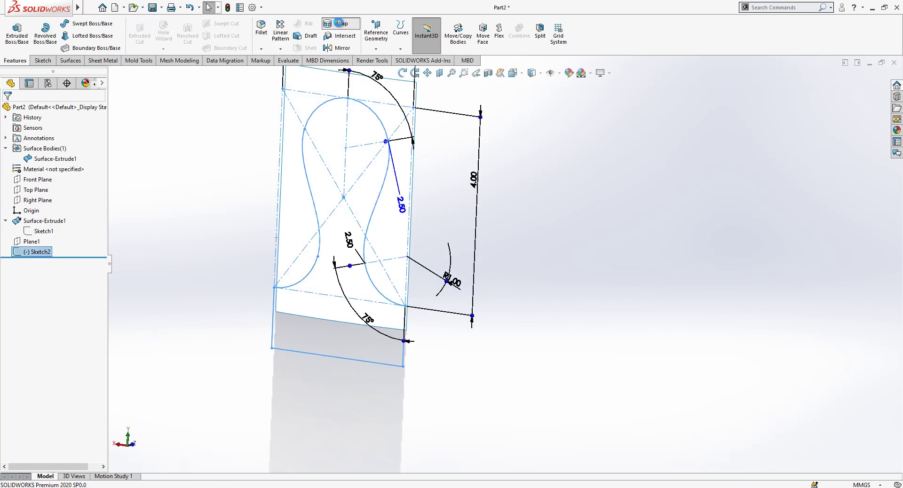
{"action": "left_click", "coordinate": [301, 205]}
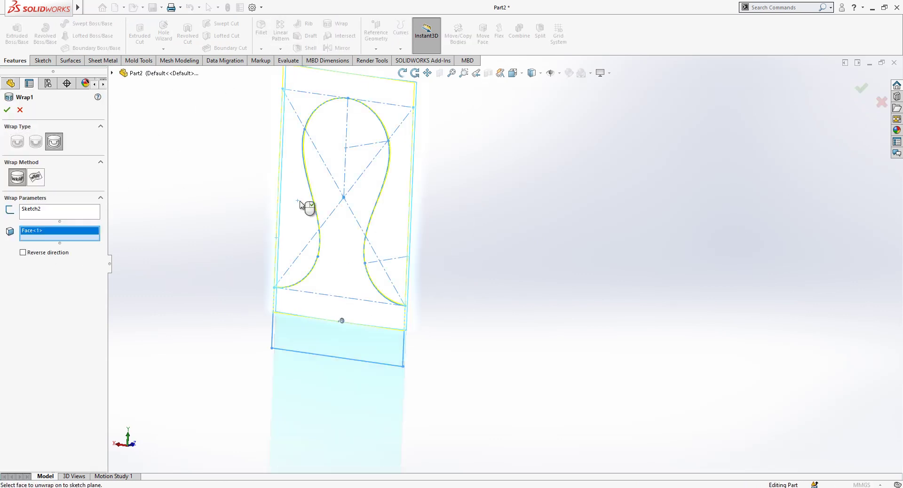
{"action": "key", "text": "Return"}
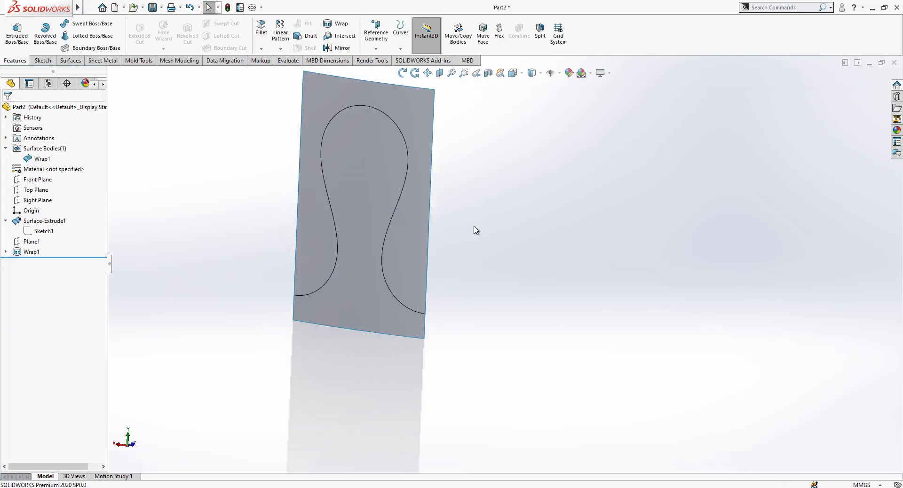
Step: Start a Ruled Surface of type Normal to Surface from all five edges of the scribed wave
{"action": "middle_click_drag", "start_coordinate": [442, 279], "coordinate": [440, 299]}
{"action": "scroll", "coordinate": [466, 236], "scroll_direction": "down", "scroll_amount": 3}
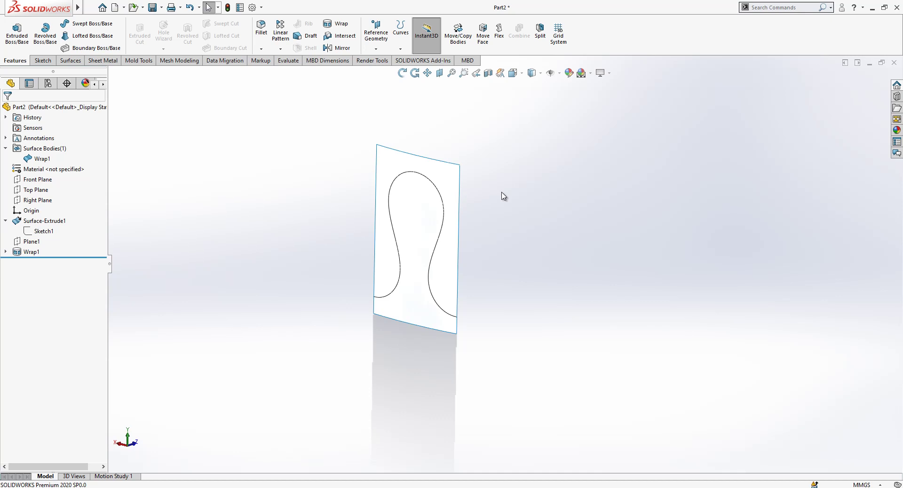
{"action": "scroll", "coordinate": [515, 169], "scroll_direction": "up", "scroll_amount": 2}
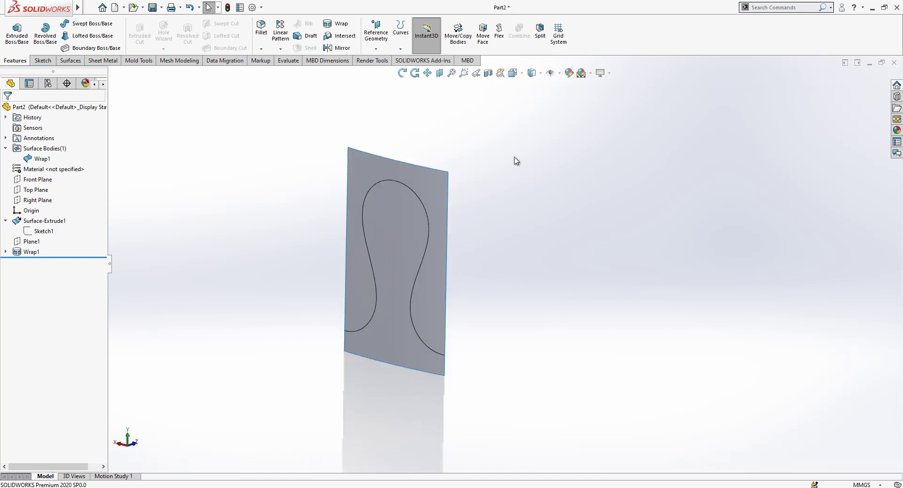
{"action": "left_click", "coordinate": [76, 63]}
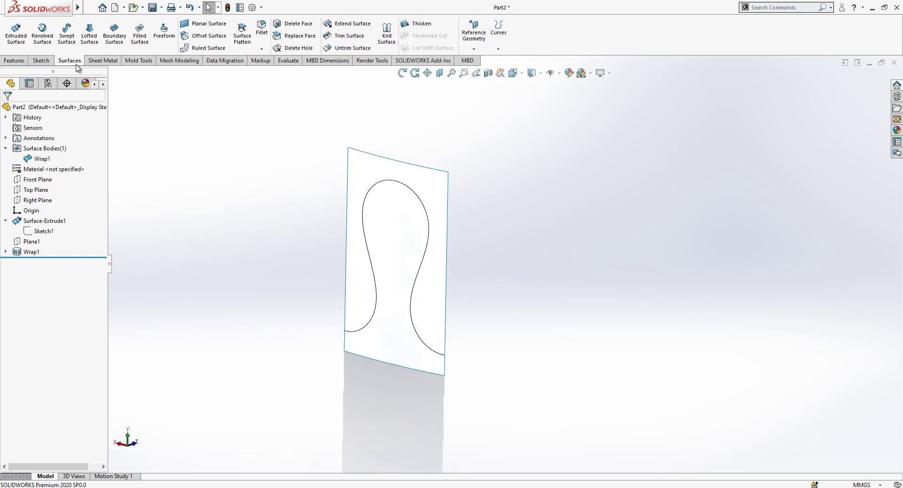
{"action": "left_click", "coordinate": [210, 48]}
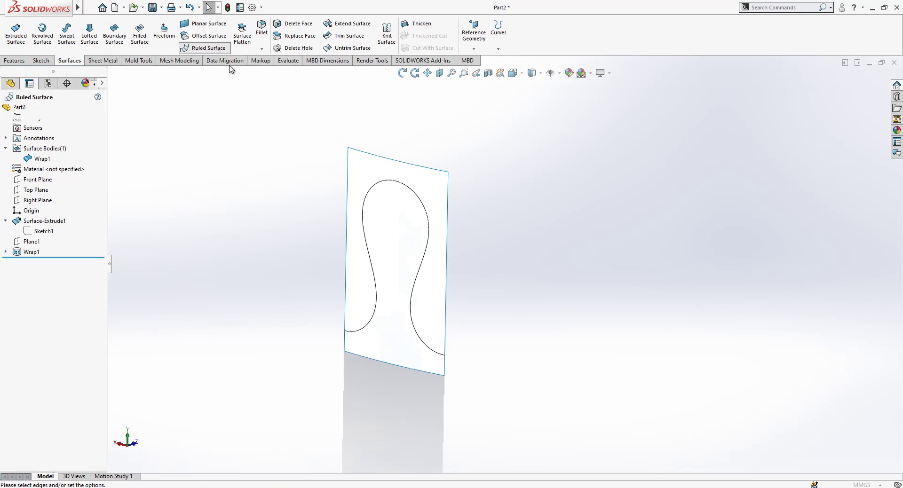
{"action": "left_click", "coordinate": [391, 184]}
{"action": "left_click", "coordinate": [372, 234]}
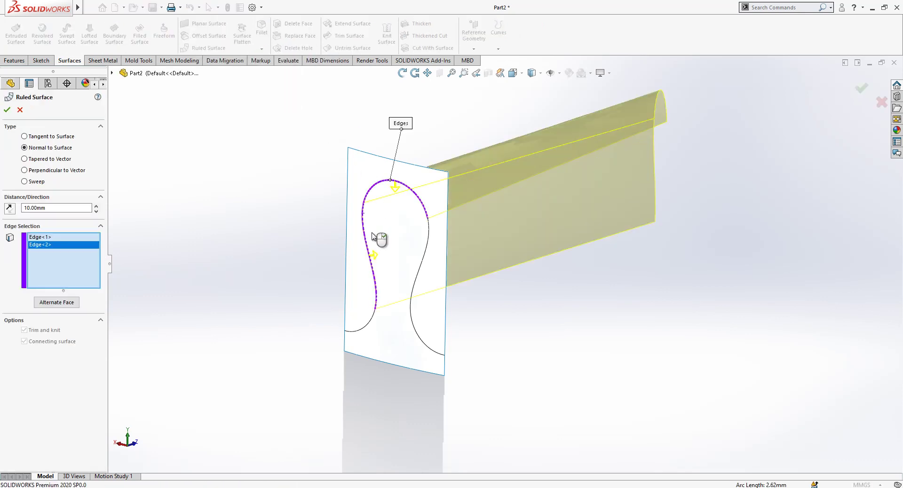
{"action": "left_click", "coordinate": [371, 328]}
{"action": "left_click", "coordinate": [424, 340]}
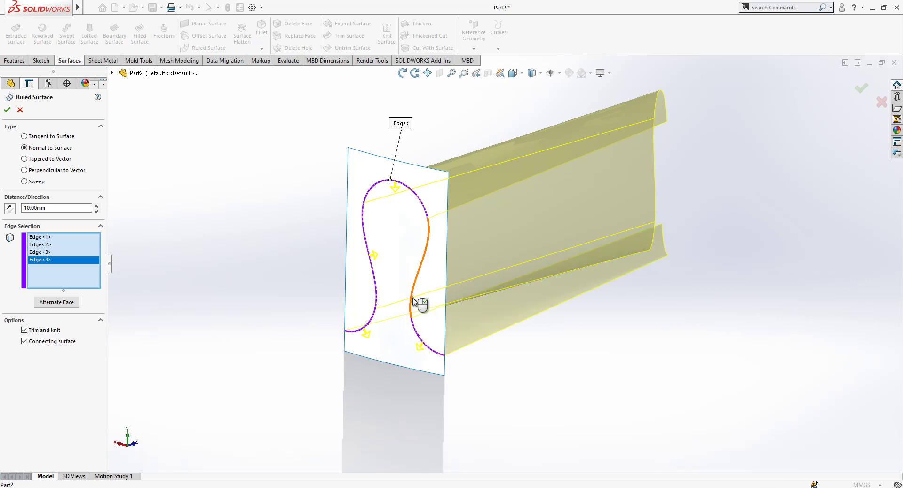
{"action": "left_click", "coordinate": [414, 301]}
Step: Reverse the ruled surface's direction, set its distance to 2.5 mm and create it
{"action": "middle_click_drag", "start_coordinate": [419, 290], "coordinate": [407, 264]}
{"action": "left_click", "coordinate": [9, 207]}
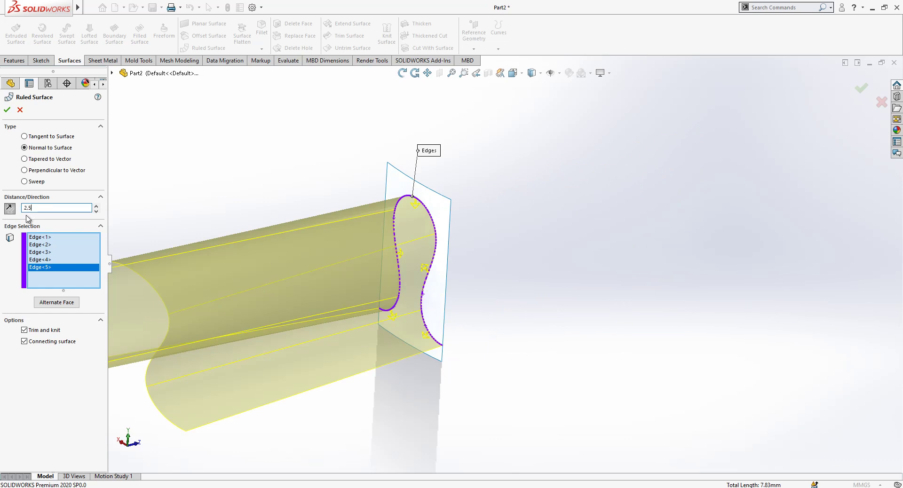
{"action": "key", "text": "Return"}
{"action": "mouse_move", "coordinate": [258, 177]}
{"action": "middle_mouse_down"}
{"action": "mouse_move", "coordinate": [471, 289]}
{"action": "mouse_move", "coordinate": [430, 319]}
{"action": "mouse_move", "coordinate": [524, 204]}
{"action": "mouse_move", "coordinate": [445, 260]}
{"action": "middle_mouse_up"}
{"action": "key", "text": "Return"}
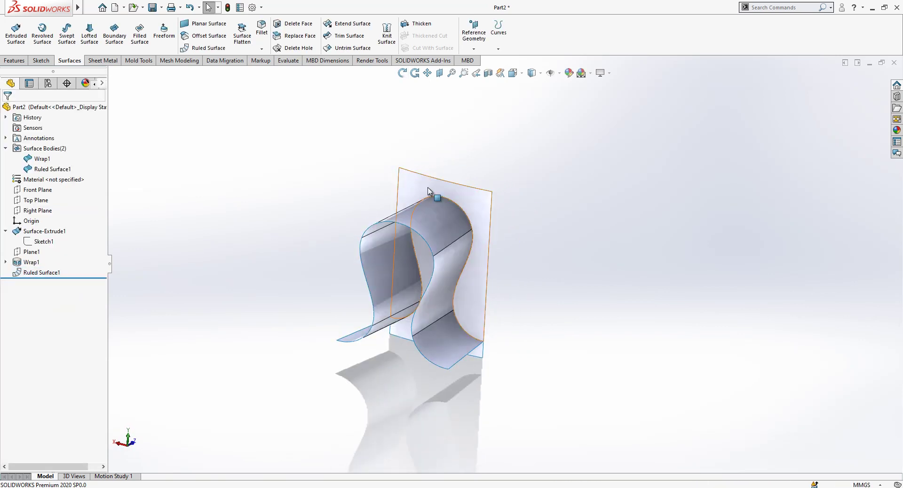
Step: Hide the wrapped cylindrical surface body so only the wavy ruled surface is shown
{"action": "left_click", "coordinate": [433, 190]}
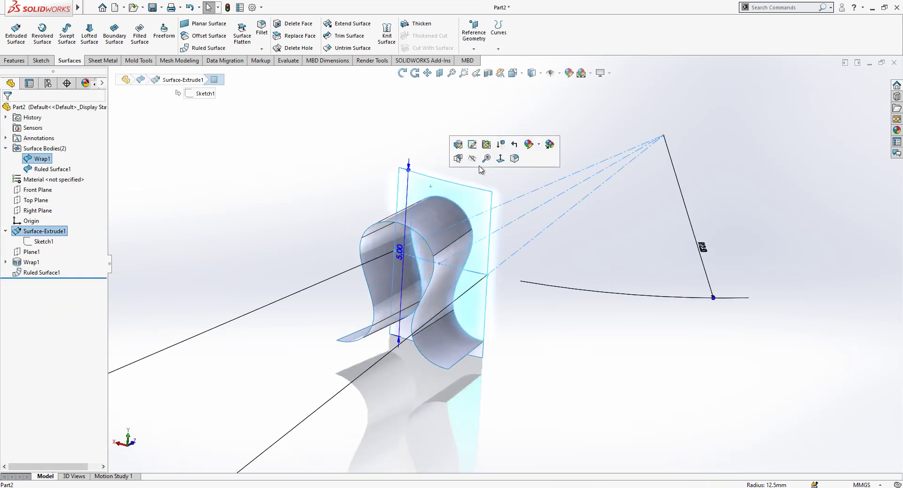
{"action": "left_click", "coordinate": [485, 143]}
{"action": "middle_click_drag", "start_coordinate": [391, 149], "coordinate": [475, 198]}
Step: Thicken the ruled wave surface on both sides with a thickness of 0.3 mm
{"action": "left_click", "coordinate": [419, 24]}
{"action": "left_click", "coordinate": [428, 265]}
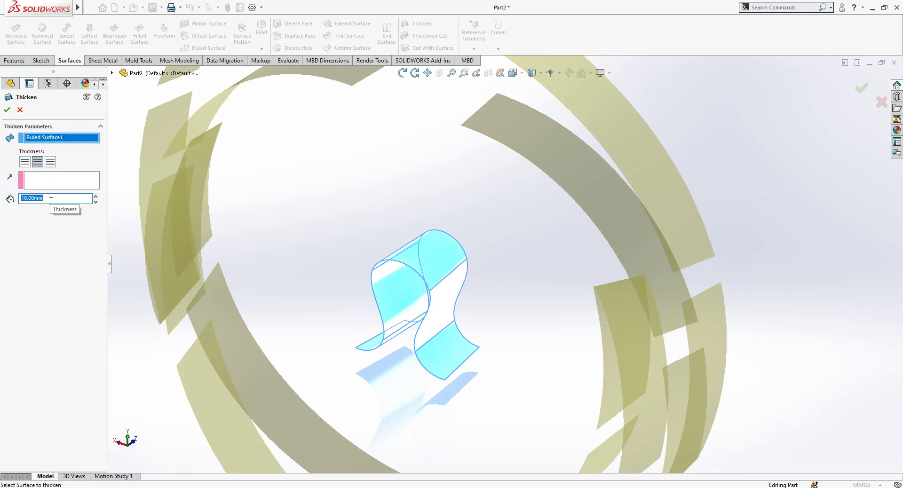
{"action": "key", "text": "Return"}
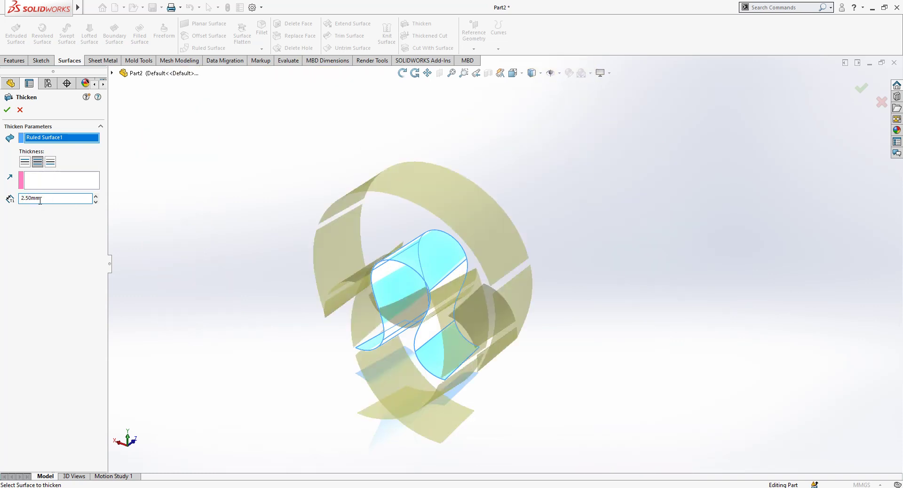
{"action": "key", "text": "Return"}
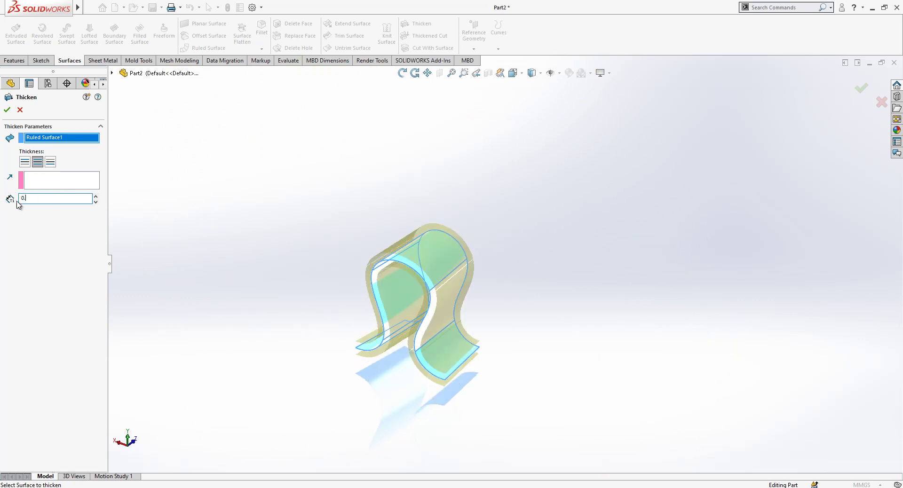
{"action": "key", "text": "Return"}
{"action": "scroll", "coordinate": [506, 329], "scroll_direction": "down", "scroll_amount": 2}
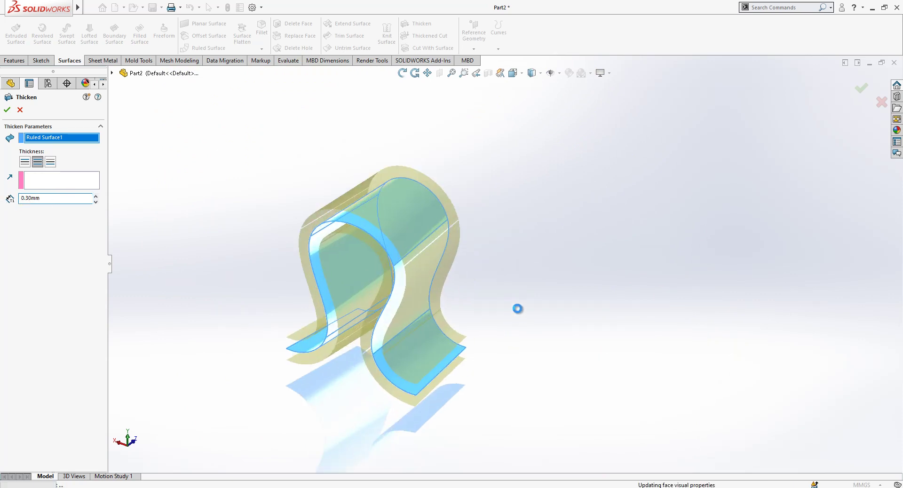
Step: Start a constant-radius Fillet on the thickened wave and set its radius to 0.1 mm
{"action": "middle_click_drag", "start_coordinate": [522, 306], "coordinate": [508, 239]}
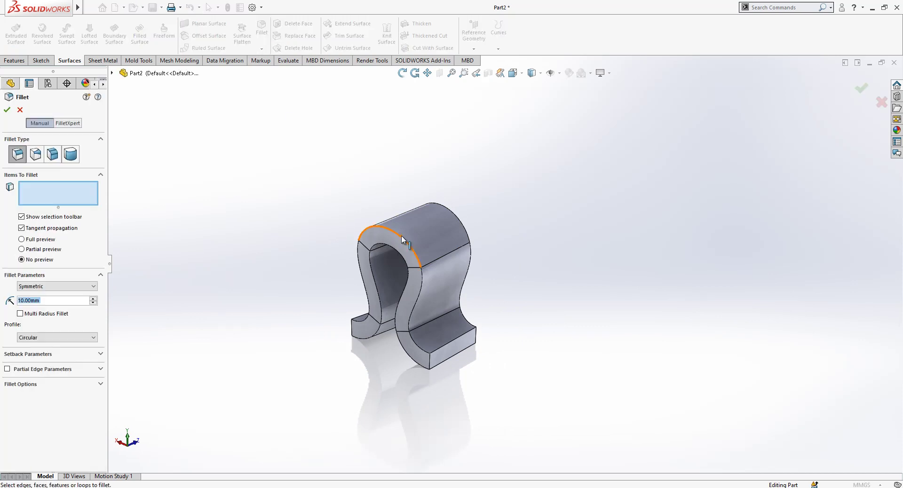
{"action": "type", "text": "0.25"}
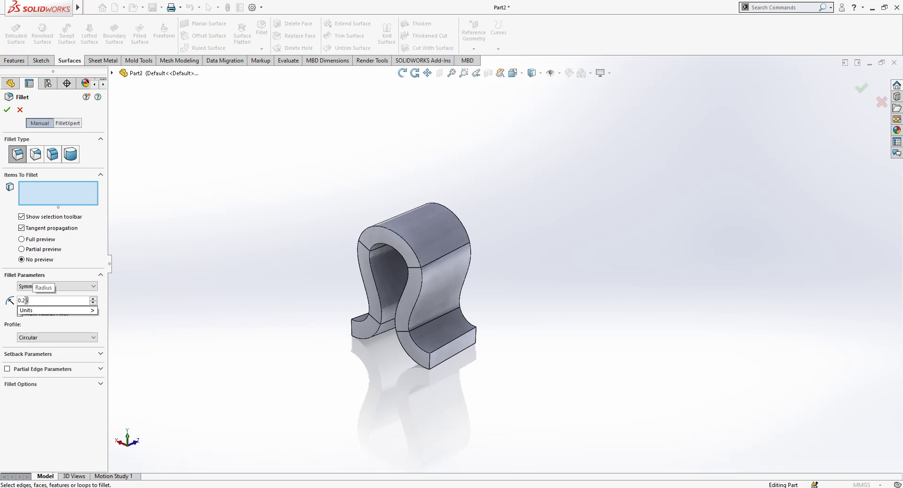
{"action": "type", "text": ".1"}
{"action": "key", "text": "Return"}
Step: Try to fillet all five outer edges of the wave's front face together in one feature
{"action": "left_click", "coordinate": [396, 236]}
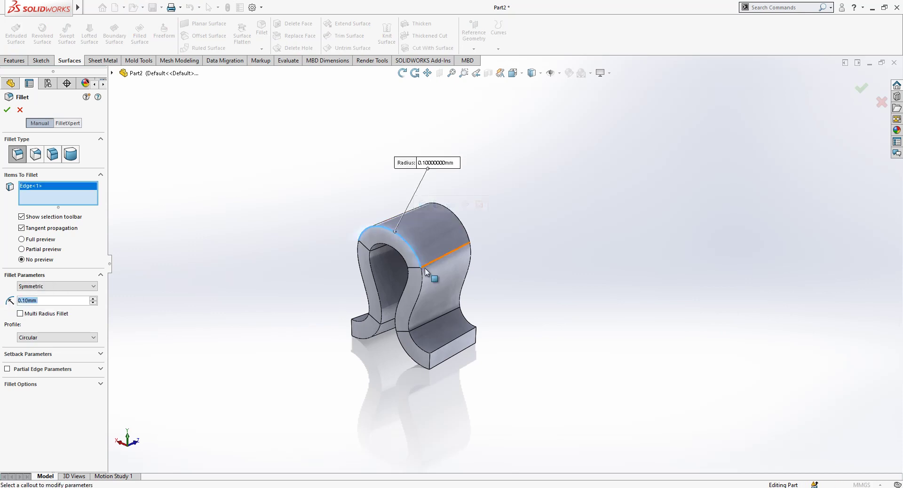
{"action": "left_click", "coordinate": [426, 345]}
{"action": "left_click", "coordinate": [407, 314]}
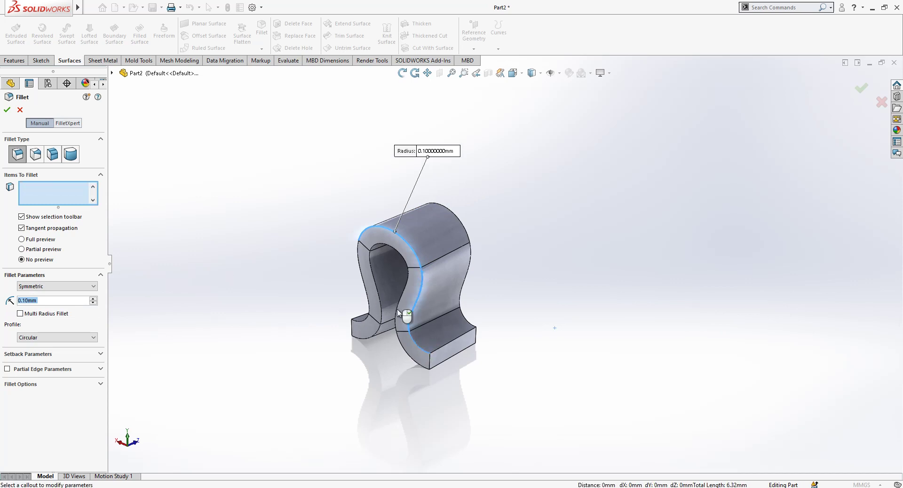
{"action": "left_click", "coordinate": [360, 278]}
{"action": "left_click", "coordinate": [365, 322]}
{"action": "left_click", "coordinate": [365, 322]}
{"action": "left_click", "coordinate": [365, 320]}
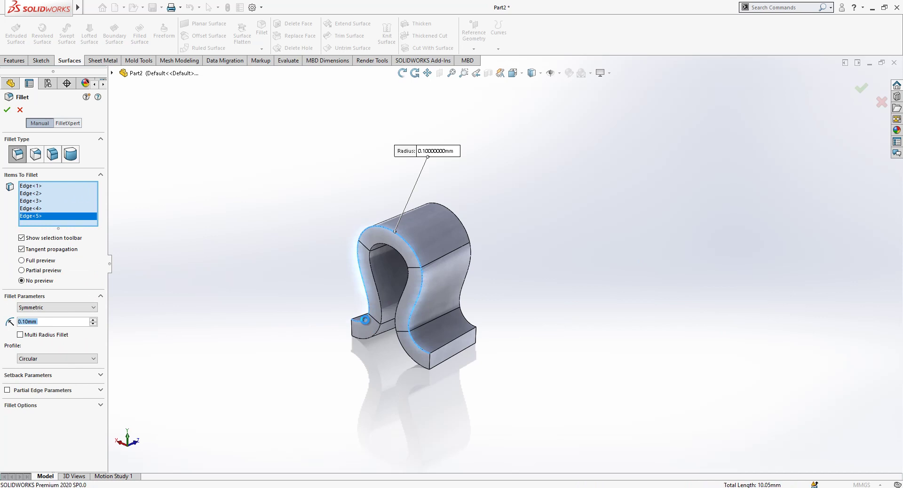
{"action": "left_click", "coordinate": [301, 81]}
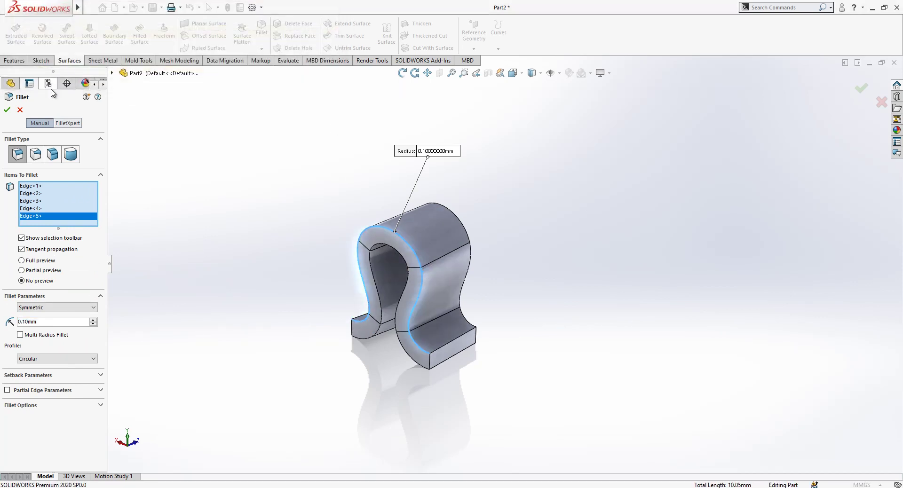
{"action": "left_click", "coordinate": [21, 110]}
Step: Fillet the front face's outer arc edge, right leg edge and right foot edge at 0.1 mm, each as a separate feature
{"action": "left_click", "coordinate": [387, 229]}
{"action": "key", "text": "Return"}
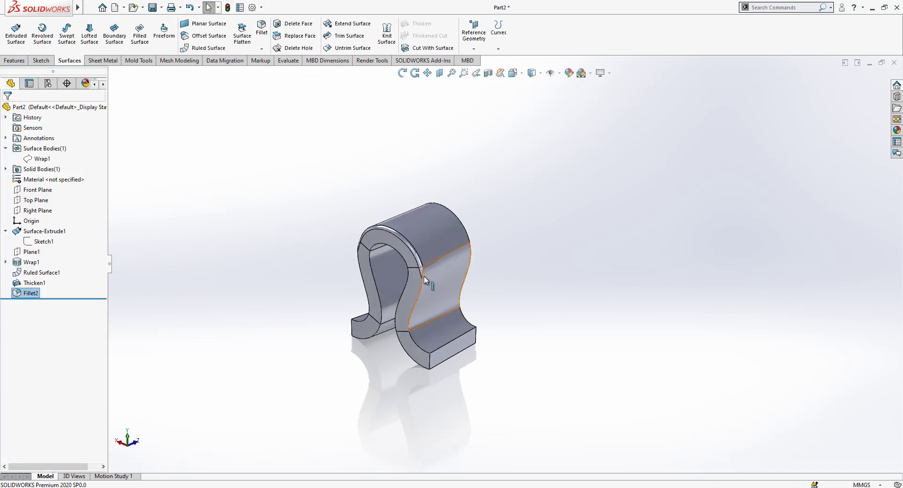
{"action": "key", "text": "Return"}
{"action": "left_click", "coordinate": [422, 289]}
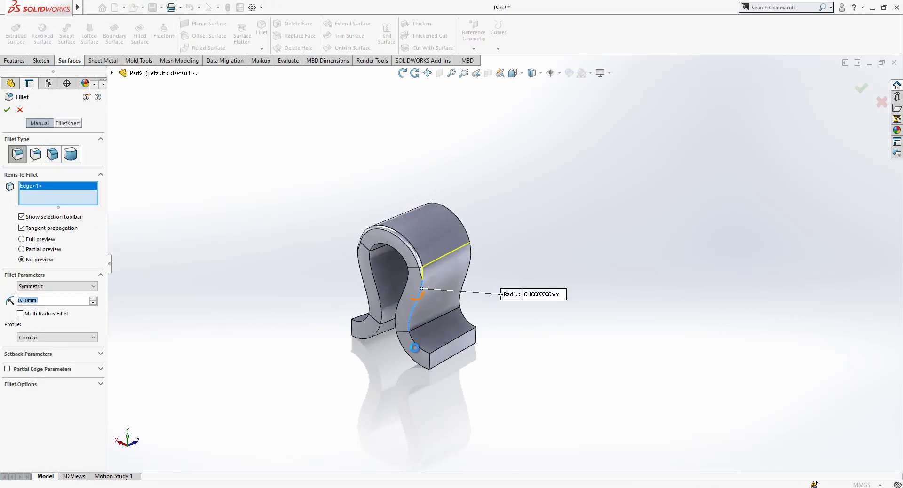
{"action": "key", "text": "Return"}
{"action": "key", "text": "Return"}
{"action": "left_click", "coordinate": [418, 347]}
{"action": "left_click", "coordinate": [426, 328]}
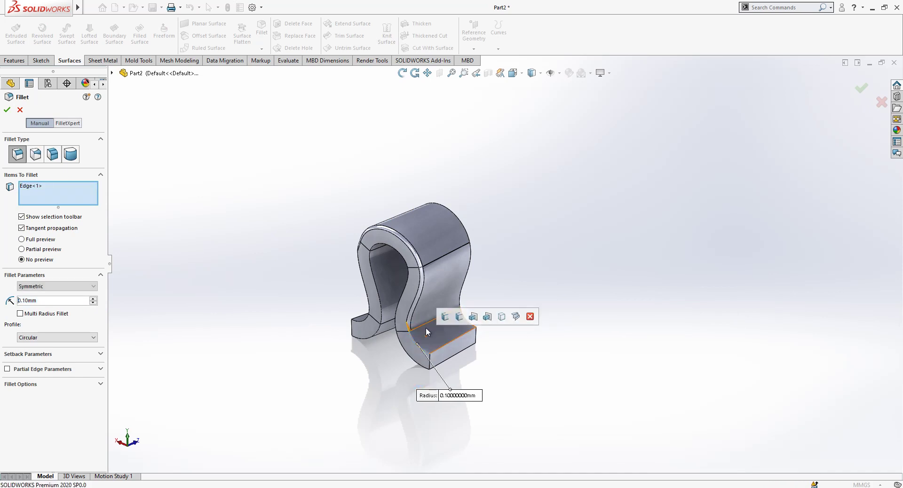
Step: Fillet the outer front edges of the left leg and left foot at 0.1 mm as two separate features
{"action": "scroll", "coordinate": [422, 268], "scroll_direction": "down", "scroll_amount": 10}
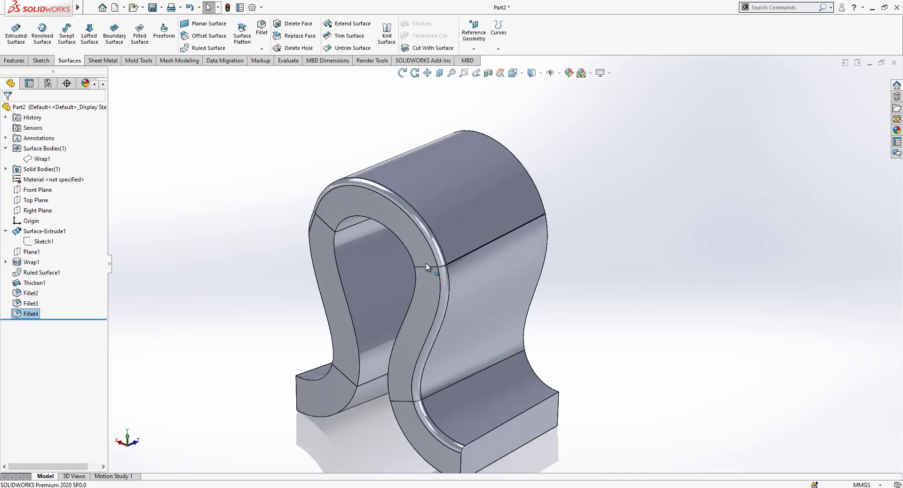
{"action": "scroll", "coordinate": [494, 256], "scroll_direction": "up", "scroll_amount": 10}
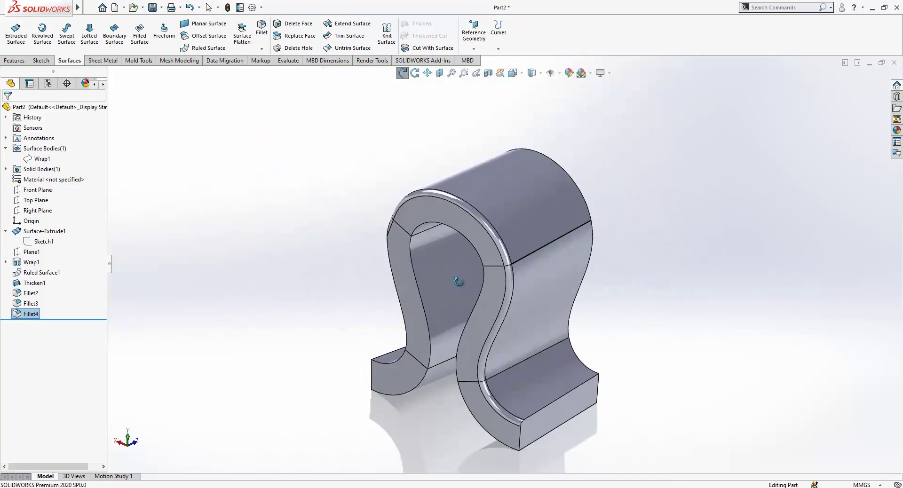
{"action": "key", "text": "Return"}
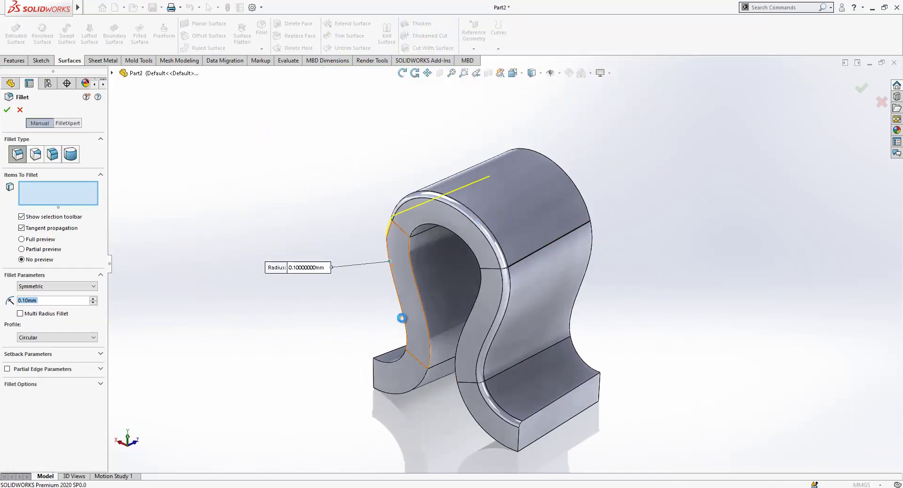
{"action": "key", "text": "Escape"}
{"action": "left_click", "coordinate": [402, 358]}
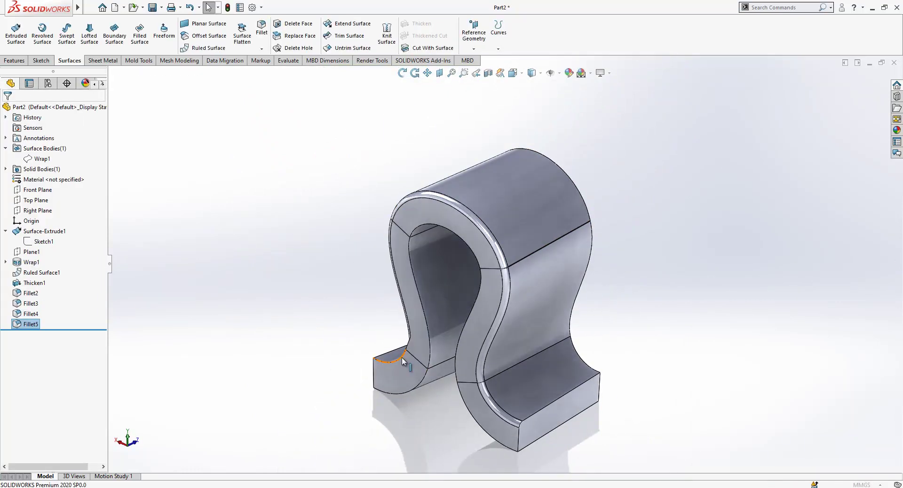
{"action": "key", "text": "Return"}
{"action": "key", "text": "Return"}
{"action": "middle_click_drag", "start_coordinate": [383, 283], "coordinate": [597, 345]}
{"action": "left_click", "coordinate": [261, 28]}
{"action": "scroll", "coordinate": [515, 267], "scroll_direction": "up", "scroll_amount": 2}
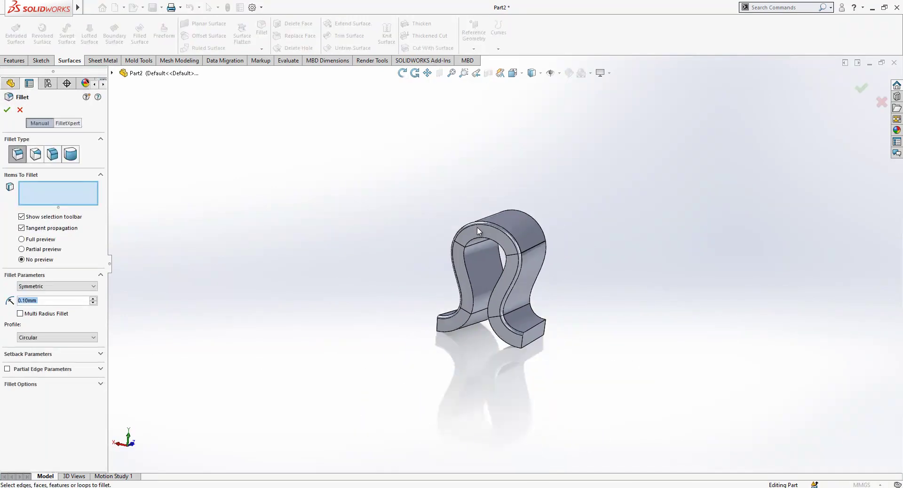
{"action": "left_click", "coordinate": [491, 236]}
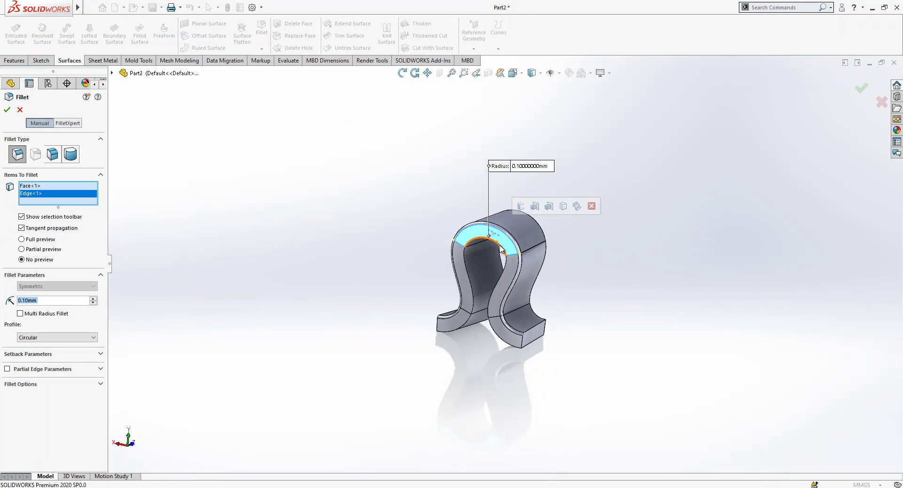
{"action": "key", "text": "Return"}
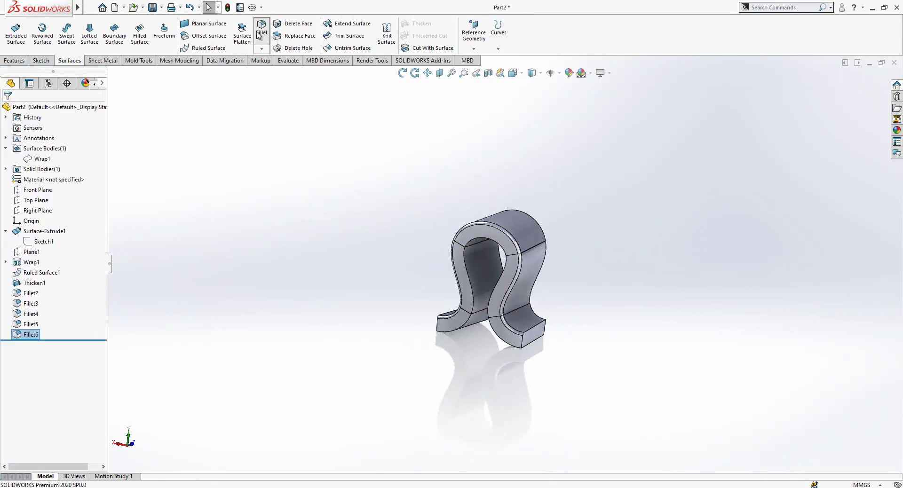
Step: Fillet the front face's inner left leg edge, inner arc edge and inner right leg edge separately at 0.1 mm
{"action": "key", "text": "Return"}
{"action": "scroll", "coordinate": [450, 282], "scroll_direction": "up", "scroll_amount": 1}
{"action": "left_click", "coordinate": [471, 260]}
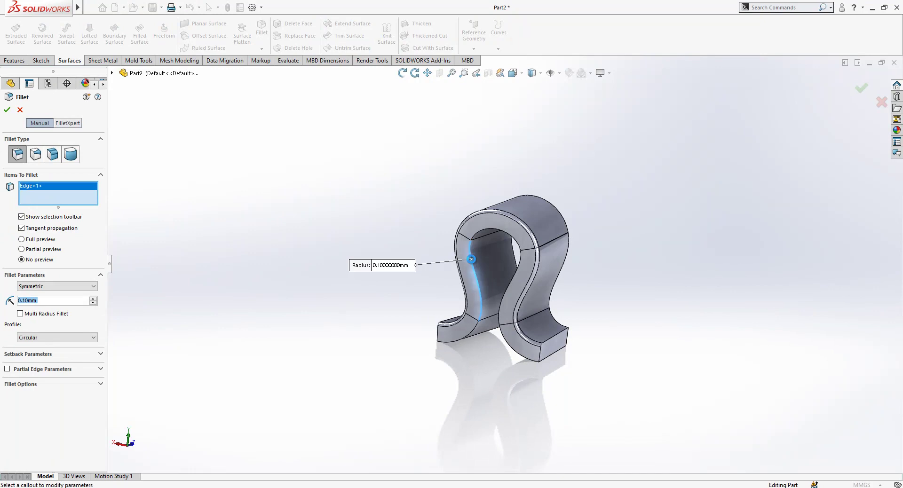
{"action": "key", "text": "Return"}
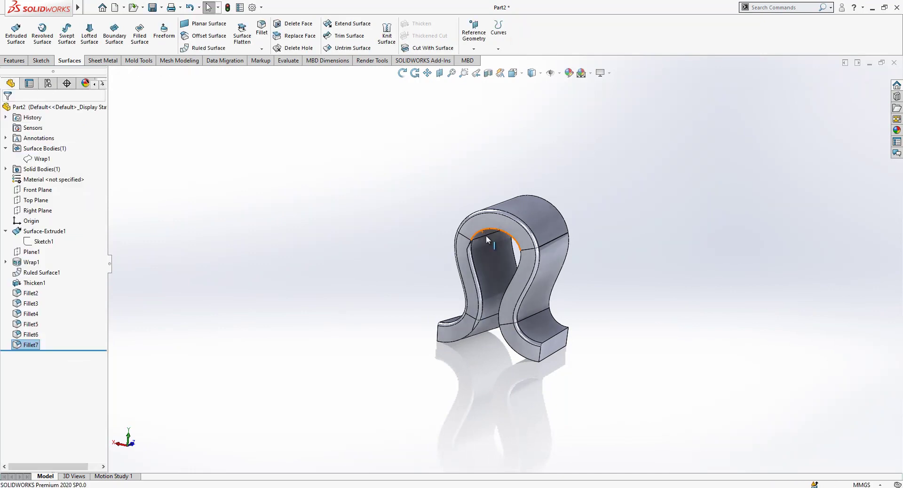
{"action": "key", "text": "Return"}
{"action": "left_click", "coordinate": [484, 231]}
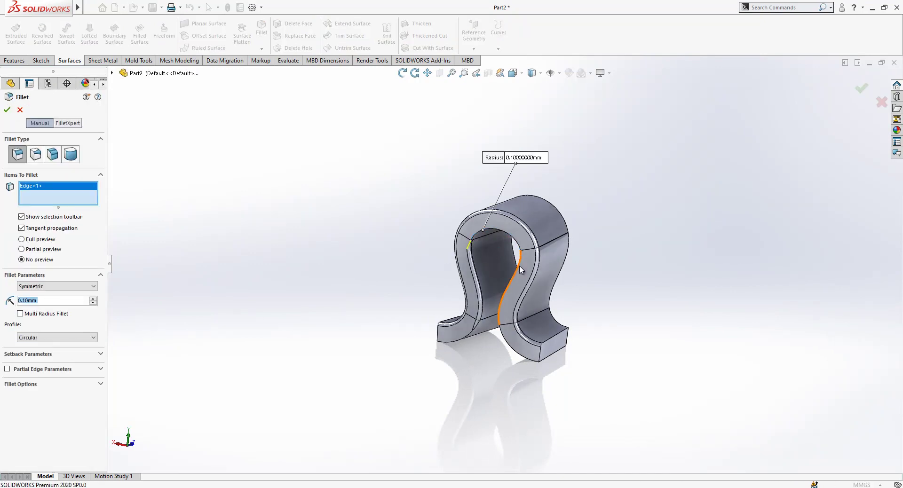
{"action": "key", "text": "Return"}
{"action": "key", "text": "Return"}
{"action": "left_click", "coordinate": [519, 266]}
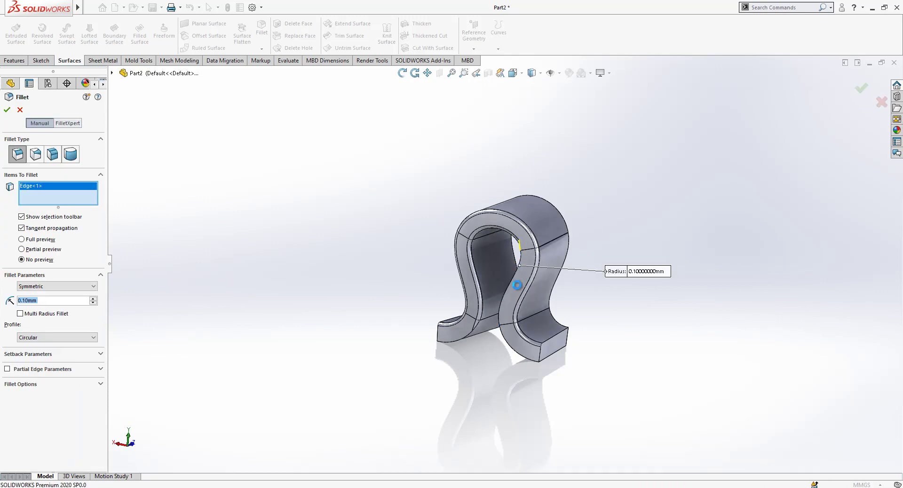
{"action": "key", "text": "Return"}
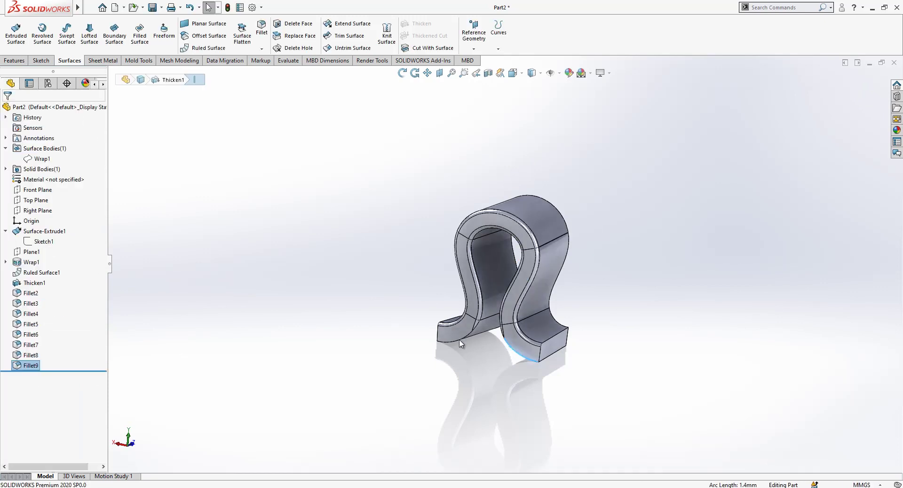
Step: Fillet the lower front edges of both feet at 0.1 mm, one feature per foot
{"action": "key", "text": "Return"}
{"action": "key", "text": "Return"}
{"action": "left_click", "coordinate": [461, 340]}
{"action": "key", "text": "Return"}
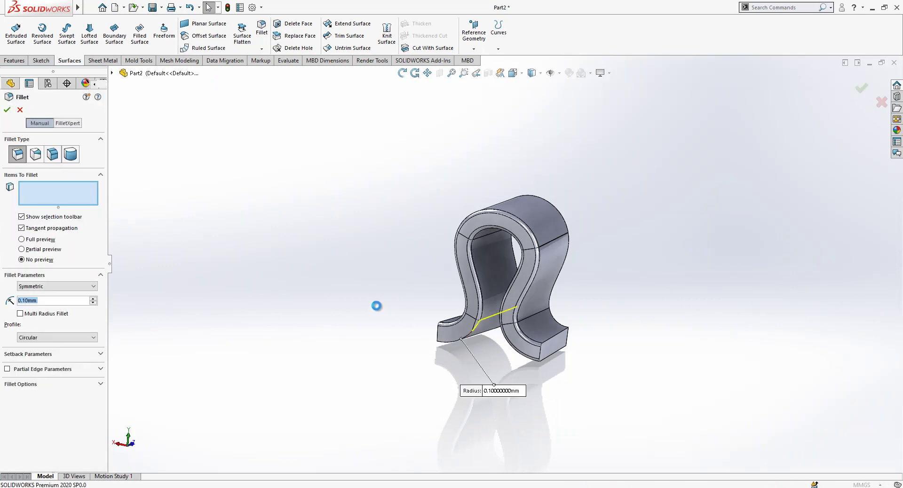
{"action": "key", "text": "Return"}
Step: On the rear face, fillet the outer arc edge with tangent propagation and one foot's upper edge separately at 0.1 mm
{"action": "middle_click_drag", "start_coordinate": [537, 282], "coordinate": [498, 199]}
{"action": "key", "text": "Return"}
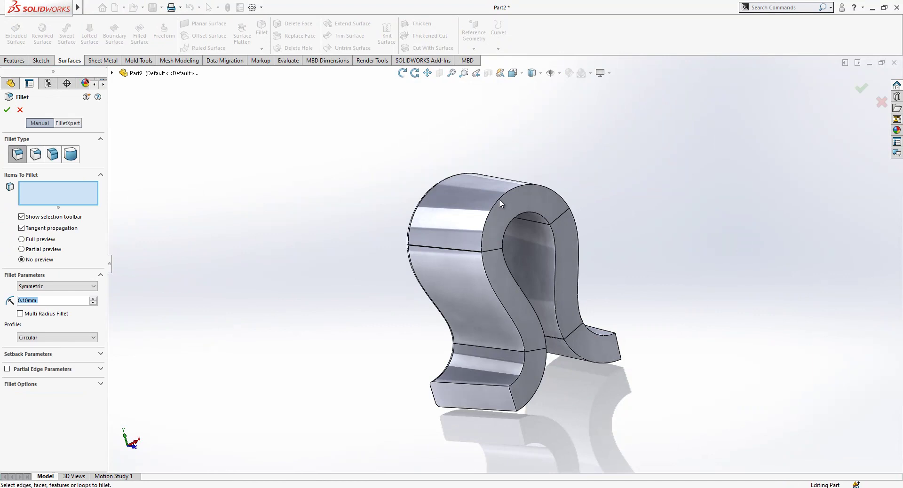
{"action": "left_click", "coordinate": [499, 199]}
{"action": "key", "text": "Return"}
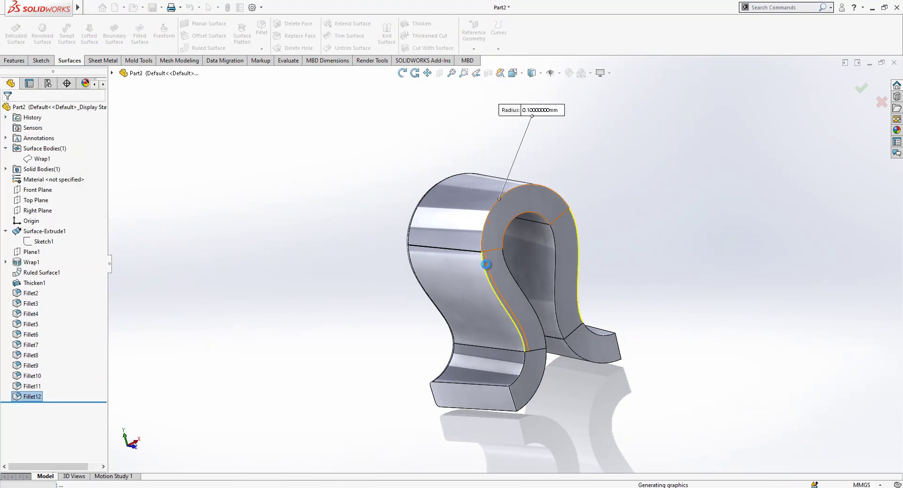
{"action": "key", "text": "Return"}
{"action": "left_click", "coordinate": [523, 360]}
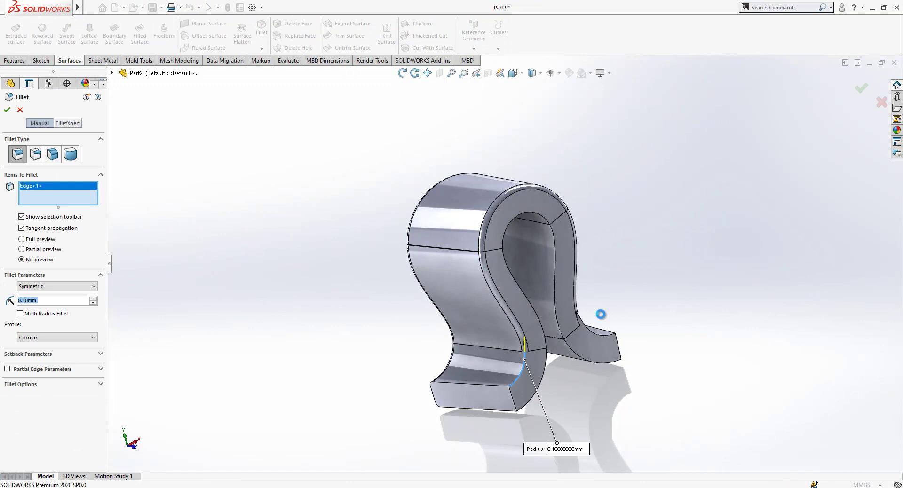
{"action": "key", "text": "Return"}
Step: Try to fillet the upper edge of the other foot on the rear face at 0.1 mm
{"action": "middle_click_drag", "start_coordinate": [668, 270], "coordinate": [551, 336]}
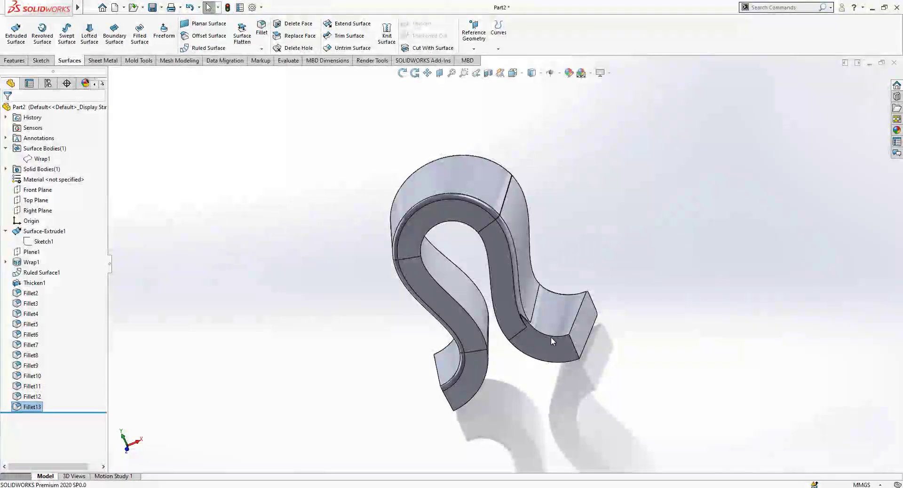
{"action": "key", "text": "Return"}
{"action": "left_click", "coordinate": [548, 334]}
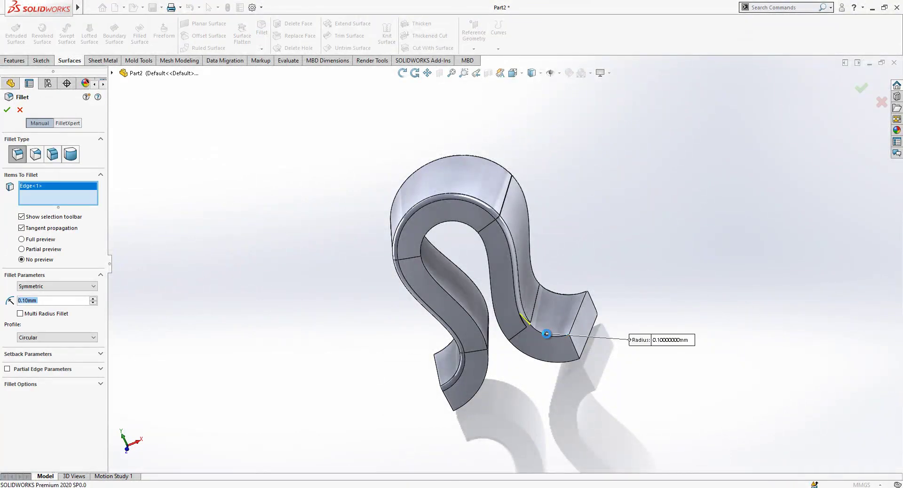
{"action": "left_click", "coordinate": [291, 81]}
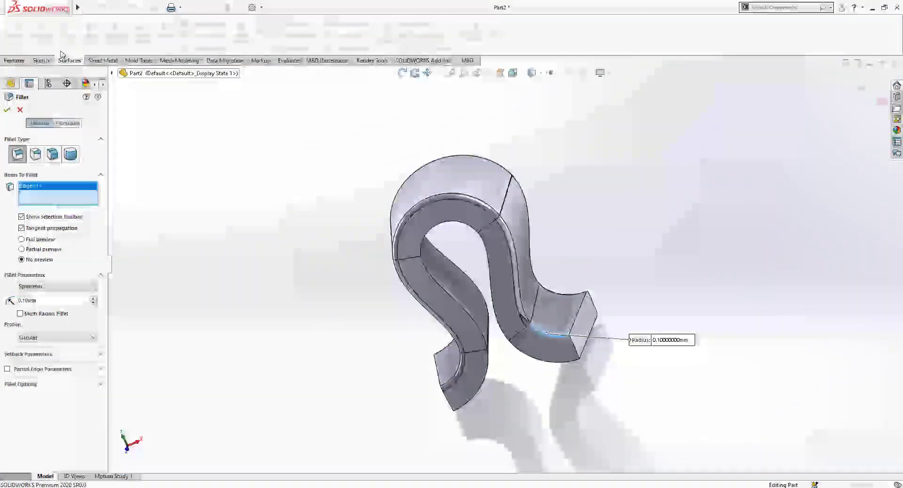
{"action": "left_click", "coordinate": [19, 110]}
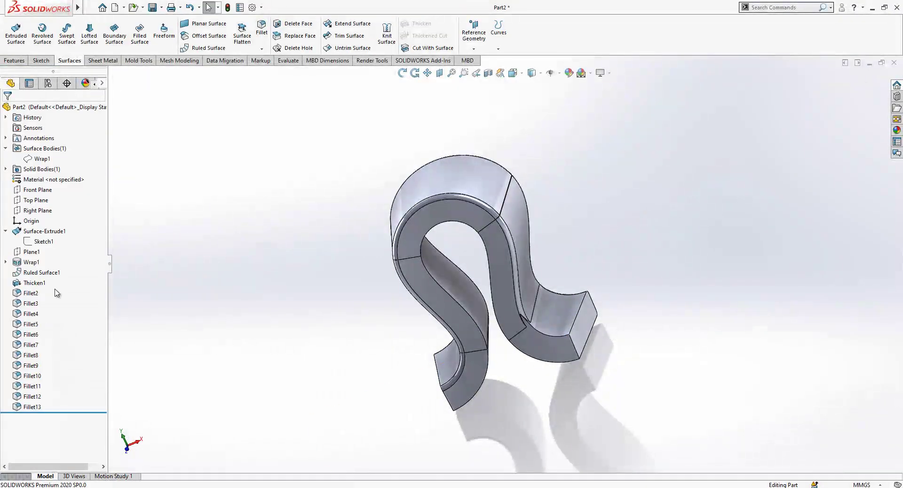
{"action": "left_click", "coordinate": [31, 407]}
{"action": "key", "text": "Delete"}
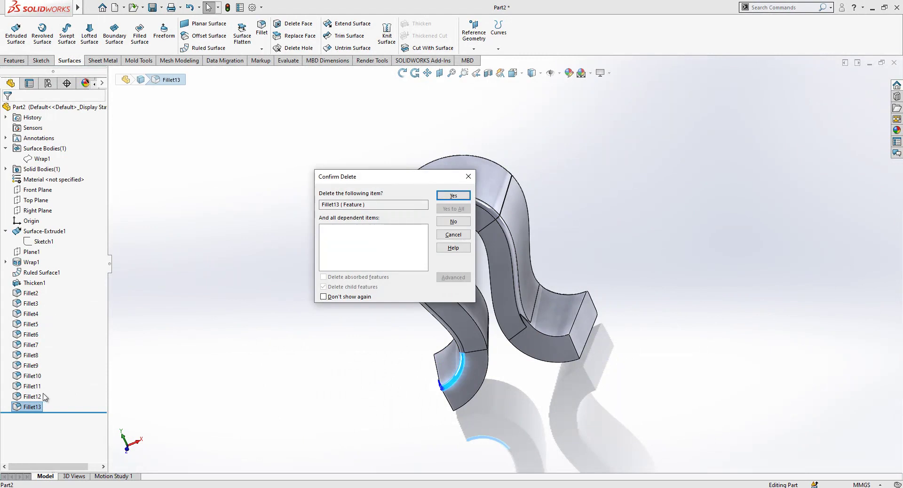
{"action": "left_click", "coordinate": [453, 221]}
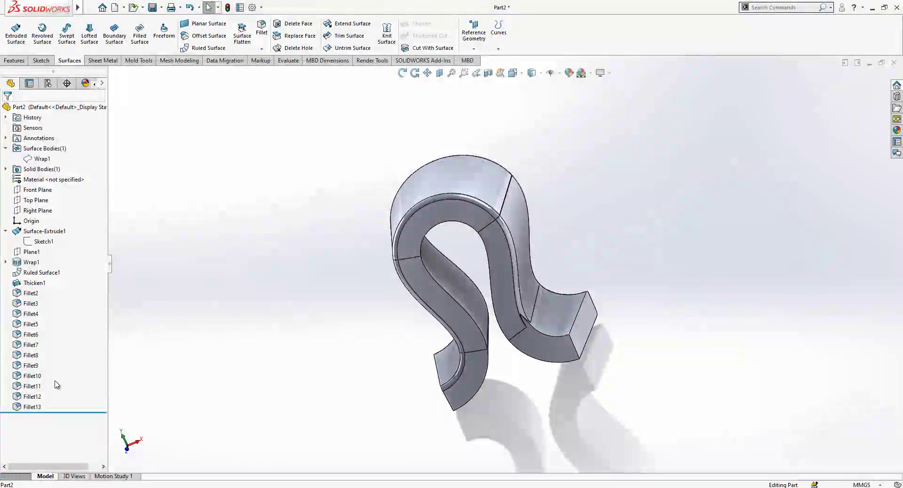
Step: Delete Fillet12 from the rear face's outer arc and fillet the other foot's upper edge at 0.1 mm
{"action": "left_click", "coordinate": [32, 396]}
{"action": "key", "text": "Delete"}
{"action": "key", "text": "Return"}
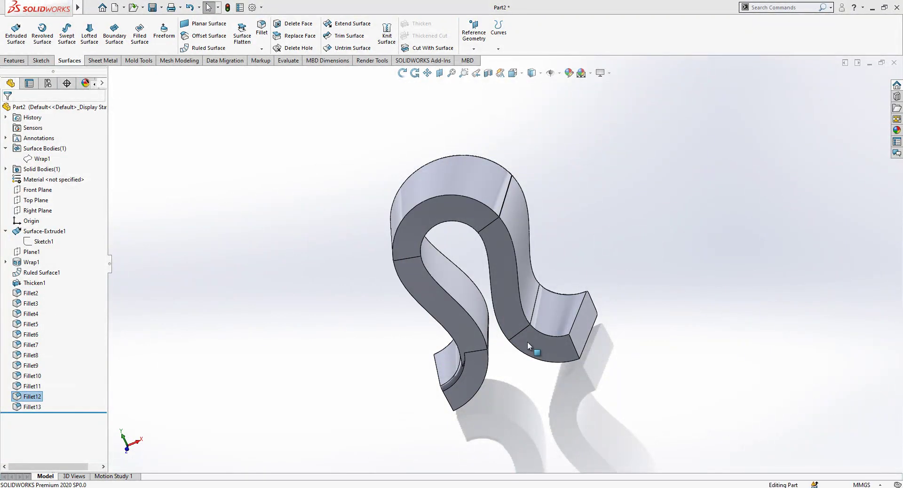
{"action": "left_click", "coordinate": [546, 337]}
{"action": "key", "text": "Delete"}
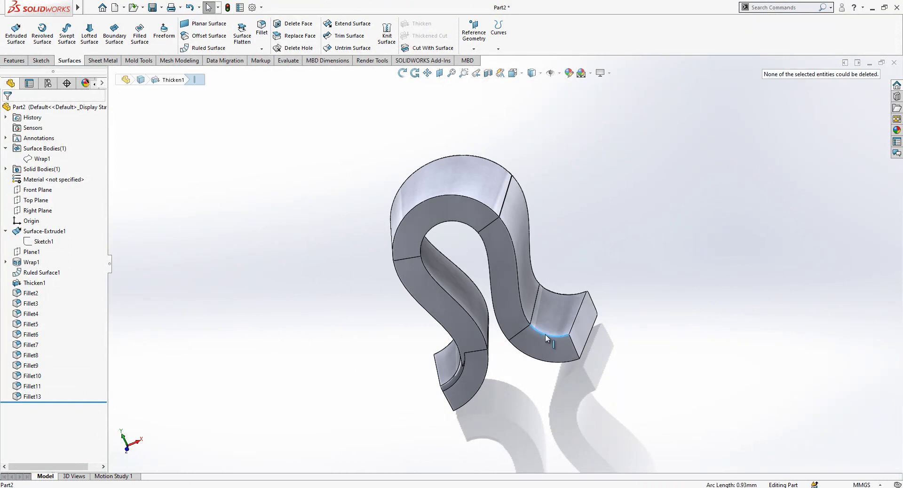
{"action": "left_click", "coordinate": [262, 28]}
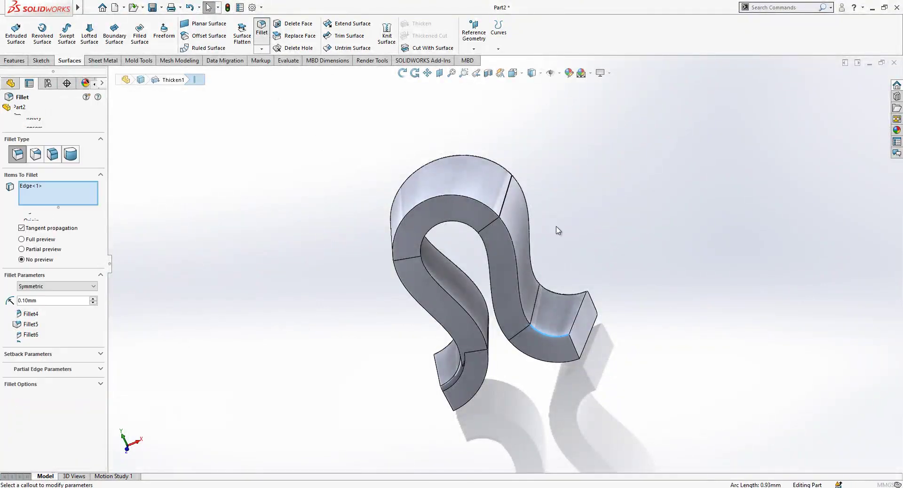
{"action": "key", "text": "Return"}
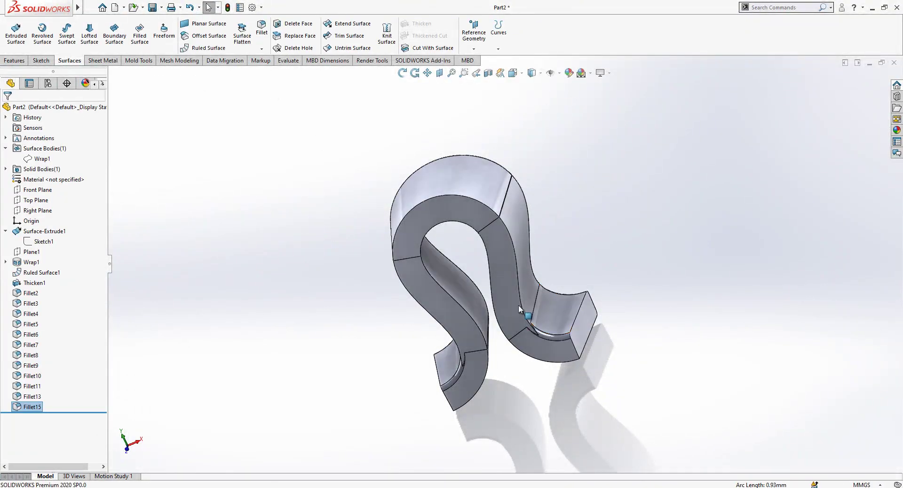
Step: On the rear face, fillet the adjoining leg's outer edge and the outer arc edge separately at 0.1 mm with tangent propagation
{"action": "key", "text": "Return"}
{"action": "left_click", "coordinate": [522, 307]}
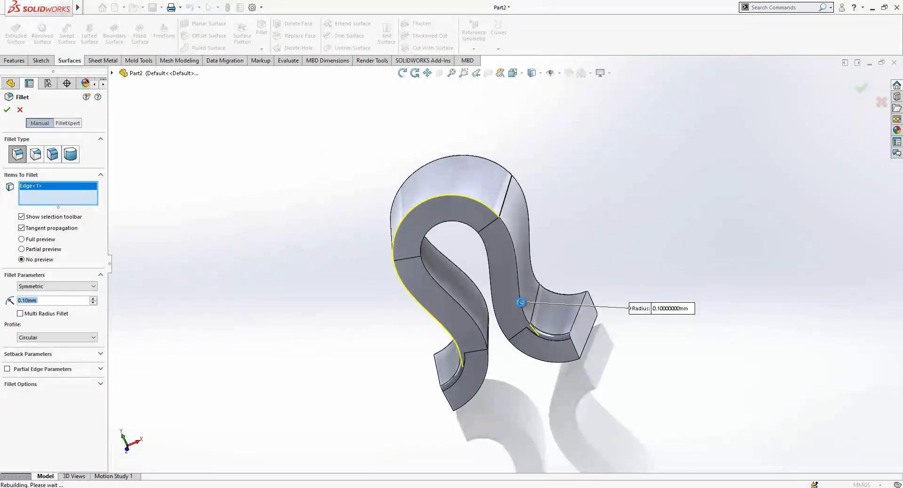
{"action": "key", "text": "Return"}
{"action": "left_click", "coordinate": [493, 213]}
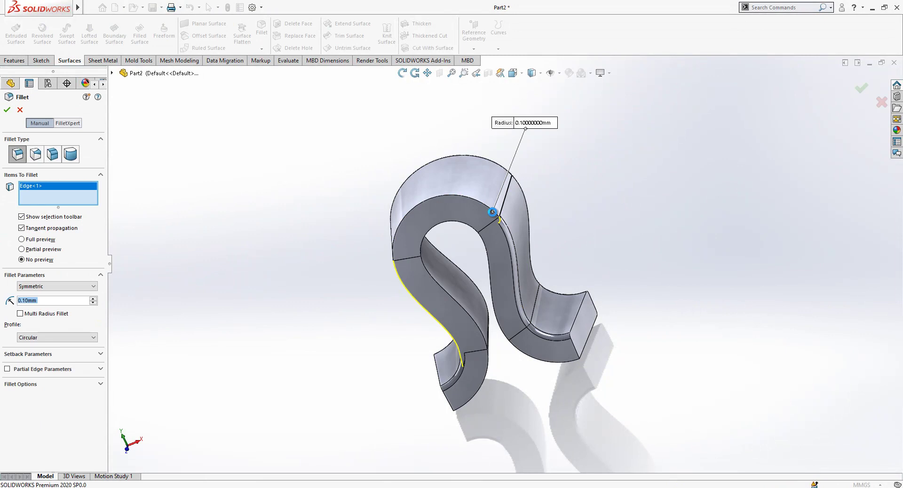
{"action": "key", "text": "Return"}
Step: Try to fillet one leg's inner edge on the rear face at 0.1 mm
{"action": "middle_click_drag", "start_coordinate": [494, 214], "coordinate": [520, 255]}
{"action": "key", "text": "Return"}
{"action": "left_click", "coordinate": [537, 254]}
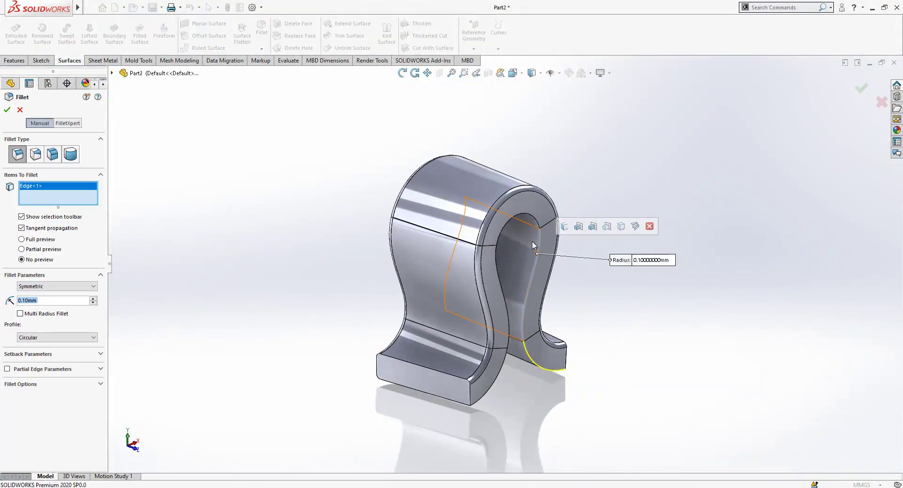
{"action": "key", "text": "Return"}
{"action": "key", "text": "Escape"}
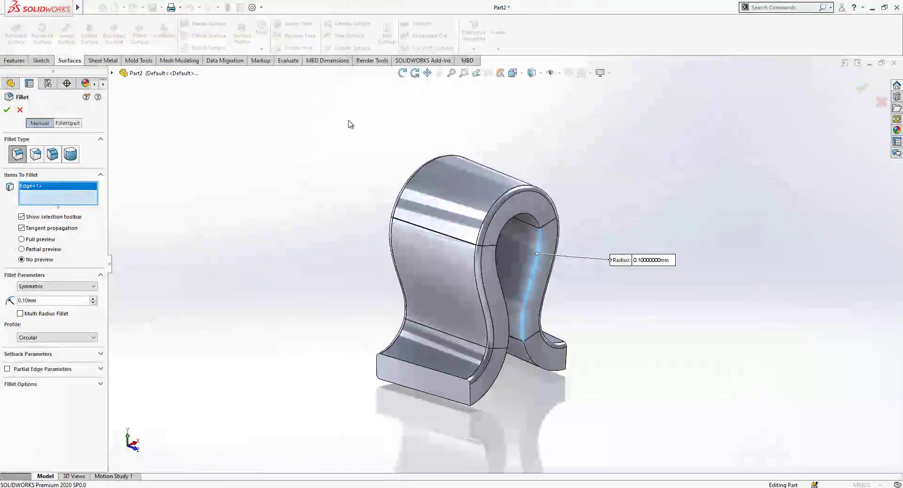
{"action": "left_click", "coordinate": [20, 109]}
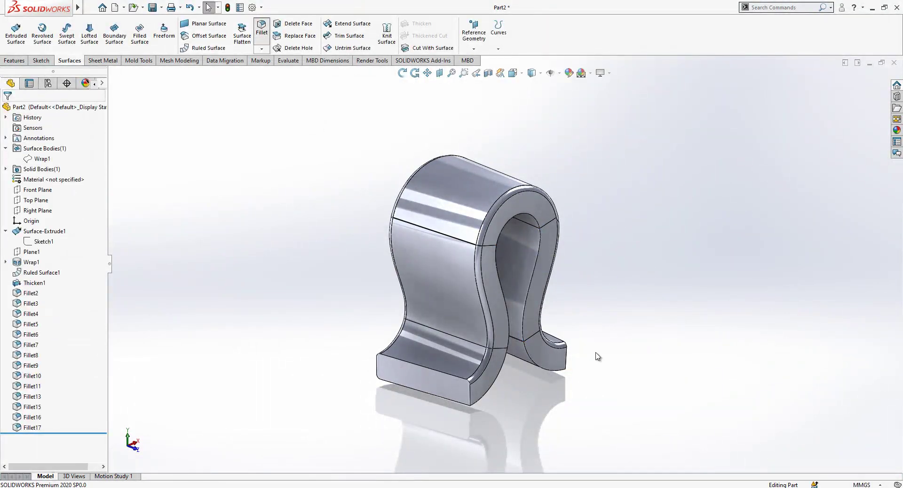
Step: Fillet the lower rear edges of both feet at 0.1 mm with tangent propagation, one feature per foot
{"action": "key", "text": "Return"}
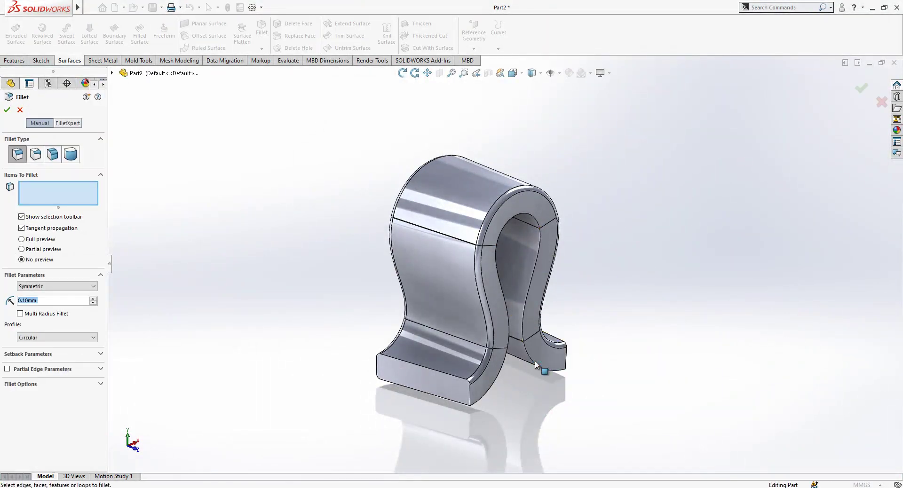
{"action": "left_click", "coordinate": [533, 360]}
{"action": "key", "text": "Return"}
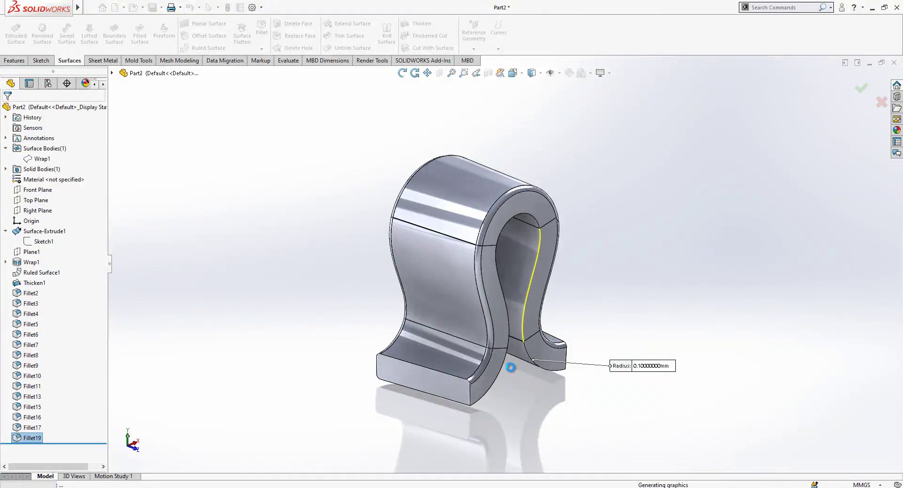
{"action": "key", "text": "Return"}
{"action": "left_click", "coordinate": [504, 367]}
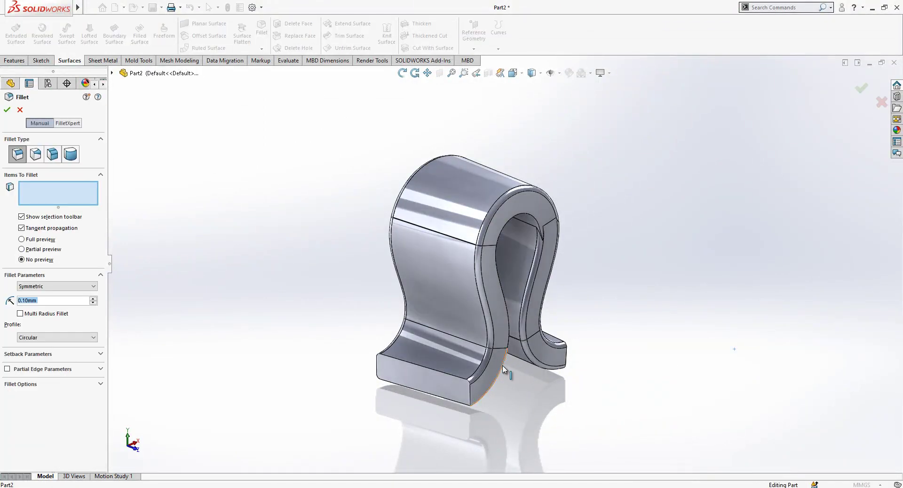
{"action": "key", "text": "Return"}
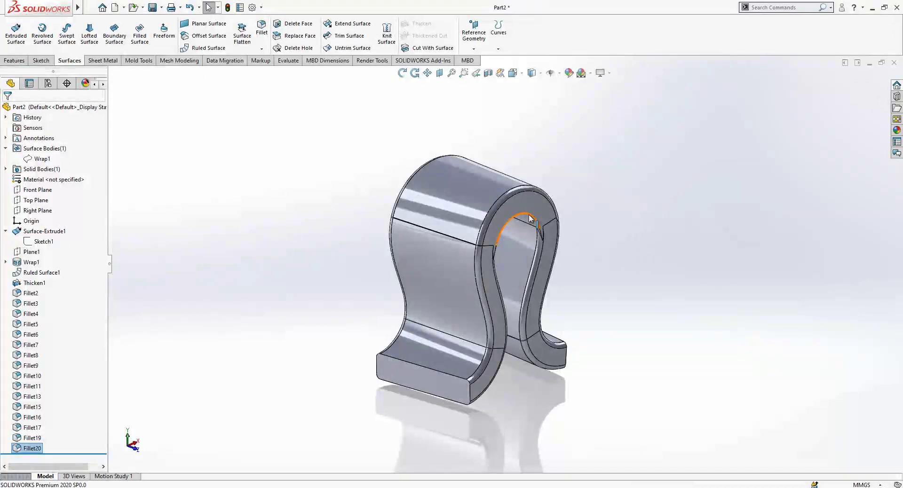
Step: Try to fillet the rear face's inner arc edge at 0.1 mm
{"action": "key", "text": "Return"}
{"action": "left_click", "coordinate": [529, 217]}
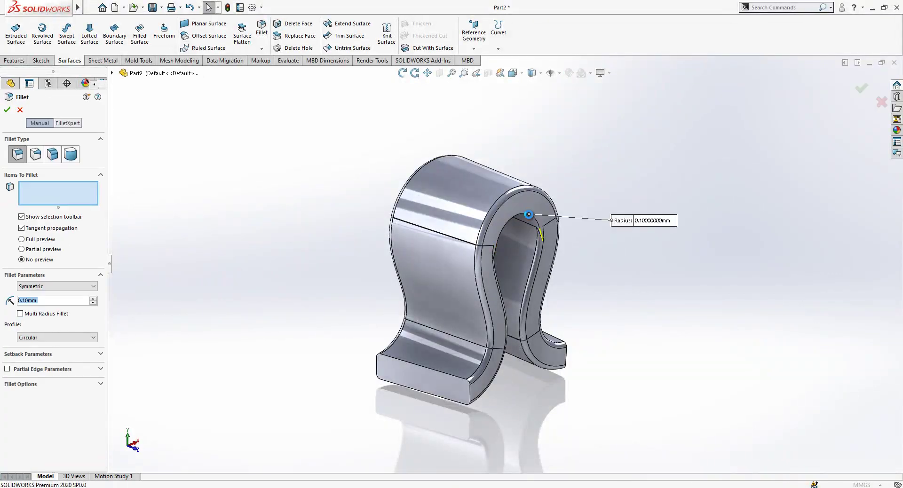
{"action": "left_click", "coordinate": [288, 79]}
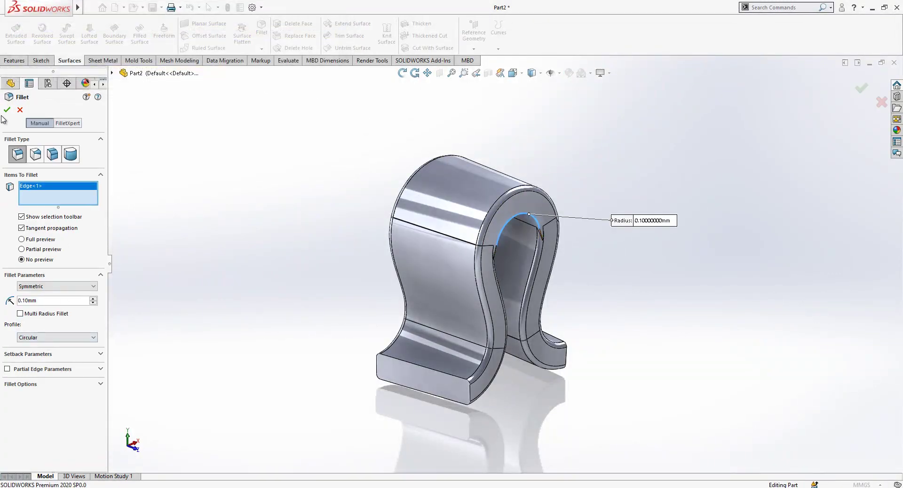
{"action": "left_click", "coordinate": [19, 110]}
Step: Delete Fillet19 from the far foot and leg, and fillet the rear face's inner arc edge at 0.1 mm
{"action": "left_click", "coordinate": [26, 438]}
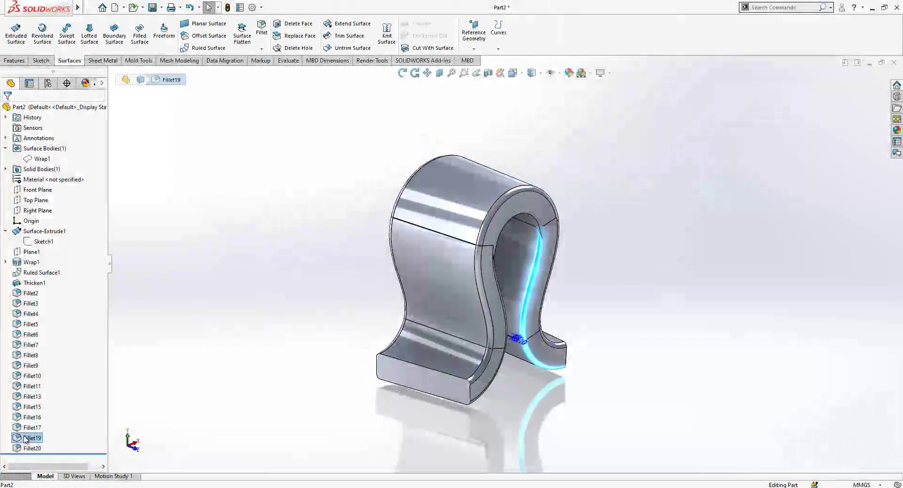
{"action": "key", "text": "Delete"}
{"action": "key", "text": "Return"}
{"action": "left_click", "coordinate": [261, 27]}
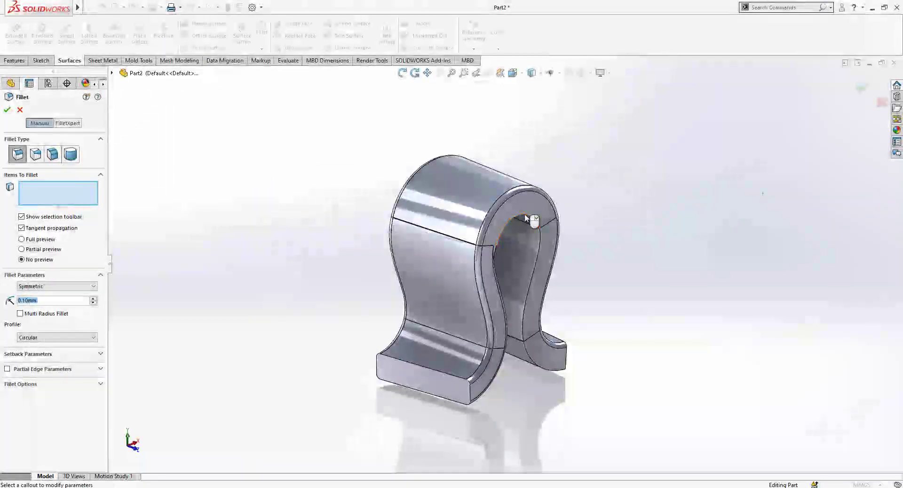
{"action": "left_click", "coordinate": [524, 214]}
{"action": "key", "text": "Return"}
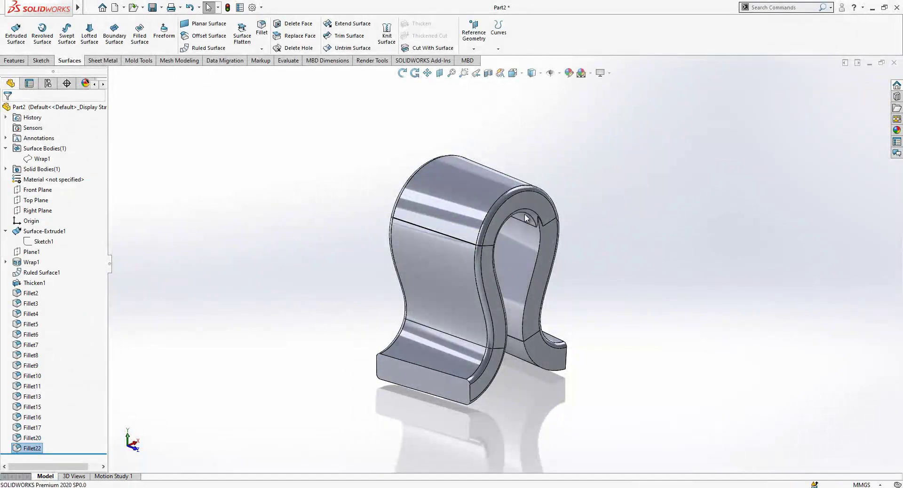
Step: Fillet the far foot's lower rear edge and its tangent inner leg edge at 0.1 mm
{"action": "key", "text": "Return"}
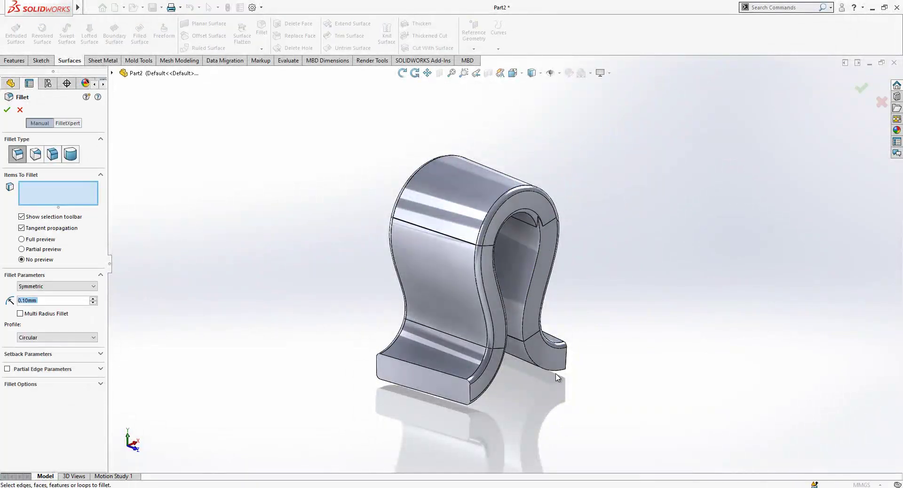
{"action": "left_click", "coordinate": [554, 371]}
{"action": "key", "text": "Return"}
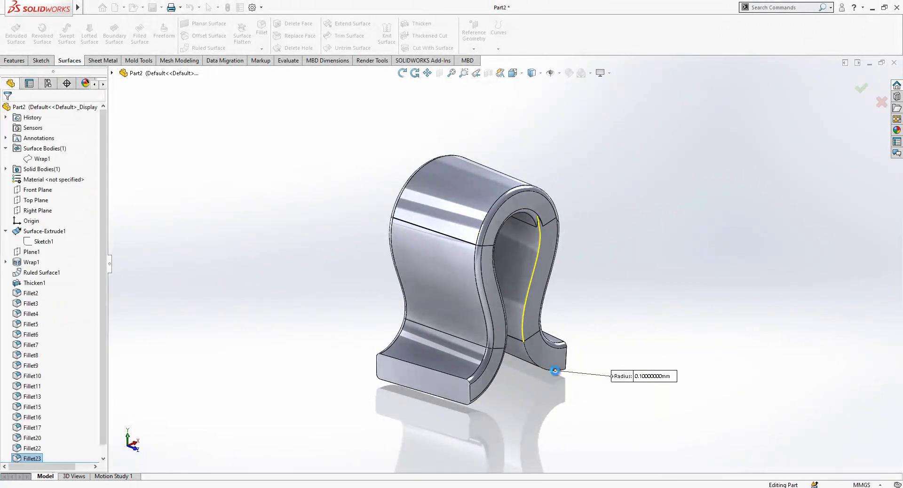
{"action": "middle_click_drag", "start_coordinate": [556, 372], "coordinate": [576, 353]}
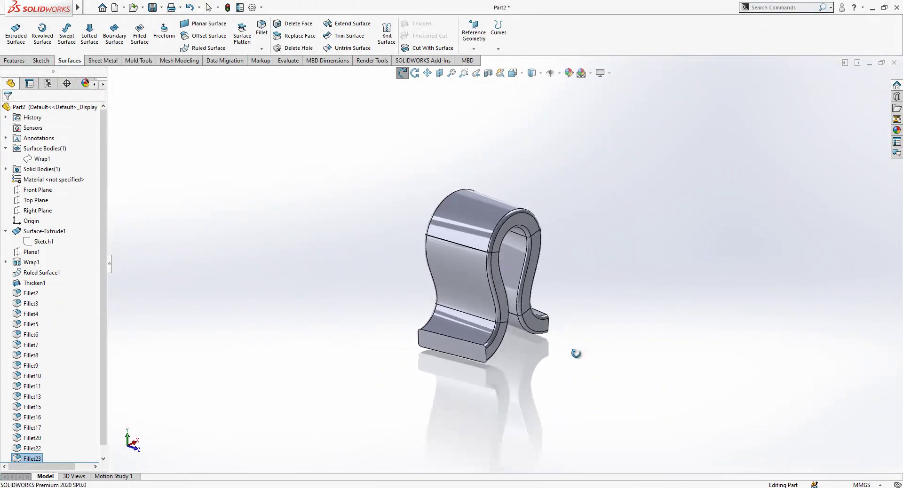
{"action": "scroll", "coordinate": [576, 354], "scroll_direction": "down", "scroll_amount": 3}
Step: Create a reference axis through the origin perpendicular to the Top Plane, using the Point and Face/Plane option
{"action": "left_click", "coordinate": [5, 148]}
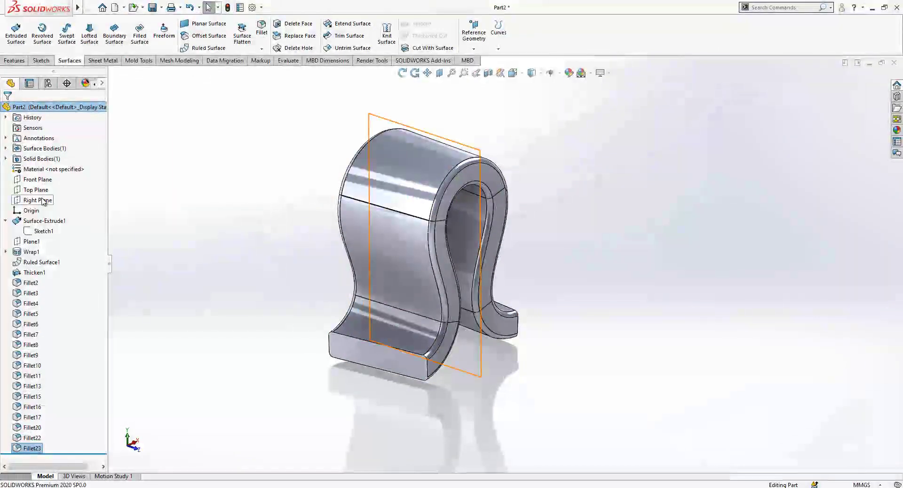
{"action": "key", "text": "f"}
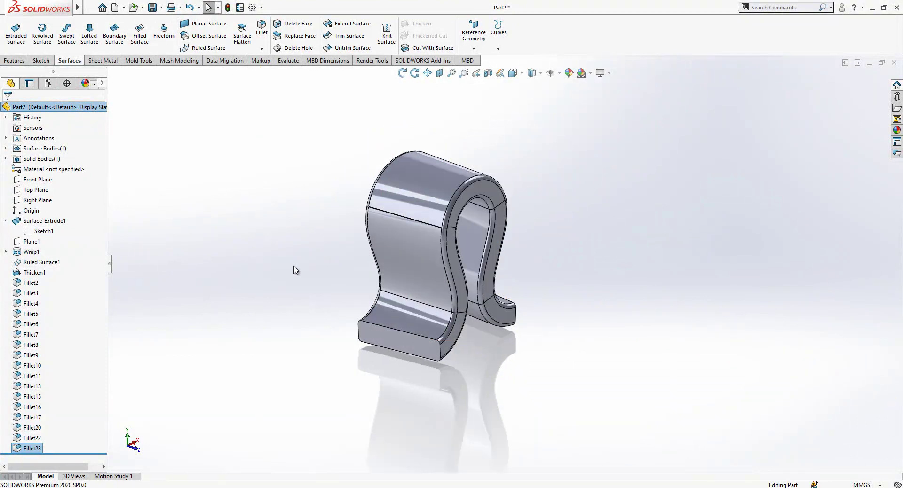
{"action": "left_click", "coordinate": [34, 211]}
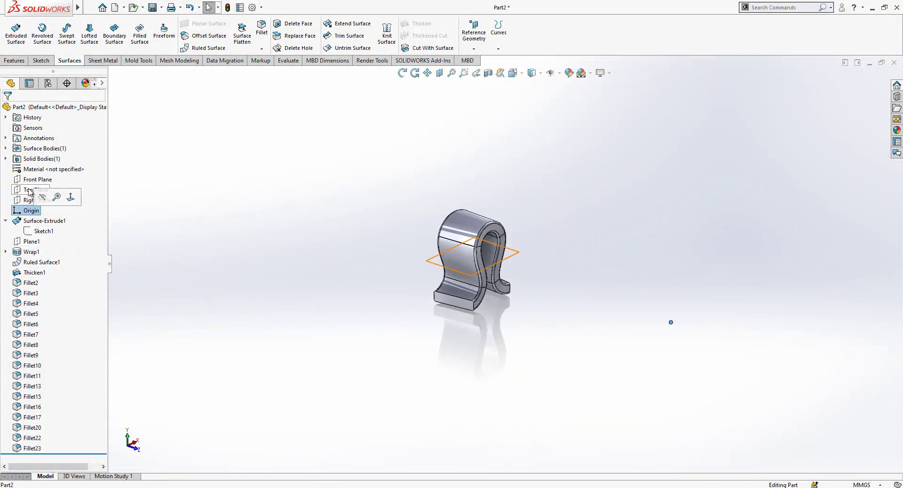
{"action": "left_click", "coordinate": [30, 190], "text": "ctrl"}
{"action": "left_click", "coordinate": [313, 215]}
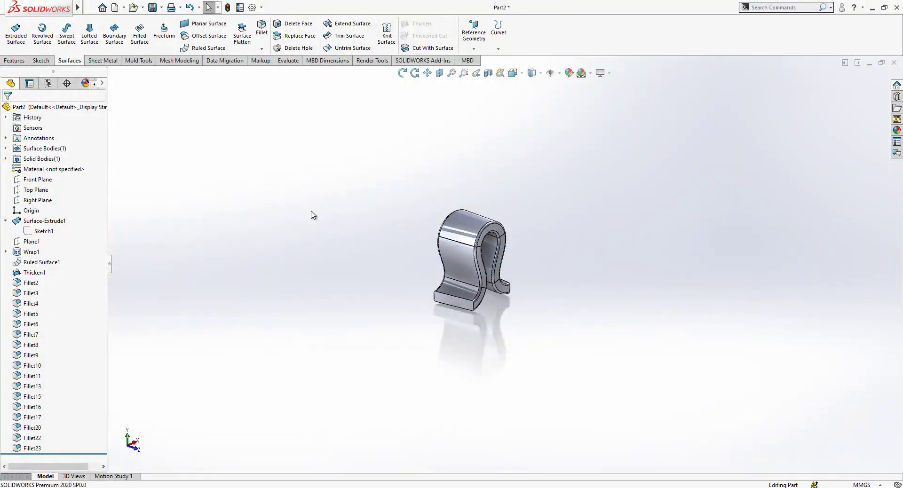
{"action": "left_click", "coordinate": [37, 200]}
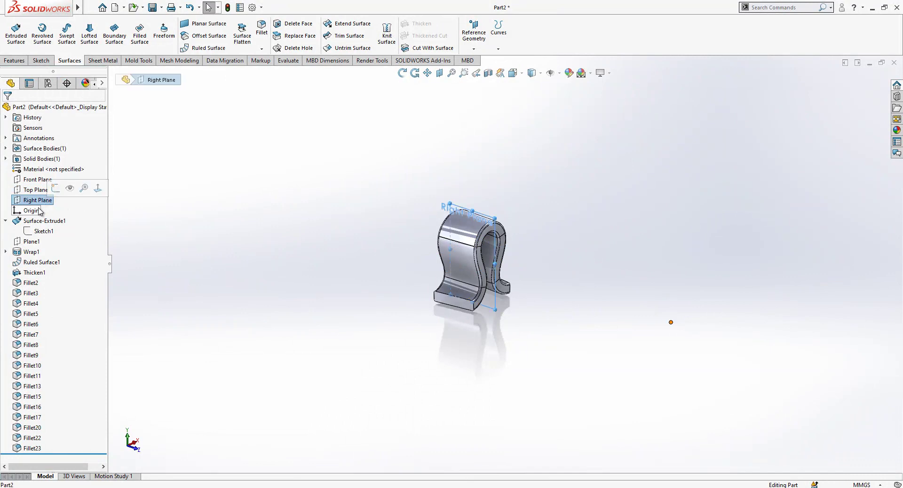
{"action": "left_click", "coordinate": [31, 211]}
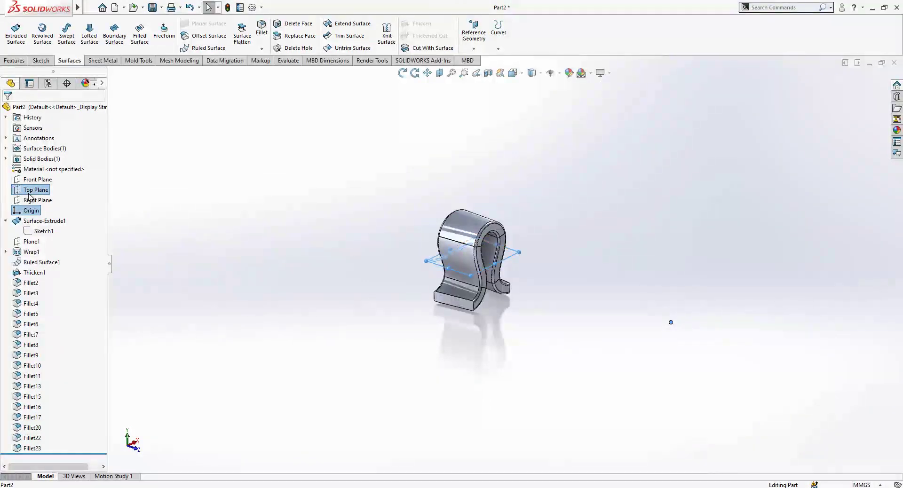
{"action": "left_click", "coordinate": [474, 49]}
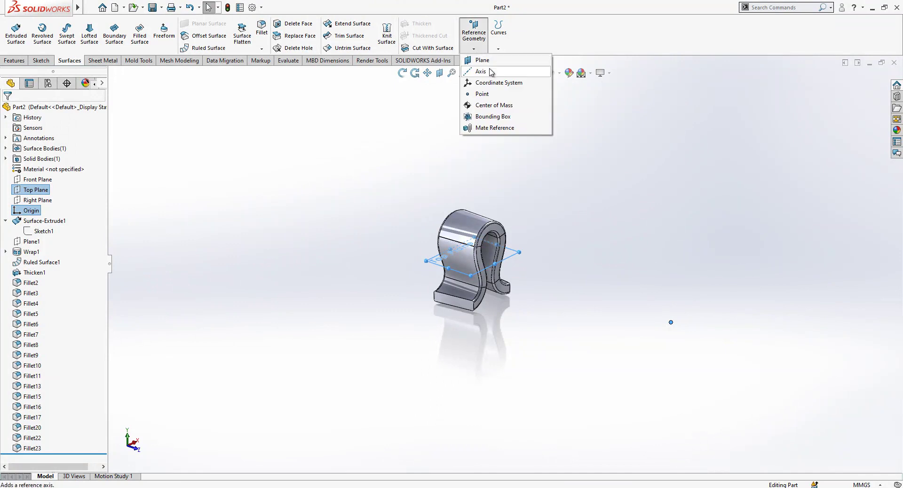
{"action": "left_click", "coordinate": [489, 72]}
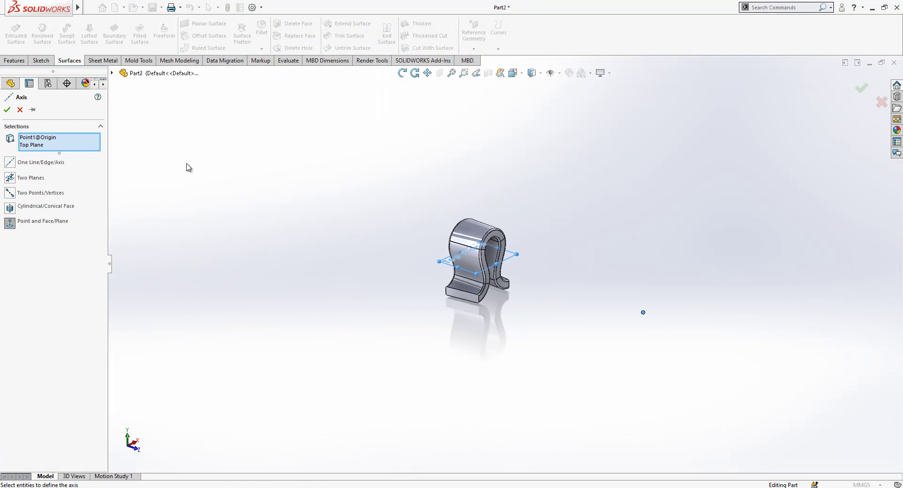
{"action": "scroll", "coordinate": [545, 229], "scroll_direction": "down", "scroll_amount": 2}
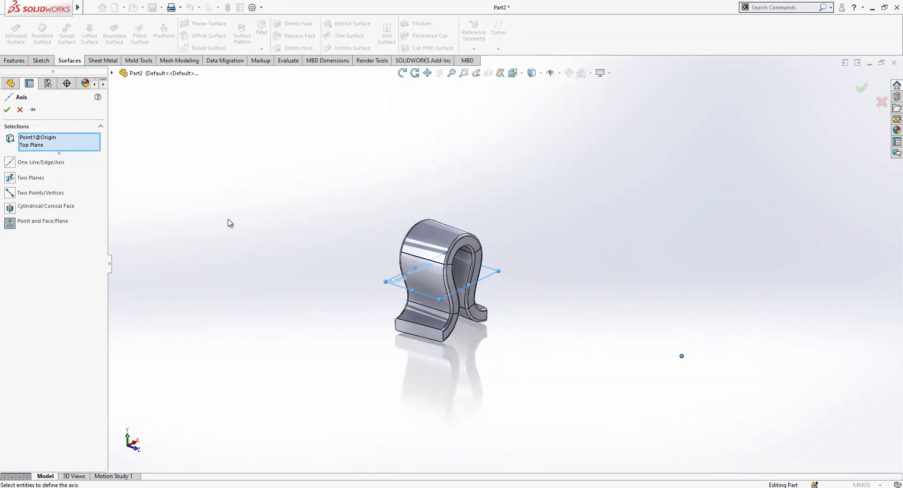
{"action": "left_click", "coordinate": [7, 110]}
Step: Set the model's display style to shaded without edges
{"action": "middle_click_drag", "start_coordinate": [397, 195], "coordinate": [589, 292]}
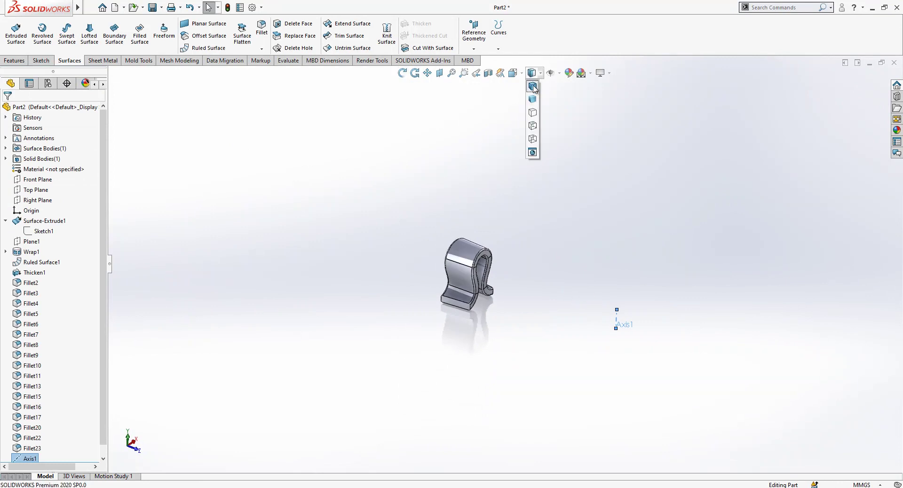
{"action": "scroll", "coordinate": [621, 316], "scroll_direction": "down", "scroll_amount": 2}
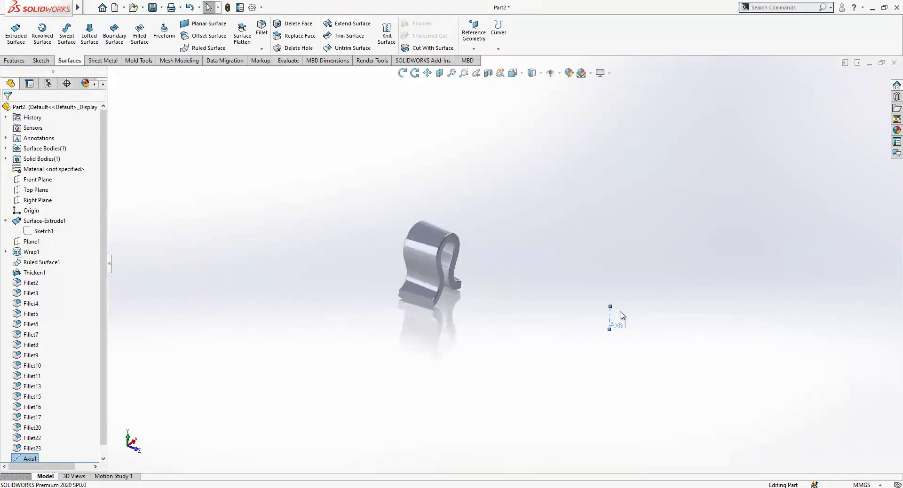
Step: Circularly pattern the filleted wave body about the central axis with 26 instances equally spaced over 360 degrees
{"action": "left_click", "coordinate": [14, 60]}
{"action": "left_click", "coordinate": [281, 49]}
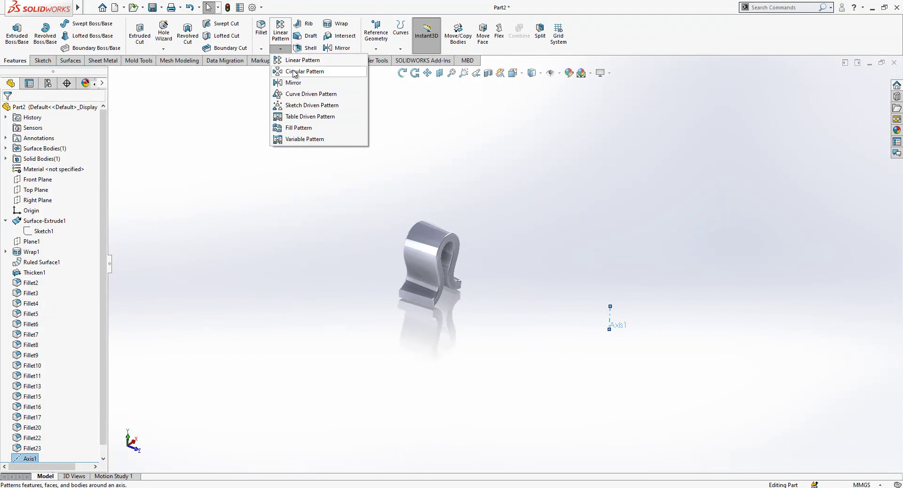
{"action": "left_click", "coordinate": [294, 71]}
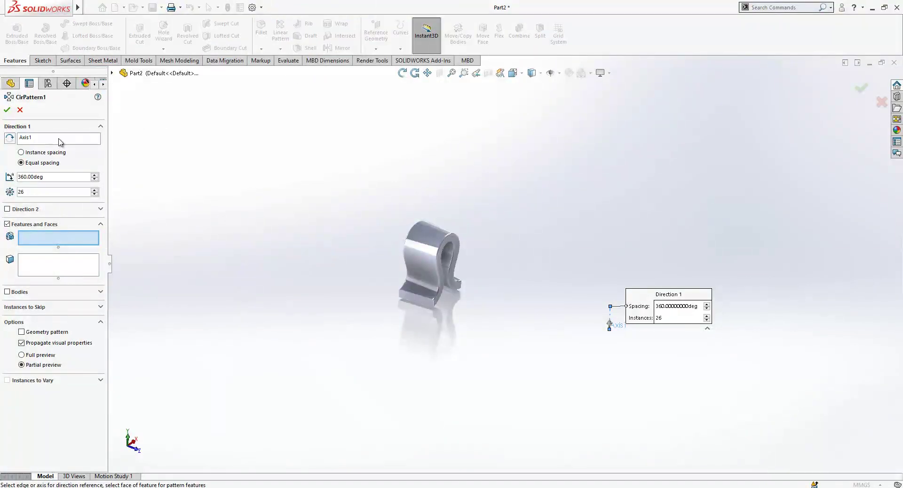
{"action": "left_click", "coordinate": [7, 292]}
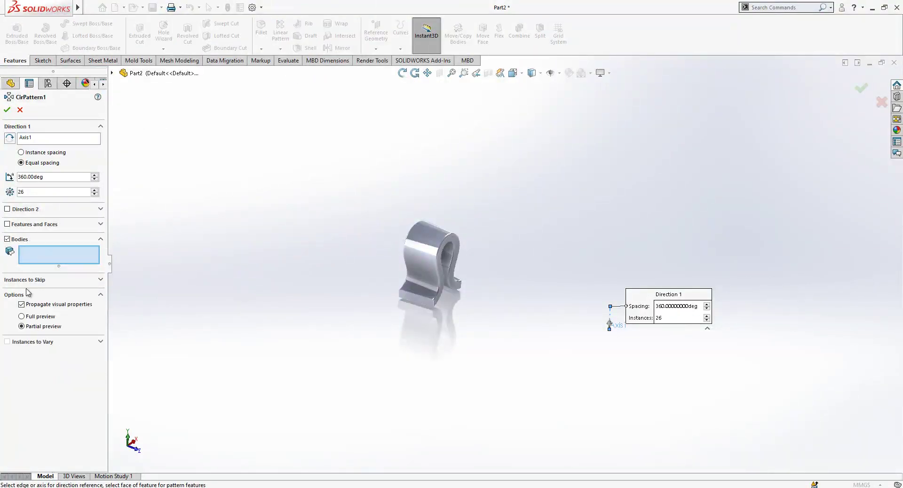
{"action": "left_click", "coordinate": [430, 251]}
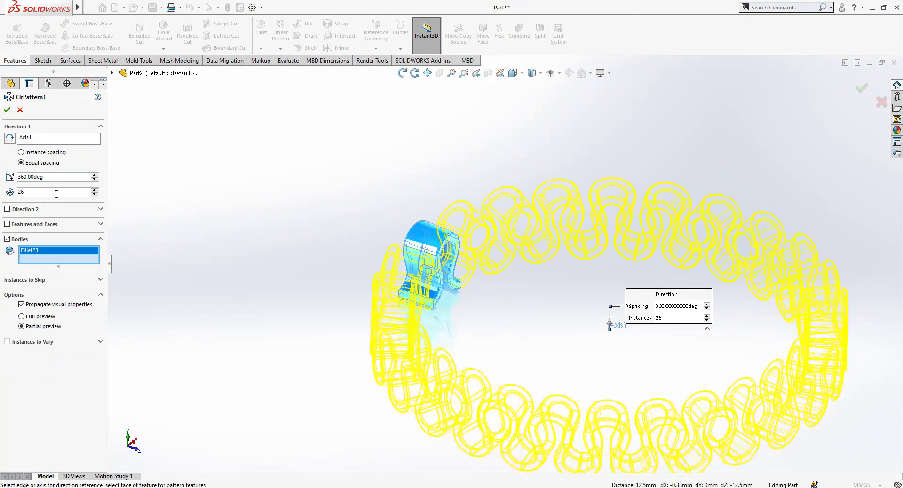
{"action": "middle_click_drag", "start_coordinate": [665, 254], "coordinate": [587, 257]}
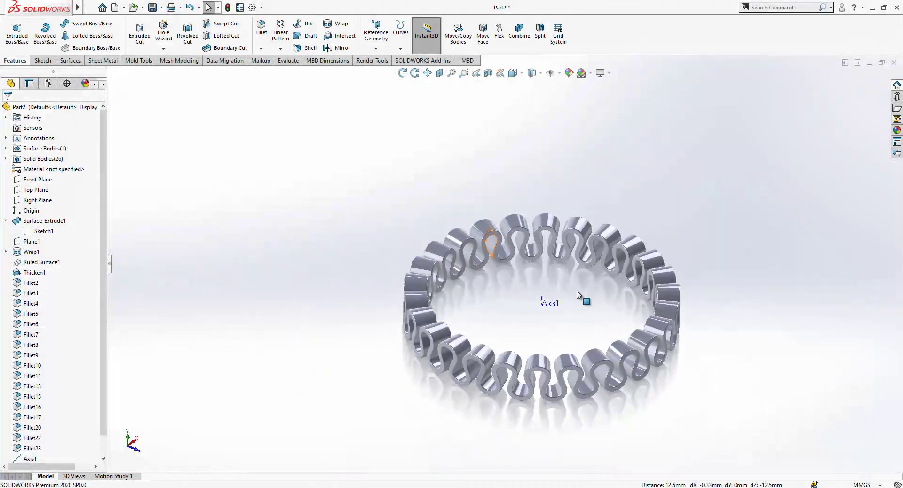
Step: Combine all the patterned wave bodies into a single solid ring using the Add operation
{"action": "left_click", "coordinate": [511, 36]}
{"action": "left_click_drag", "start_coordinate": [774, 157], "coordinate": [264, 435]}
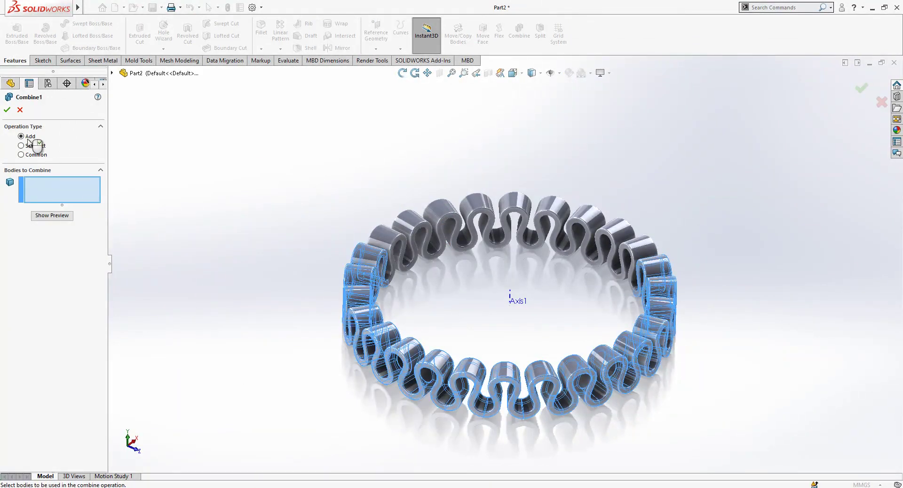
{"action": "right_click", "coordinate": [286, 244]}
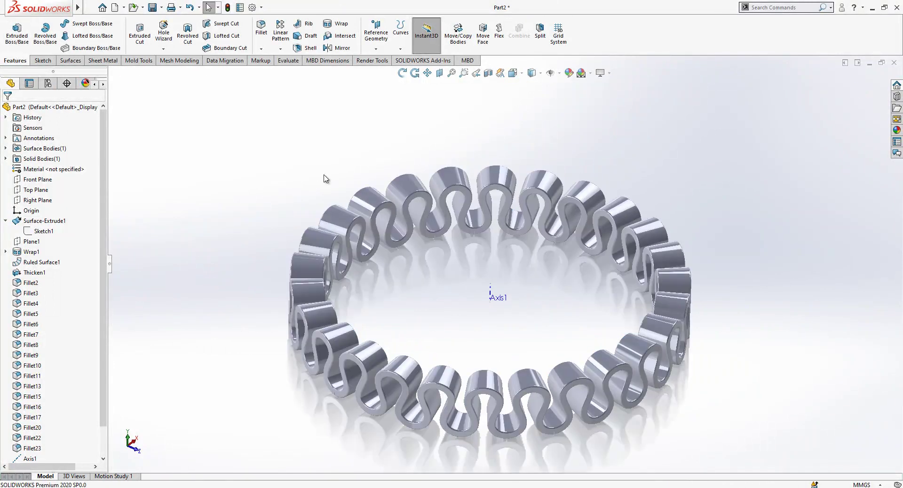
Step: Hide the reference axis at the centre of the ring
{"action": "mouse_move", "coordinate": [541, 141]}
{"action": "middle_mouse_down"}
{"action": "mouse_move", "coordinate": [540, 337]}
{"action": "mouse_move", "coordinate": [585, 296]}
{"action": "mouse_move", "coordinate": [561, 297]}
{"action": "mouse_move", "coordinate": [519, 250]}
{"action": "middle_mouse_up"}
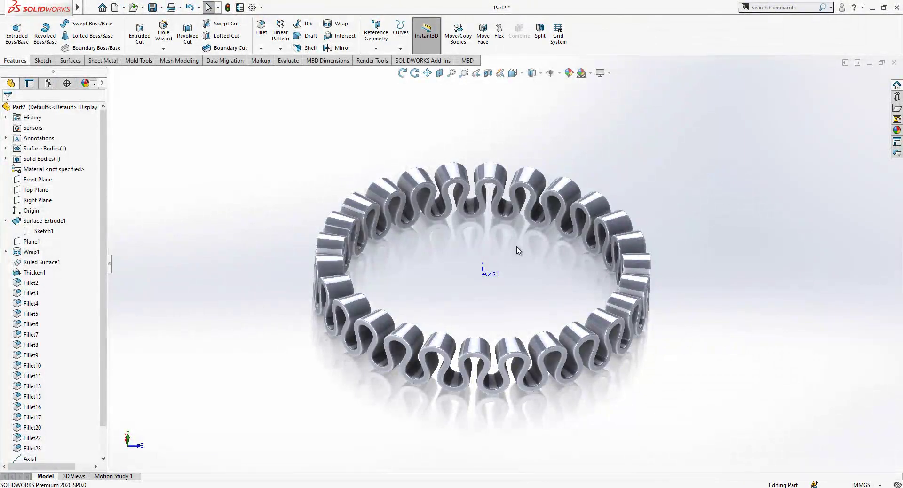
{"action": "left_click", "coordinate": [490, 274]}
{"action": "mouse_move", "coordinate": [528, 273]}
{"action": "middle_mouse_down"}
{"action": "mouse_move", "coordinate": [509, 272]}
{"action": "mouse_move", "coordinate": [515, 277]}
{"action": "mouse_move", "coordinate": [515, 269]}
{"action": "middle_mouse_up"}
{"action": "key", "text": "Escape"}
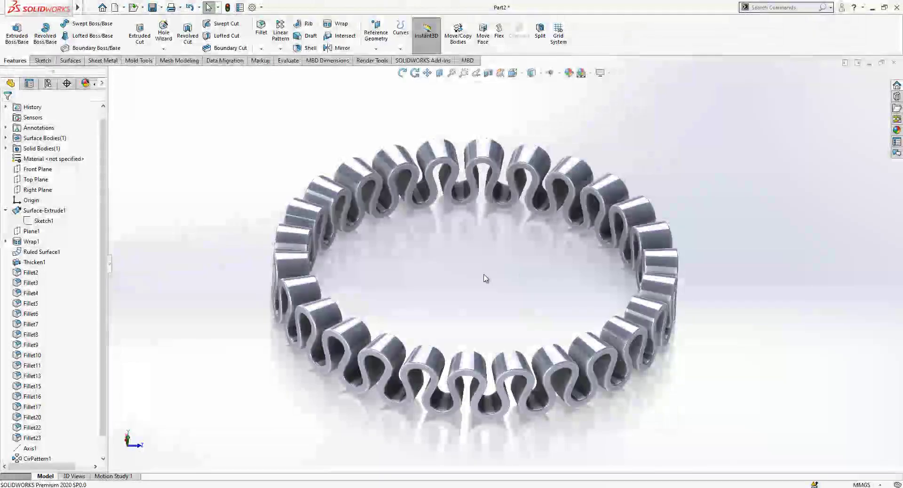
Step: Collapse the Surface-Extrude1 feature in the feature tree and inspect the finished ring
{"action": "left_click", "coordinate": [6, 211]}
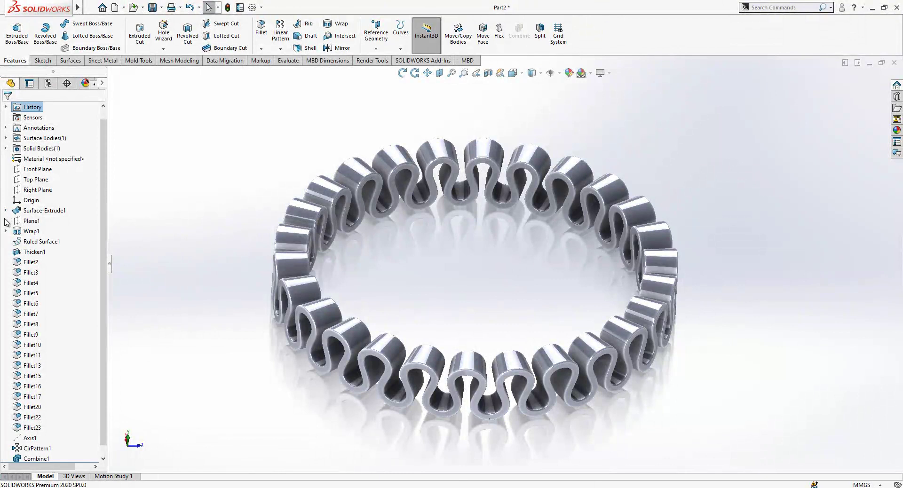
{"action": "scroll", "coordinate": [452, 254], "scroll_direction": "up", "scroll_amount": 2}
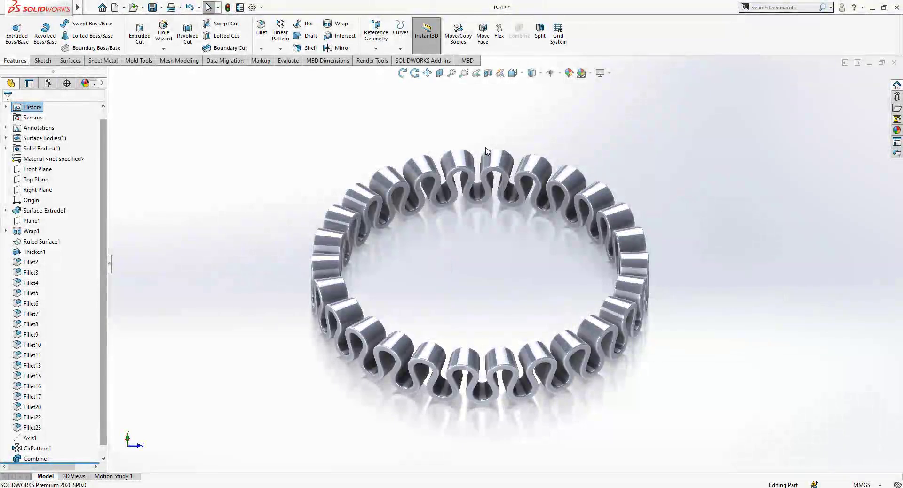
{"action": "middle_click_drag", "start_coordinate": [489, 155], "coordinate": [495, 175]}
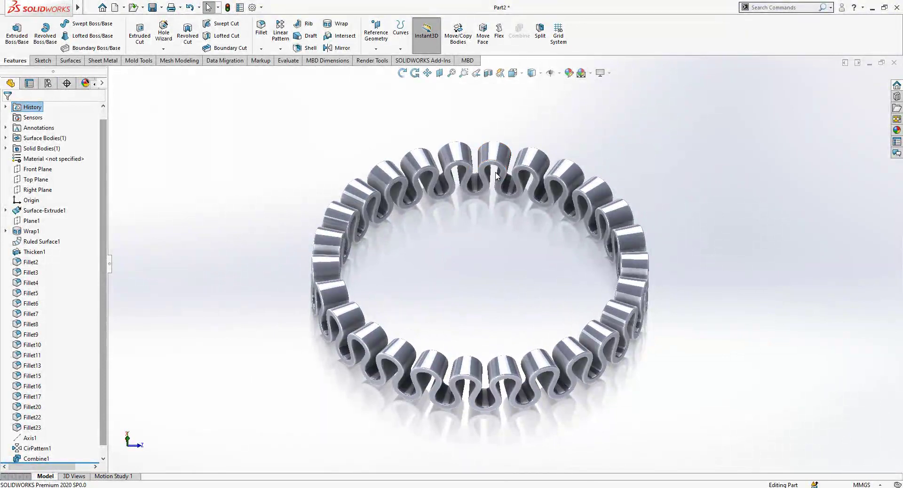